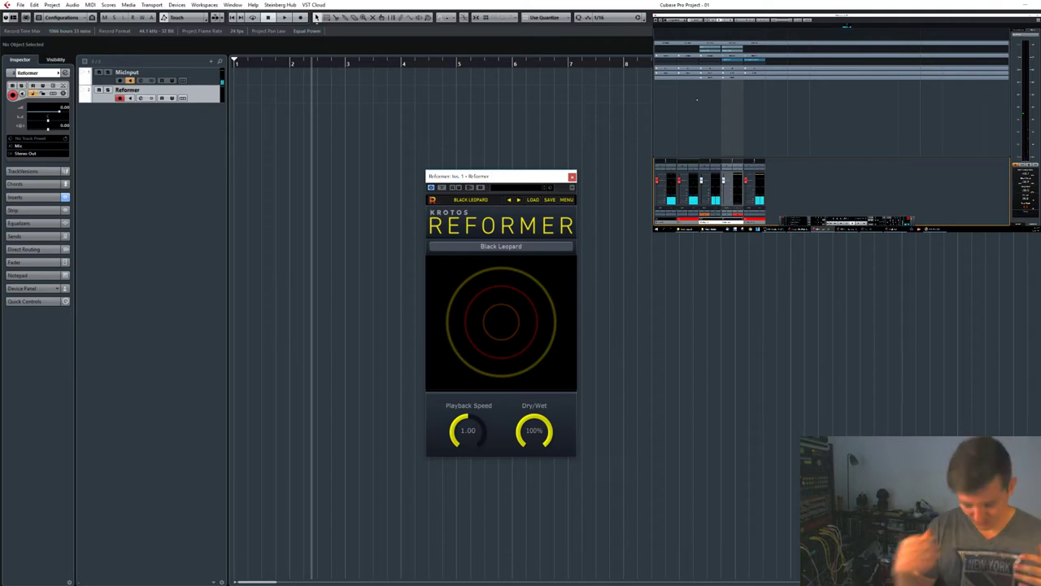
# Load the Bengal Tiger library in the Reformer plug-in and return to its main view.
pyautogui.click(515, 247)
pyautogui.moveTo(572, 275); pyautogui.dragTo(572, 237)
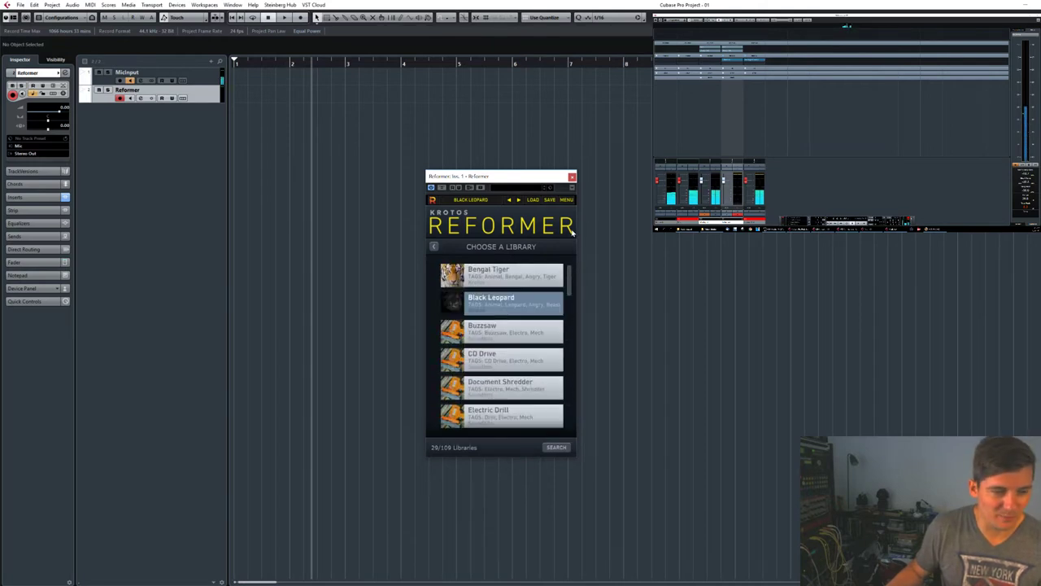
pyautogui.click(523, 269)
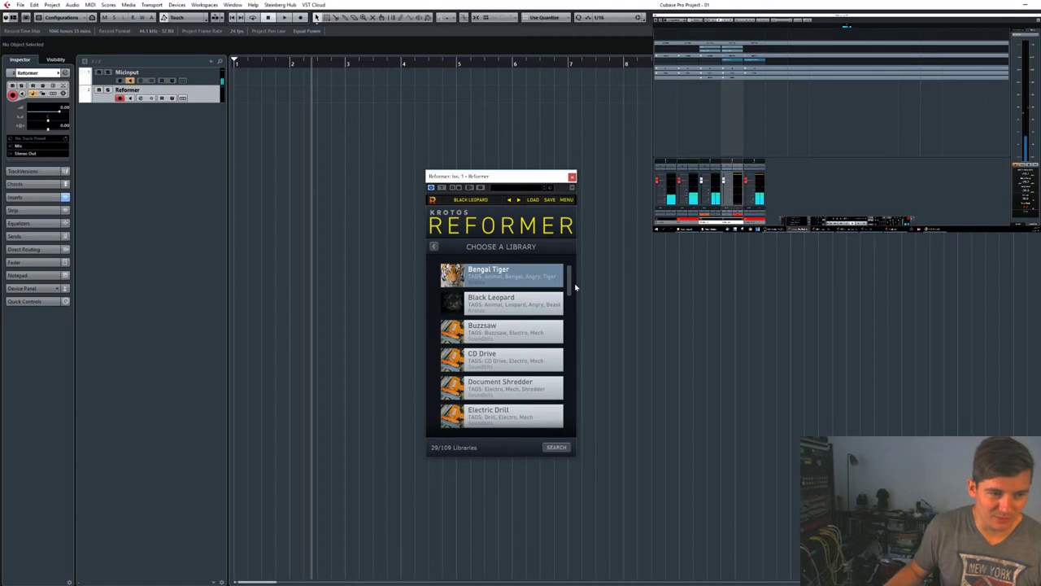
pyautogui.moveTo(570, 274); pyautogui.dragTo(595, 252)
pyautogui.click(435, 246)
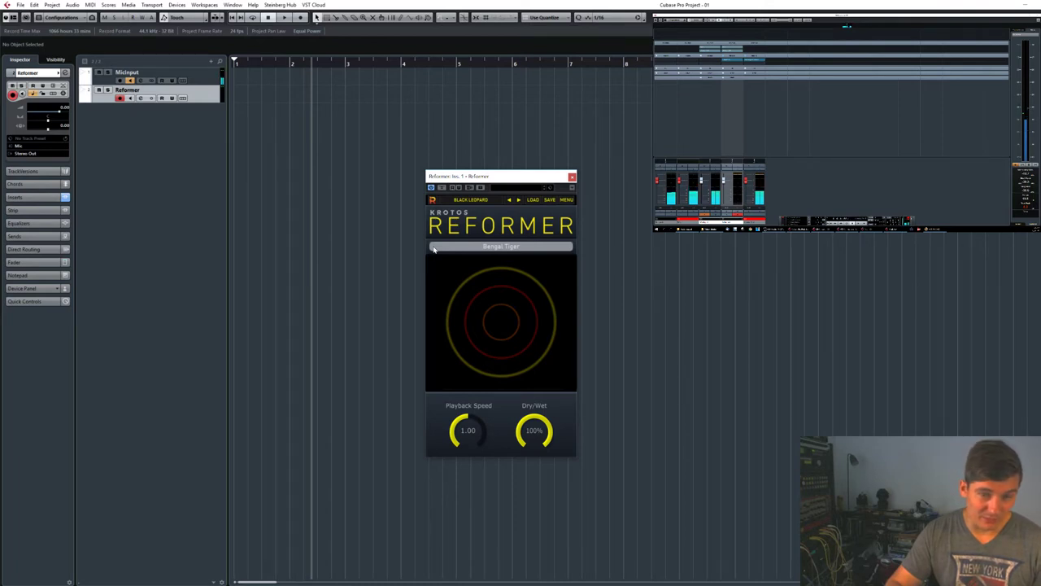
# Switch the Reformer plug-in's sound library to Black Leopard.
pyautogui.click(536, 246)
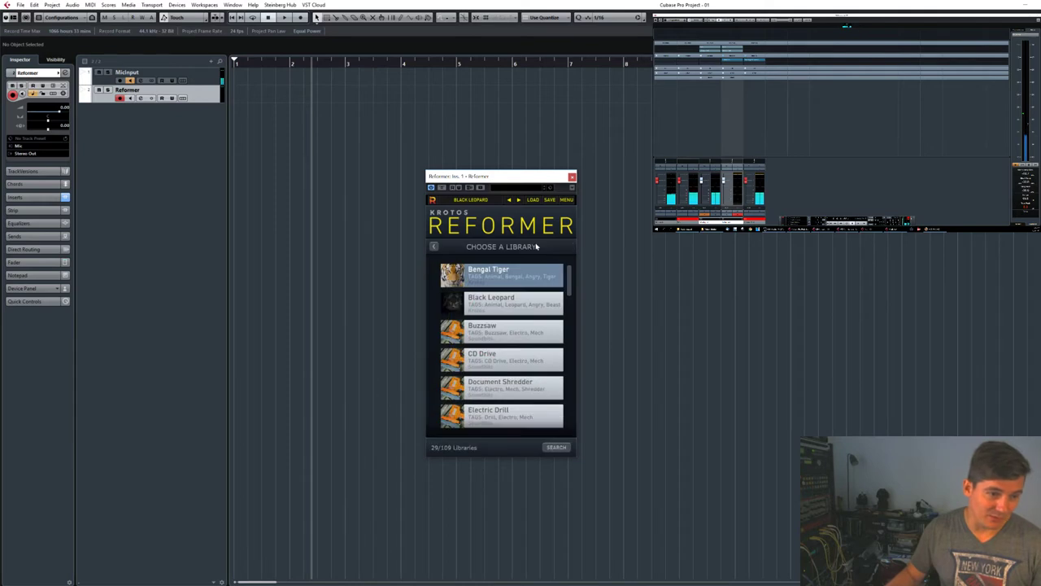
pyautogui.doubleClick(505, 302)
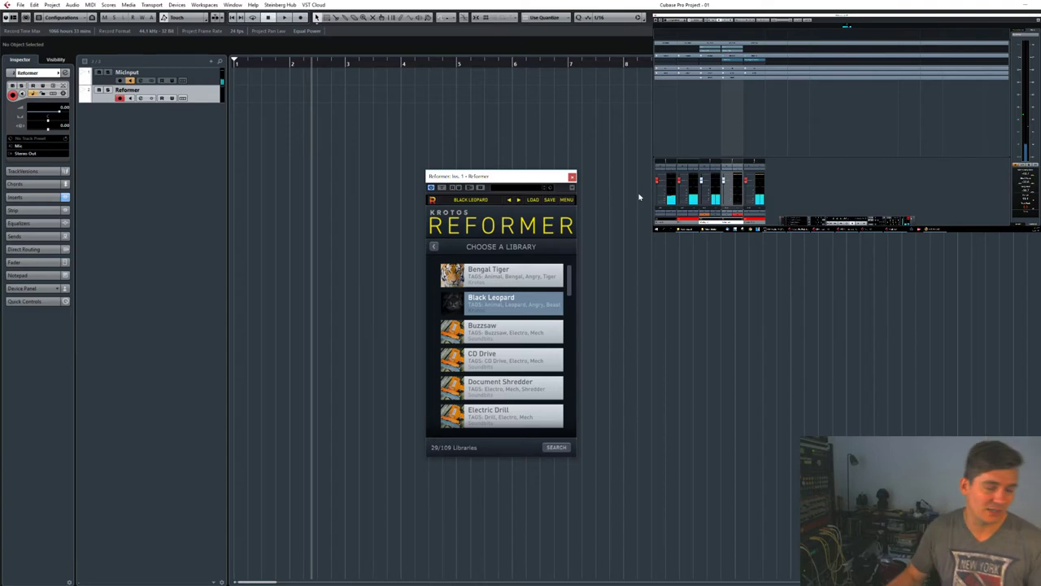
# Open MediaBay and list the audio files in the Filtered subfolder of recordings/Malta2017.
pyautogui.press('F5')
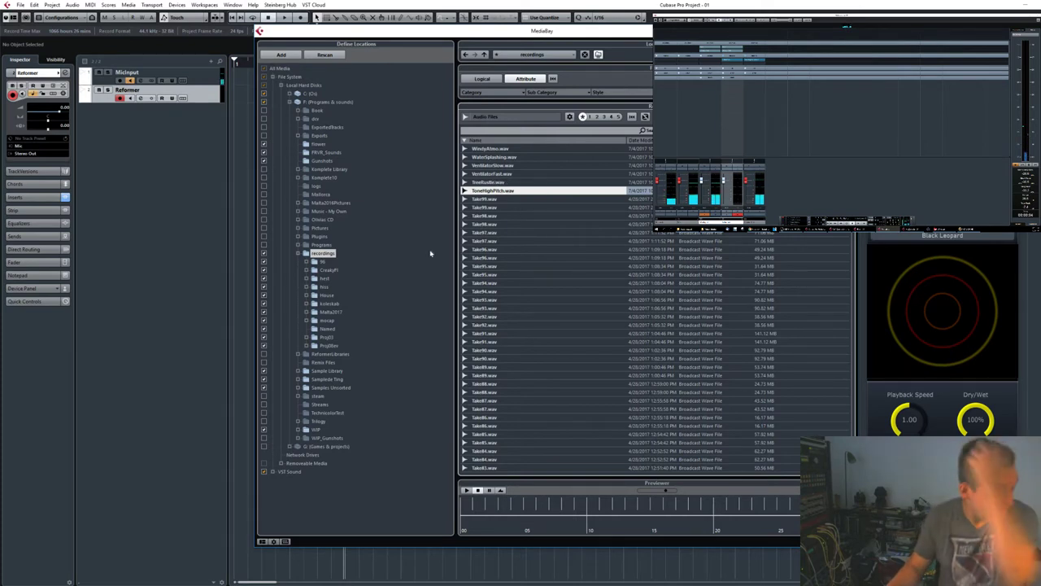
pyautogui.click(331, 313)
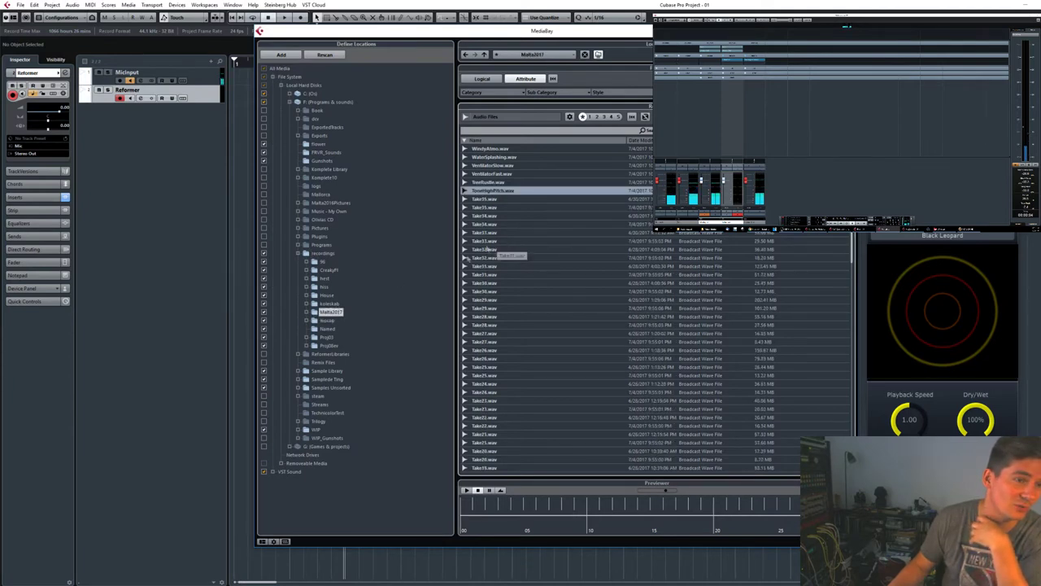
pyautogui.click(307, 313)
pyautogui.click(335, 329)
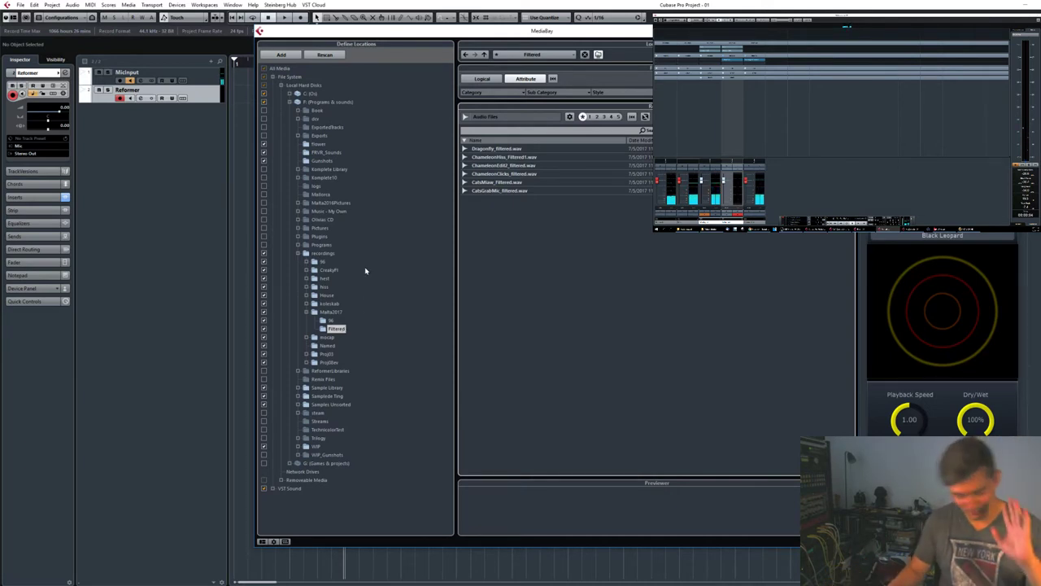
# Audition TreeRustle.wav, VentilatorFast.wav at several positions, and WaterSplashing.wav from the Malta2017 folder.
pyautogui.click(330, 314)
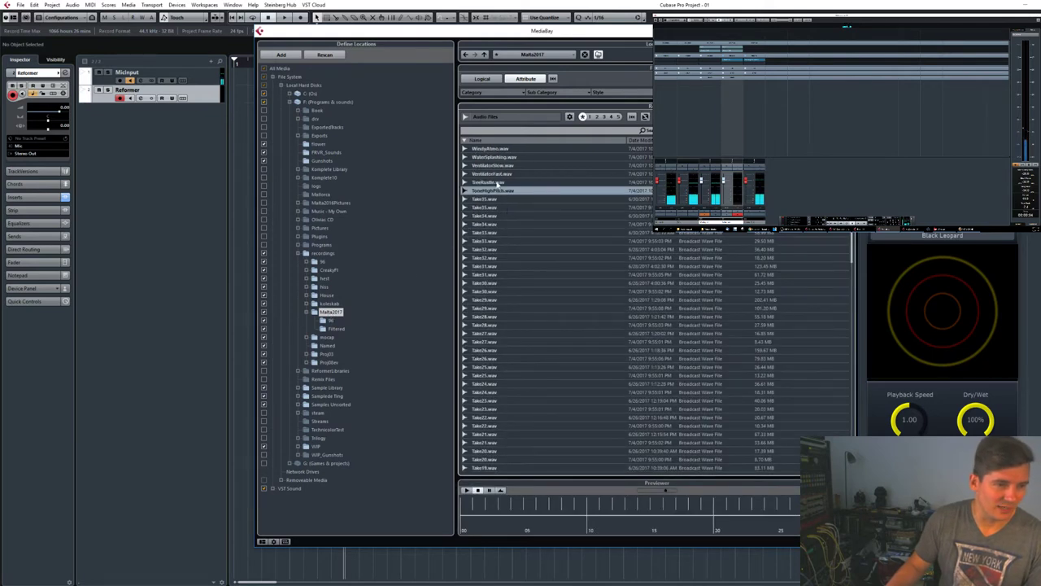
pyautogui.press('Up')
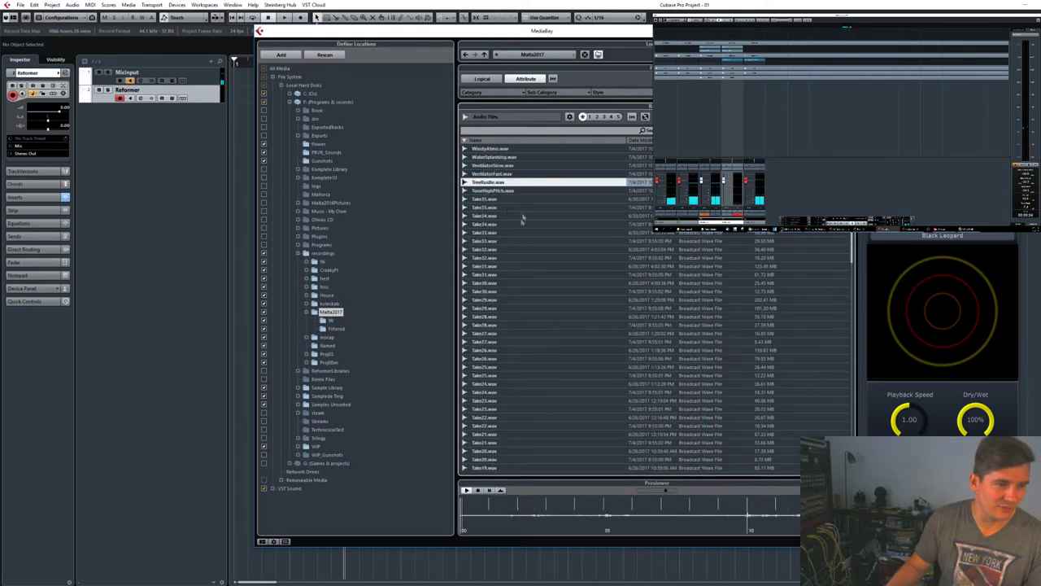
pyautogui.click(492, 174)
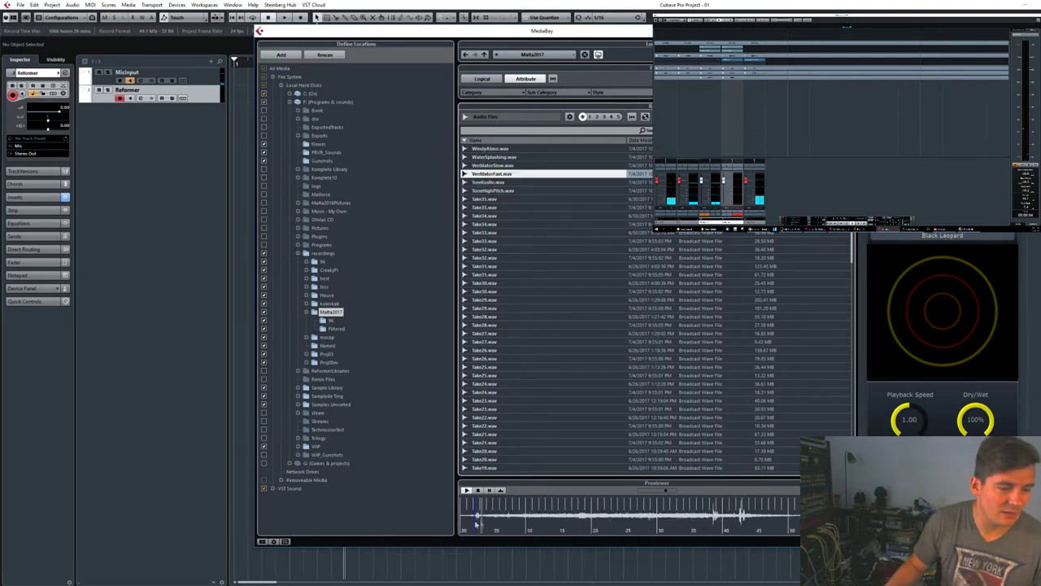
pyautogui.click(714, 517)
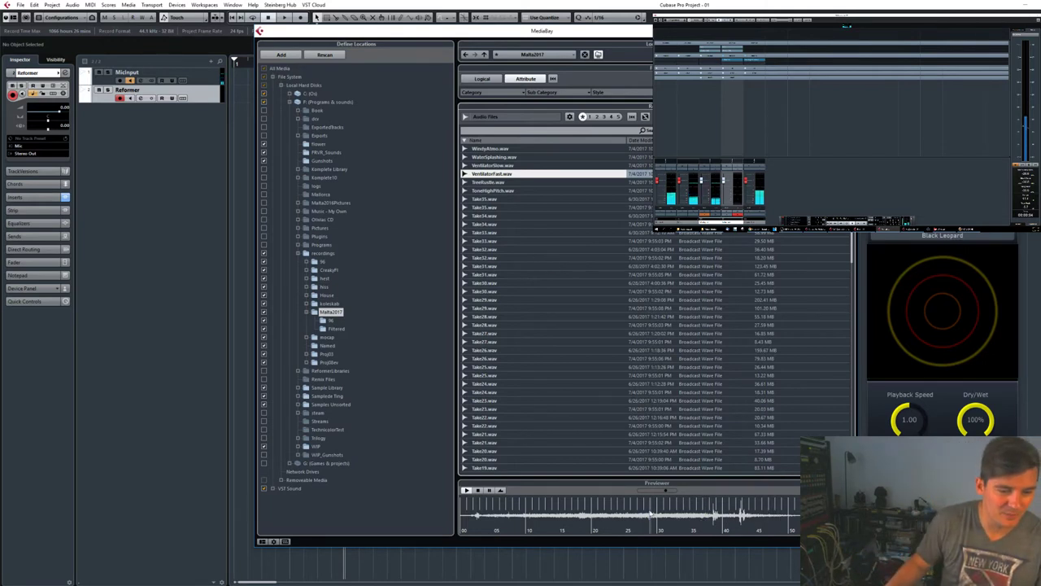
pyautogui.click(590, 514)
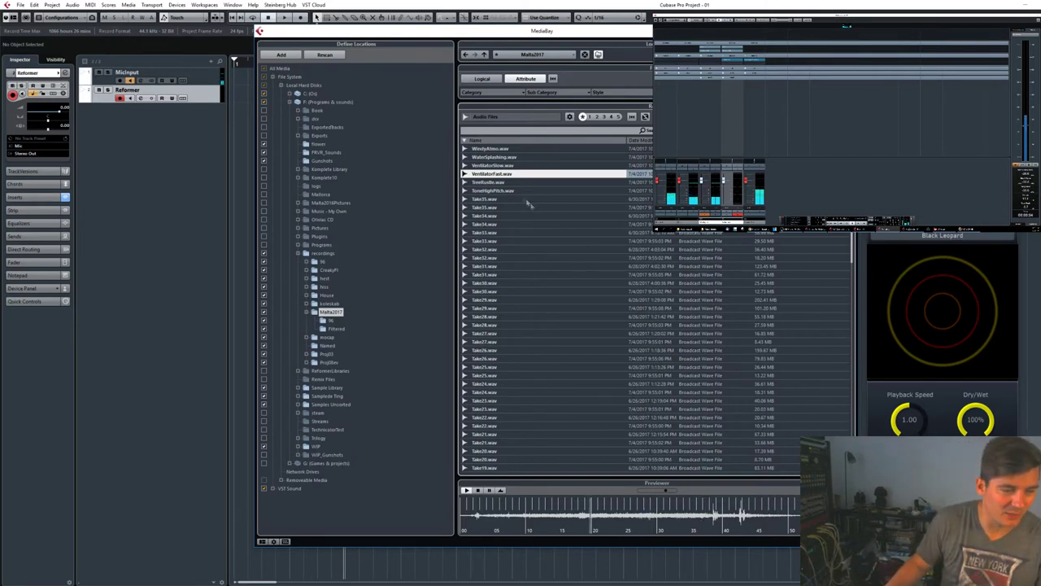
pyautogui.click(496, 156)
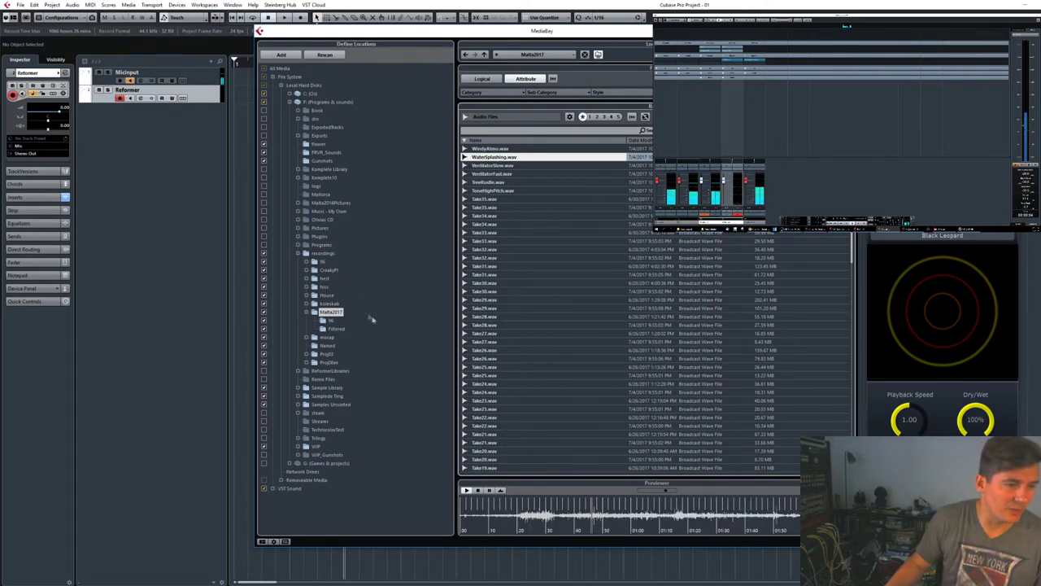
# Audition ShopAtmos.wav, NoiseClick_HiFreq.wav and MicrowaveStartup.wav further down the Malta2017 file list.
pyautogui.scroll(-15, 557, 305)
pyautogui.scroll(-9, 557, 305)
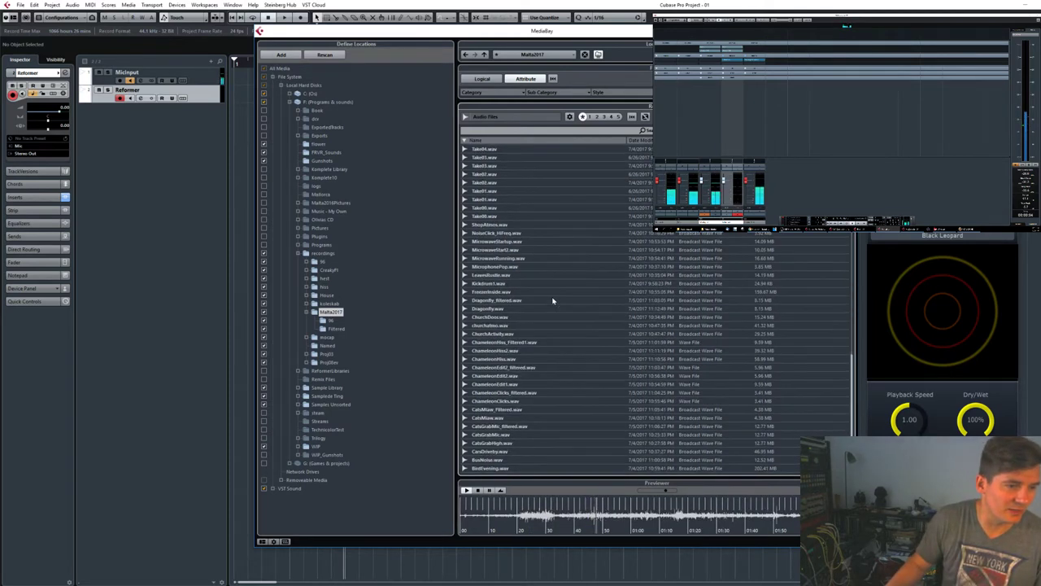
pyautogui.click(488, 224)
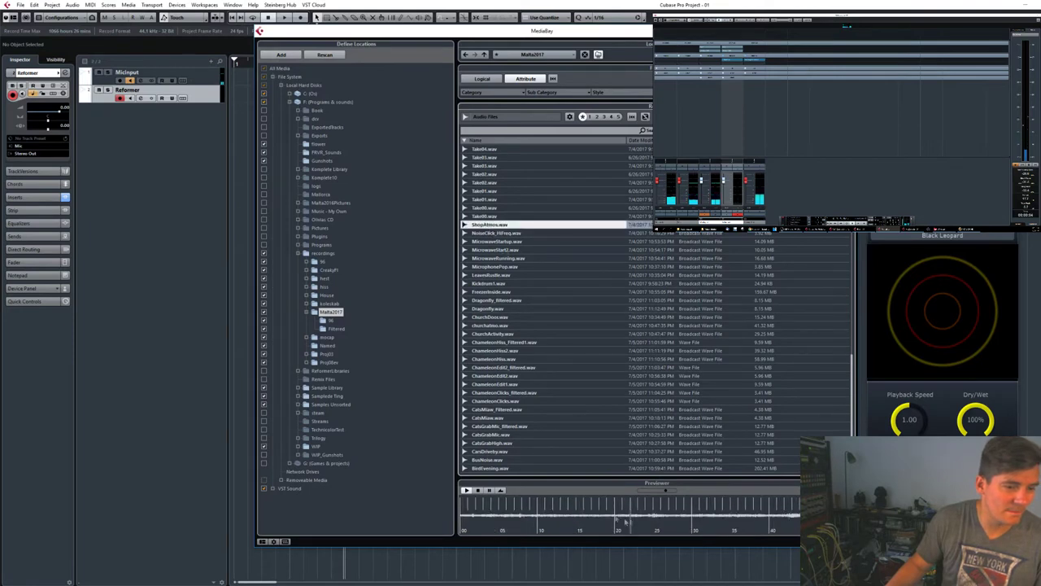
pyautogui.press('Down')
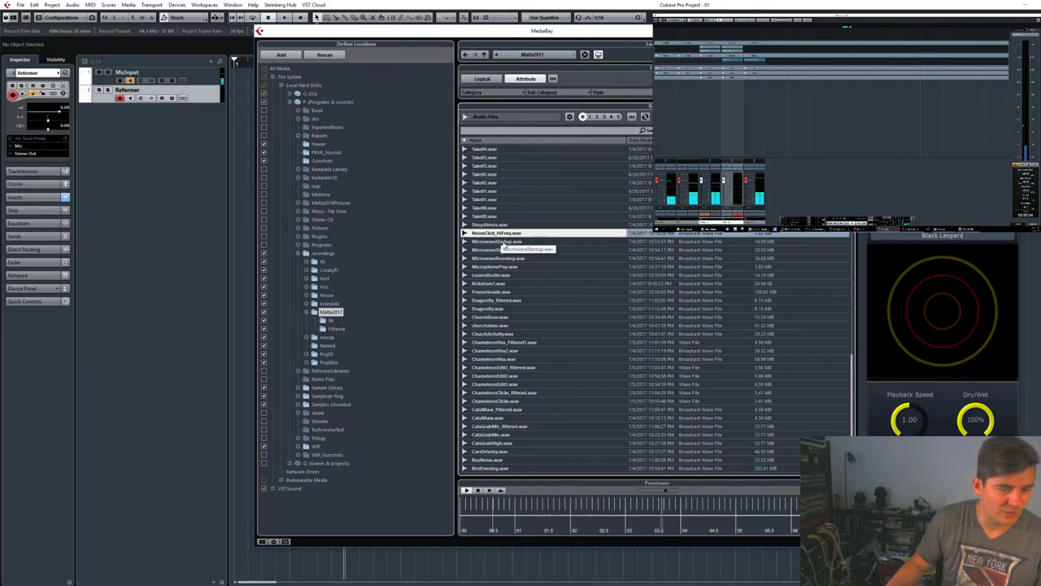
pyautogui.press('Down')
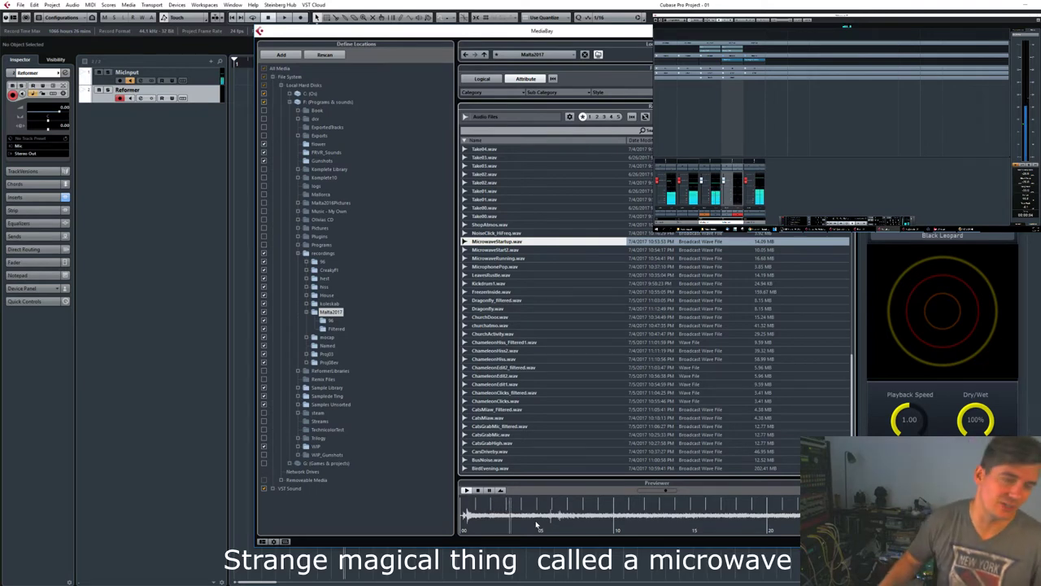
# Audition ChameleonHiss_Filtered1.wav, ChameleonEdit2_filtered.wav and ChameleonClicks_filtered.wav from the Filtered subfolder.
pyautogui.click(342, 329)
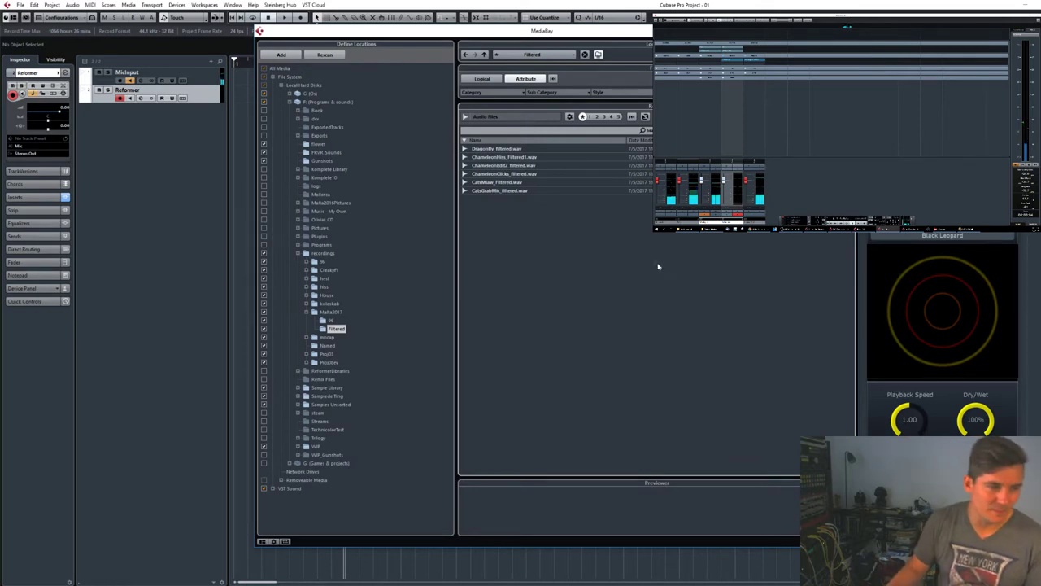
pyautogui.click(524, 157)
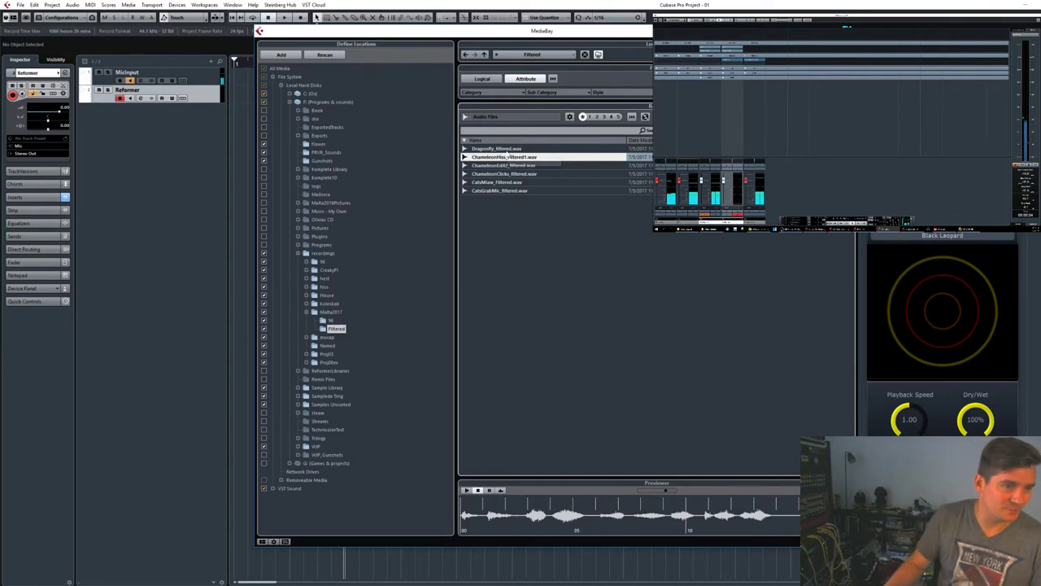
pyautogui.click(512, 165)
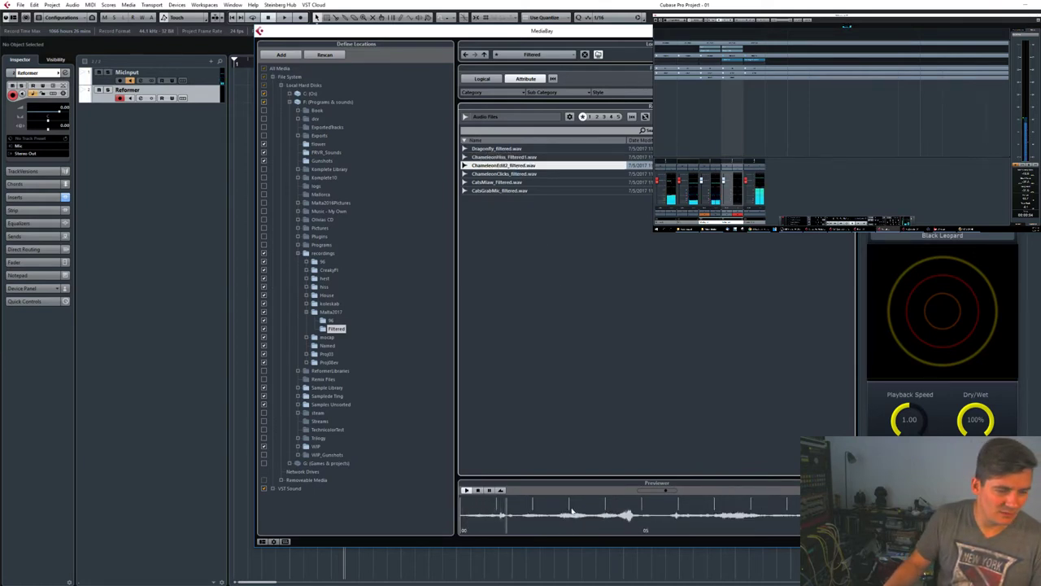
pyautogui.click(520, 174)
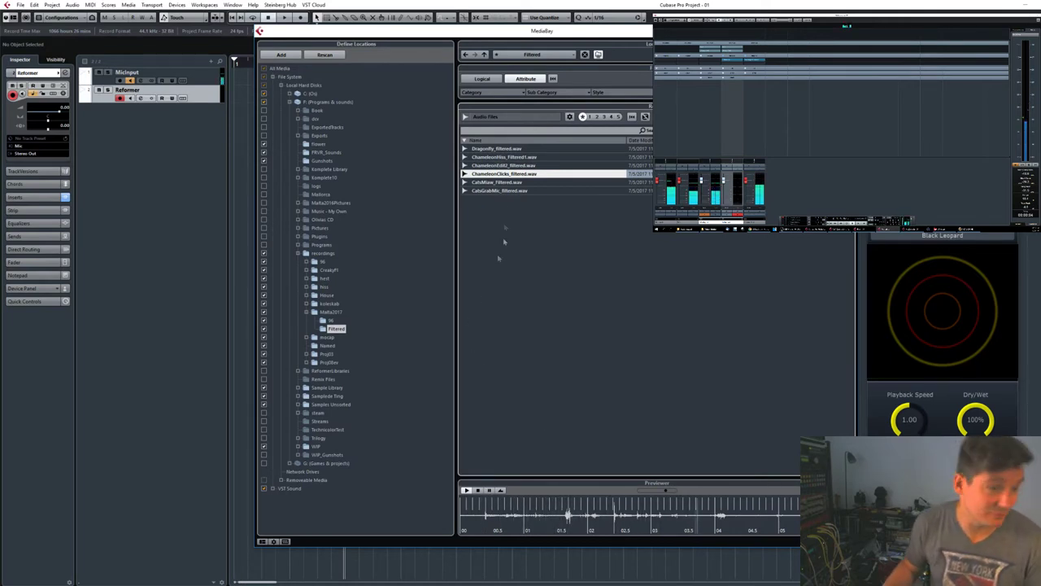
# Audition CatsMiaw_Filtered.wav, CatsGrabMic_filtered.wav and Dragonfly_filtered.wav, stopping the preview at the end.
pyautogui.click(504, 182)
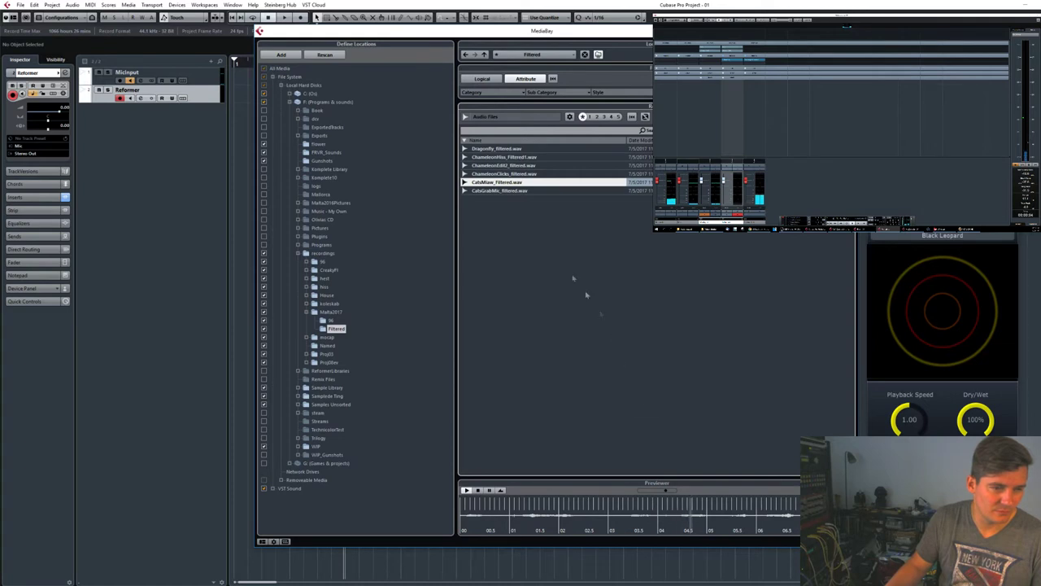
pyautogui.click(501, 190)
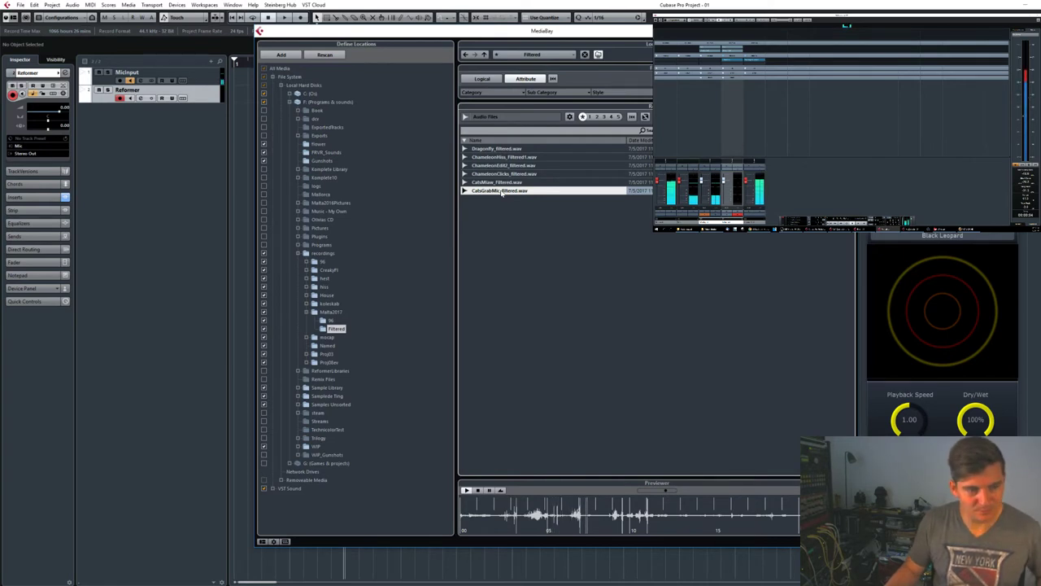
pyautogui.press('space')
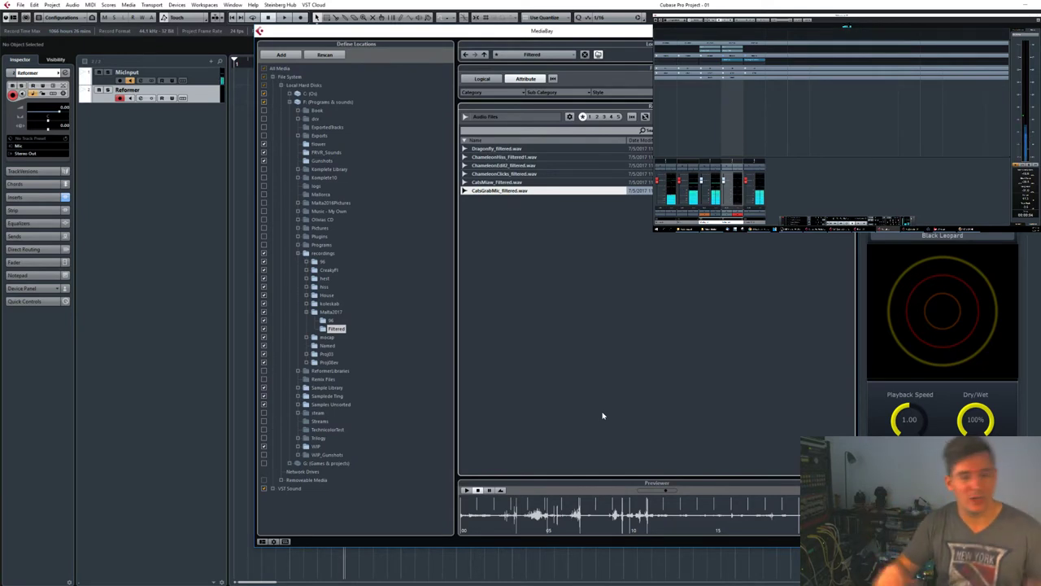
pyautogui.click(514, 151)
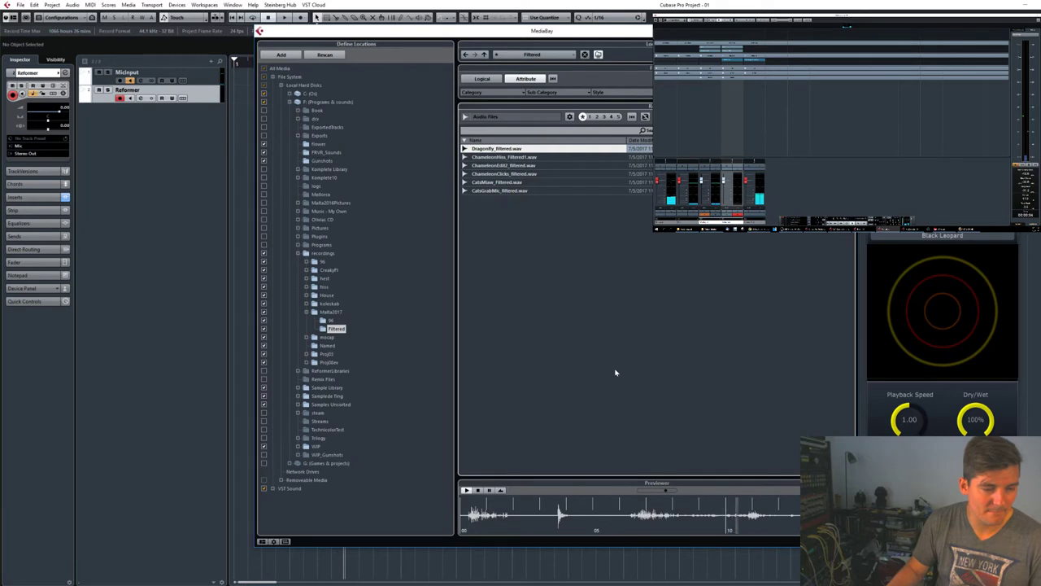
pyautogui.click(479, 490)
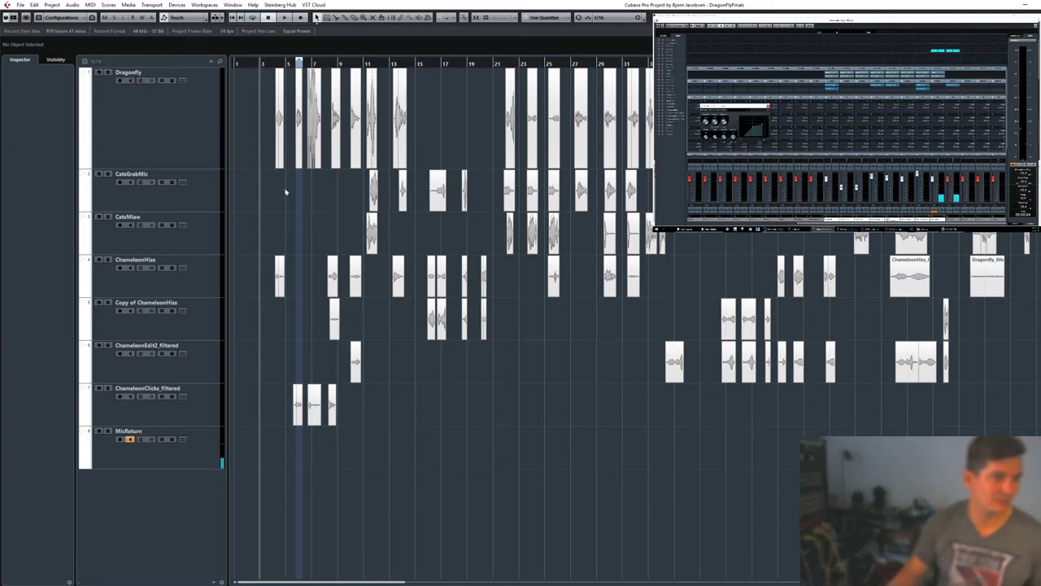
# Play the first and second clips on the Dragonfly track together with their layered sounds.
pyautogui.click(279, 122)
pyautogui.press('space')
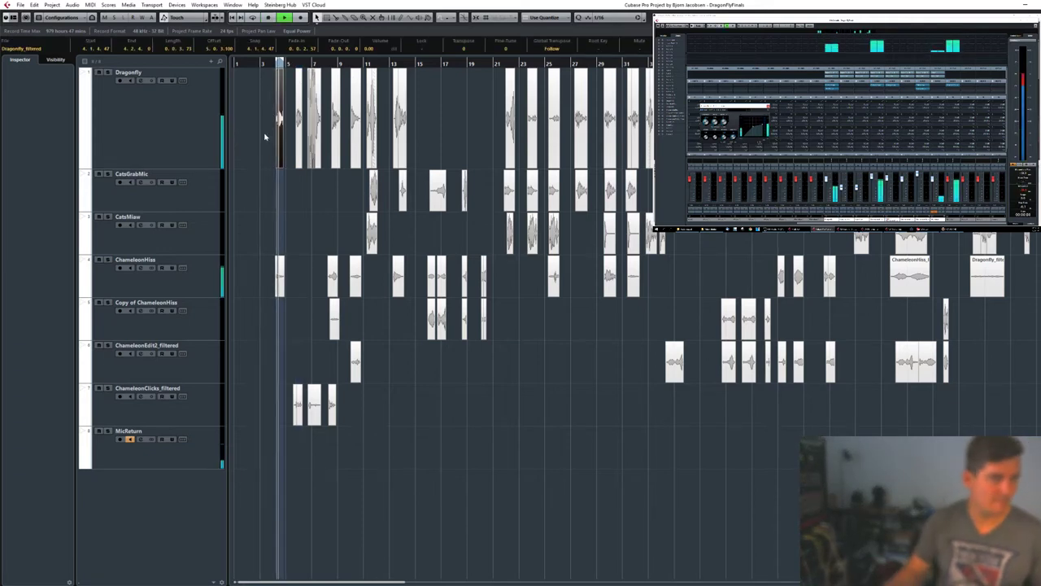
pyautogui.press('space')
pyautogui.click(297, 159)
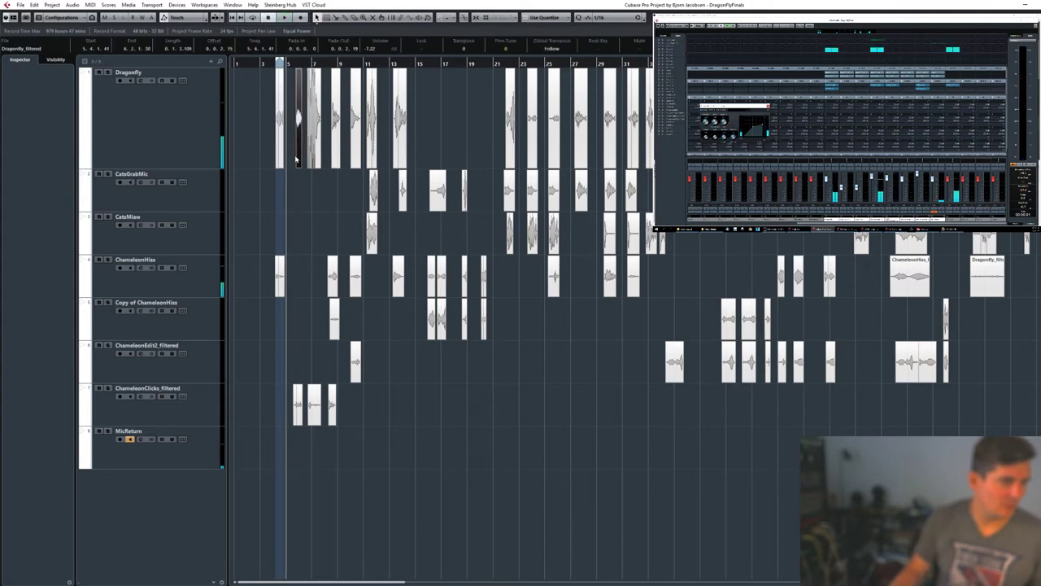
pyautogui.press('space')
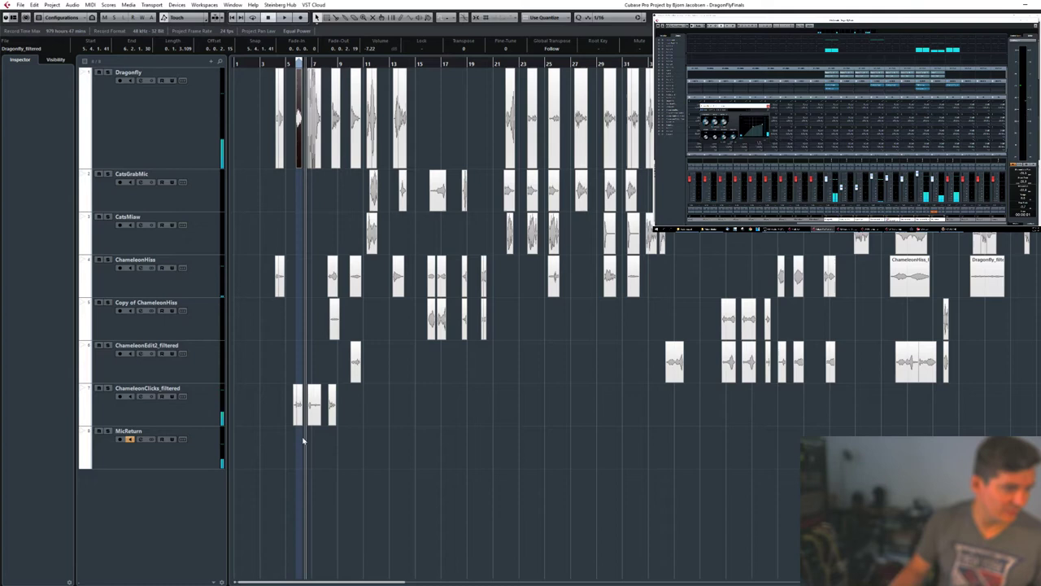
# Play the layered sounds from the first ChameleonClicks_filtered clip onward, jumping ahead to the clip groups near bars 16 and 18.
pyautogui.click(298, 403)
pyautogui.press('space')
pyautogui.click(321, 169)
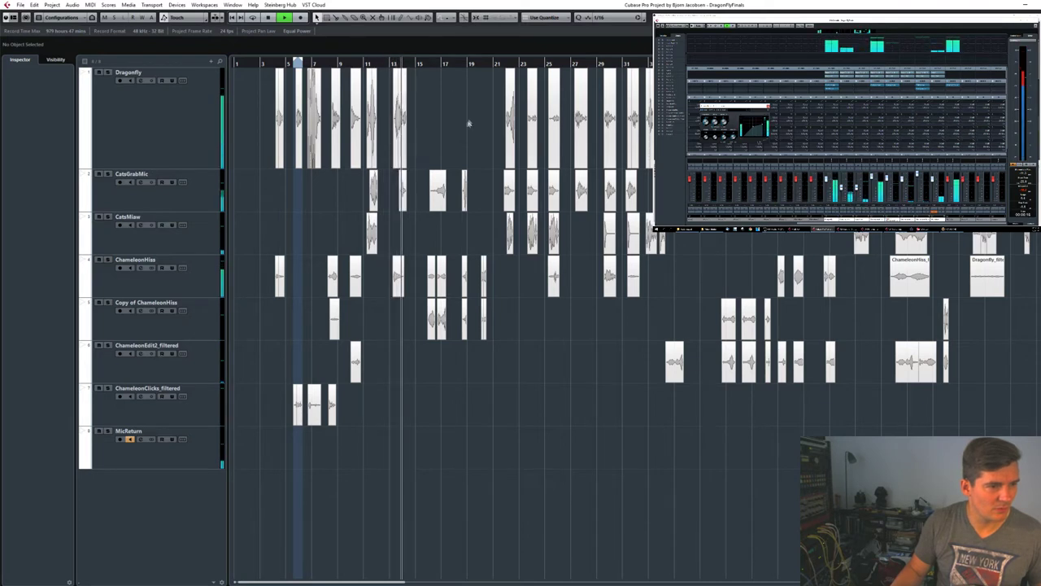
pyautogui.click(427, 68)
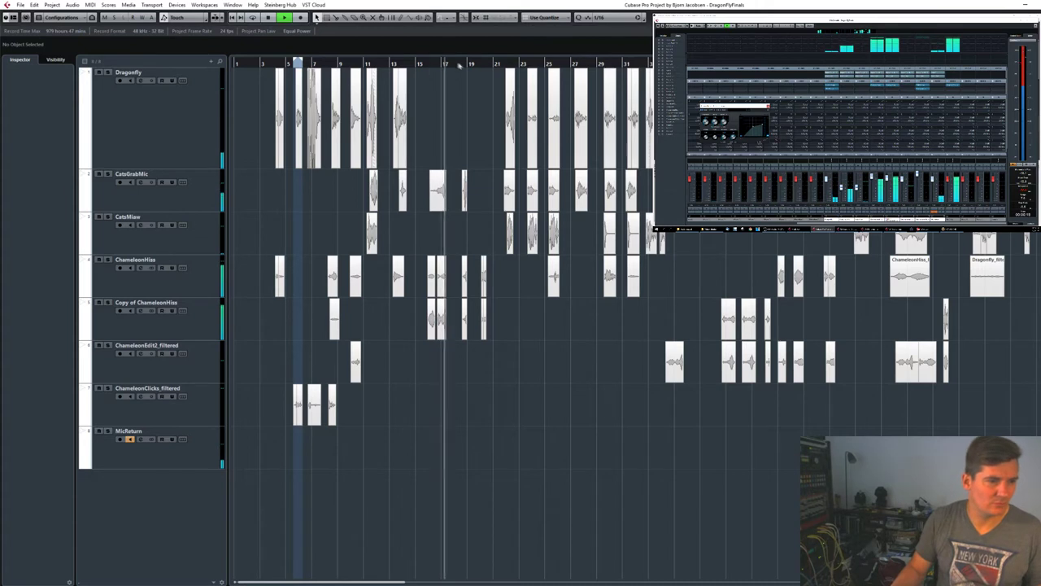
pyautogui.click(461, 66)
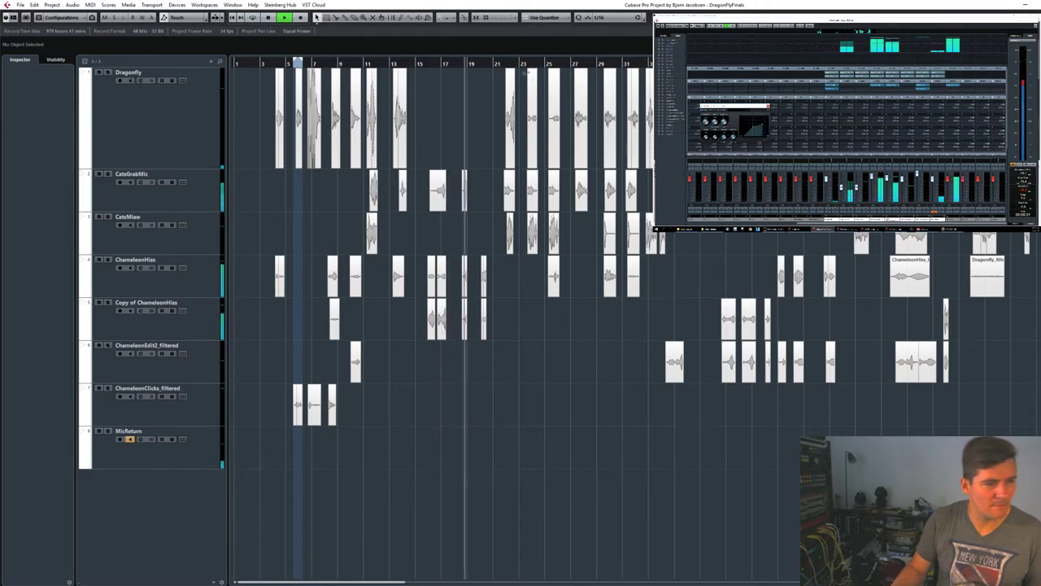
# Play each layered clip group from about bar 21 through bar 33 and the remaining clips, stopping playback at the end.
pyautogui.click(499, 67)
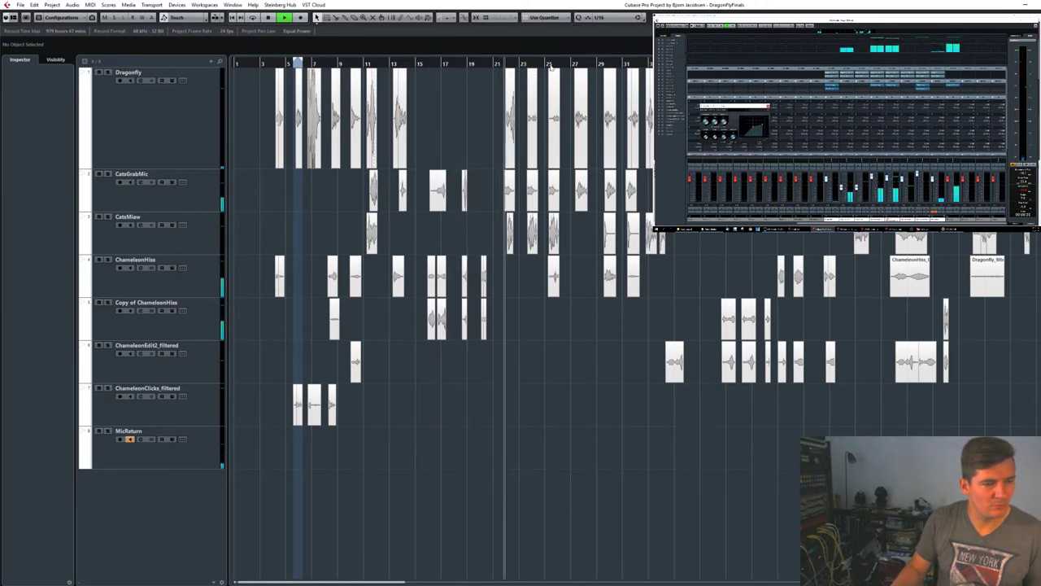
pyautogui.click(526, 65)
pyautogui.click(548, 66)
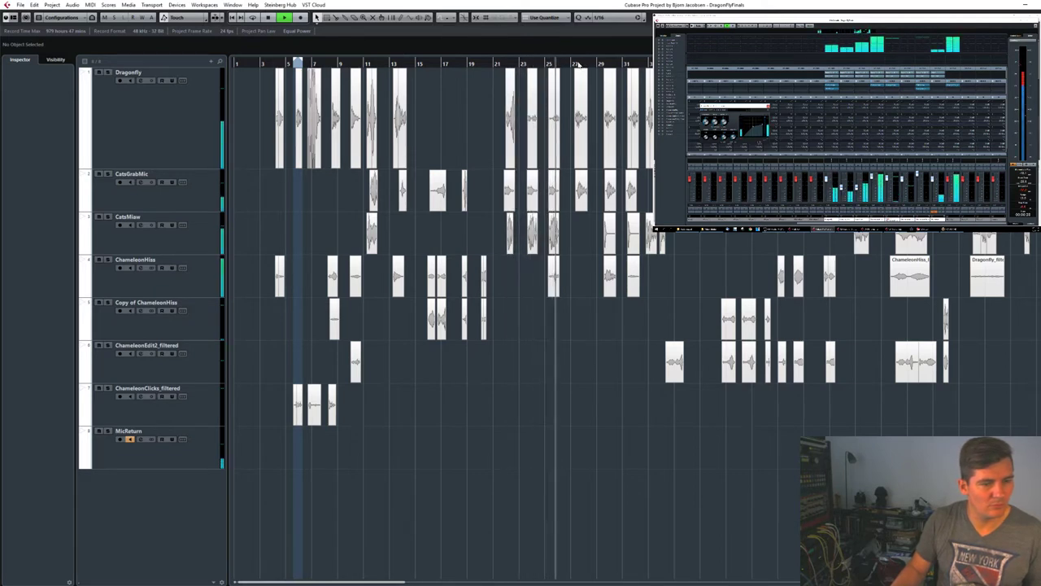
pyautogui.click(574, 65)
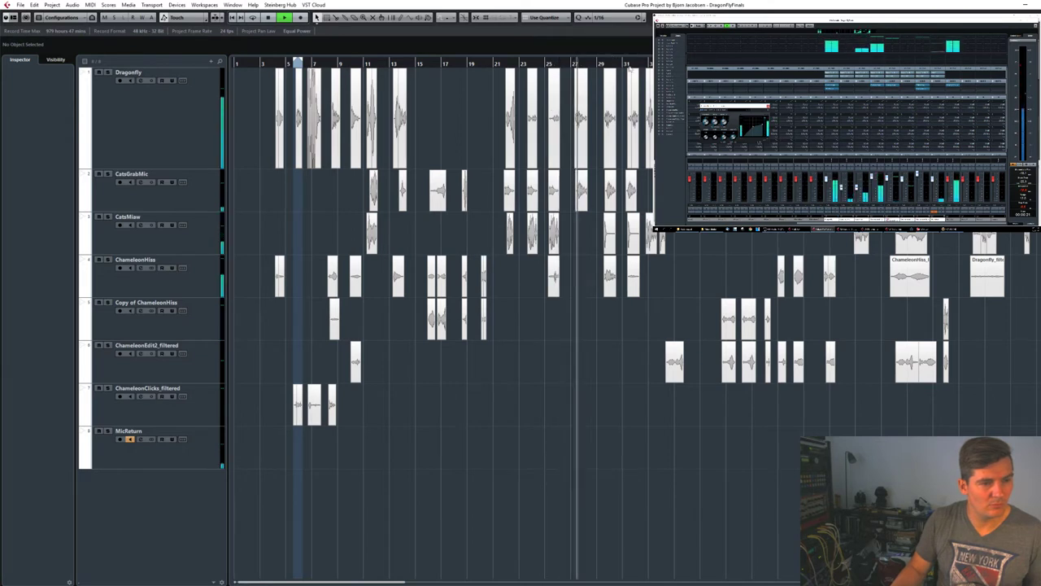
pyautogui.click(603, 66)
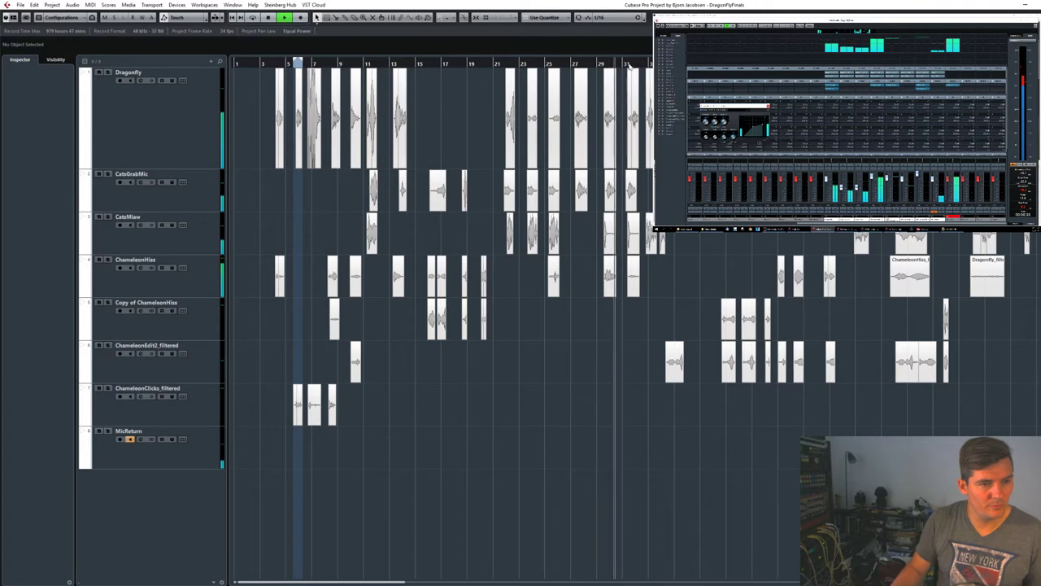
pyautogui.click(628, 65)
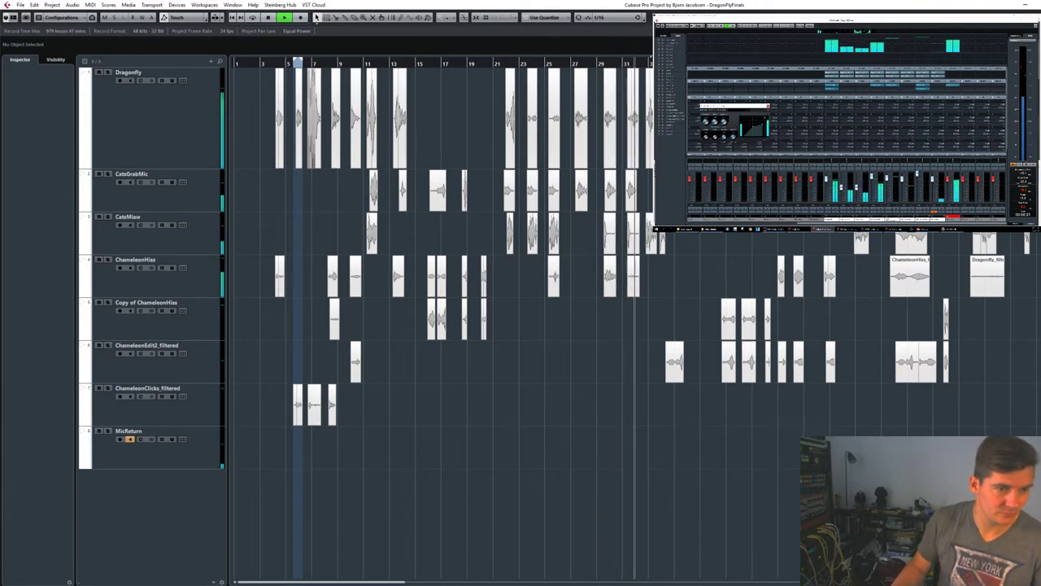
pyautogui.click(650, 65)
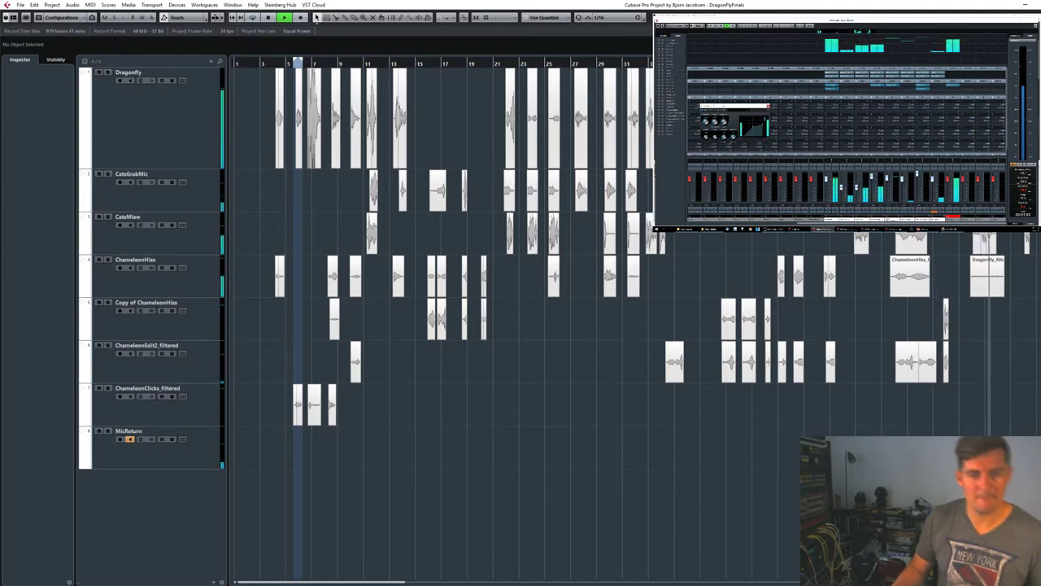
pyautogui.press('space')
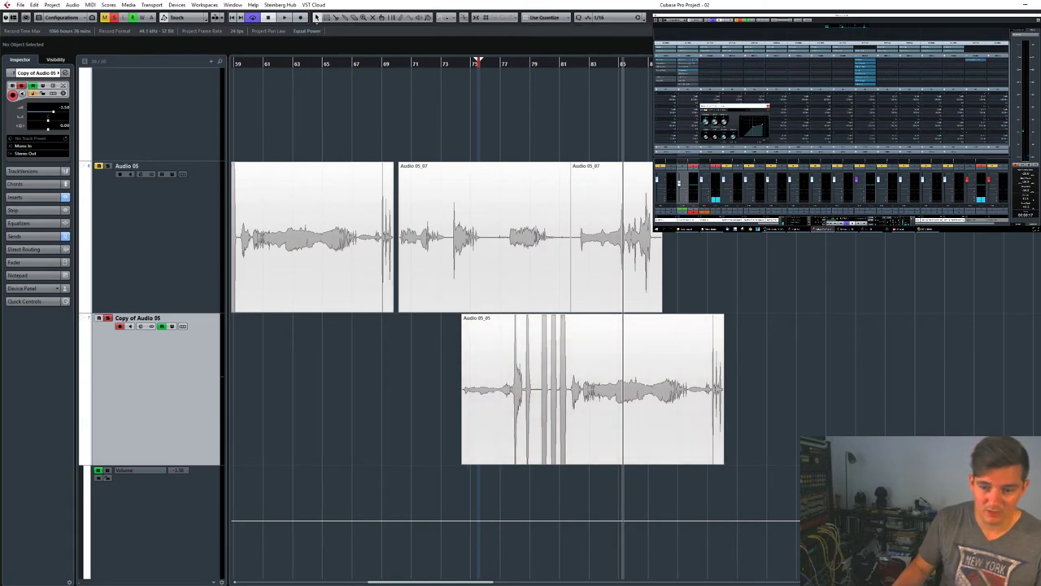
# Open the Reformer insert of the Copy of Audio 05 track and move its window clear of the clips.
pyautogui.click(142, 269)
pyautogui.click(144, 426)
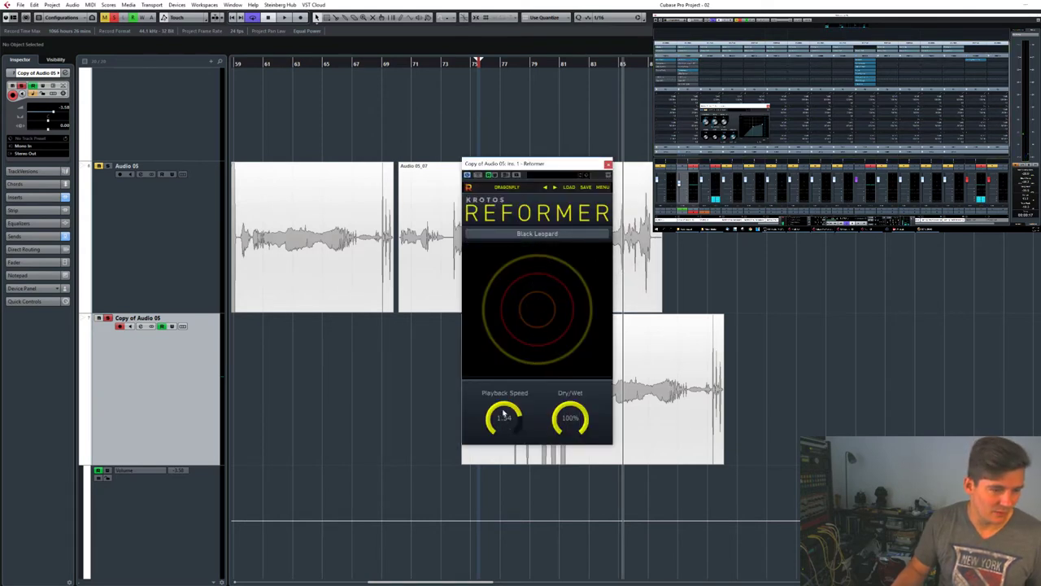
pyautogui.moveTo(550, 170); pyautogui.dragTo(855, 149)
# Loop playback over the Audio 05_05 clip and lower Reformer's Playback Speed to 0.64.
pyautogui.click(638, 411)
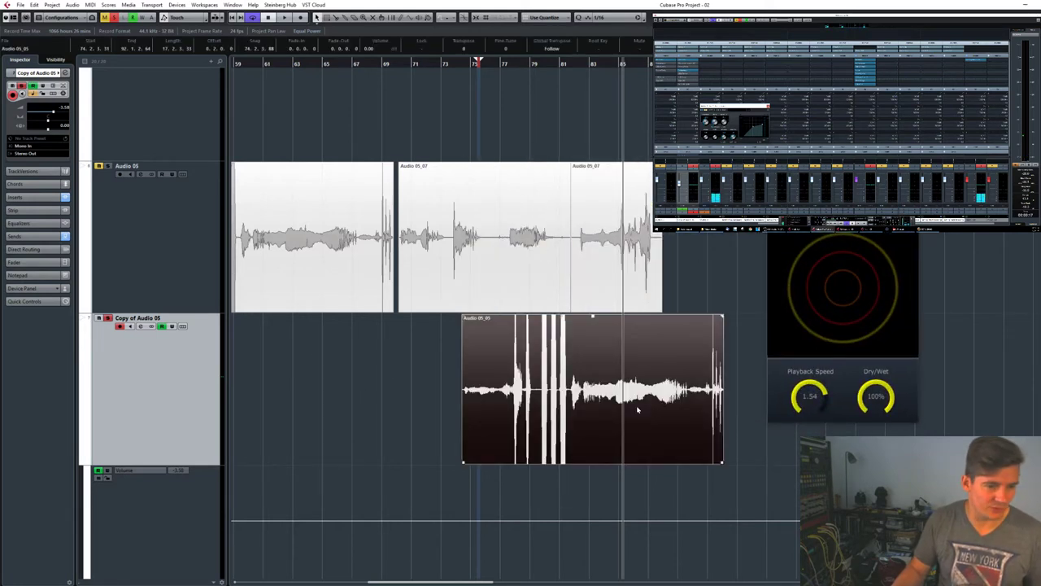
pyautogui.hotkey('shift', 'g')
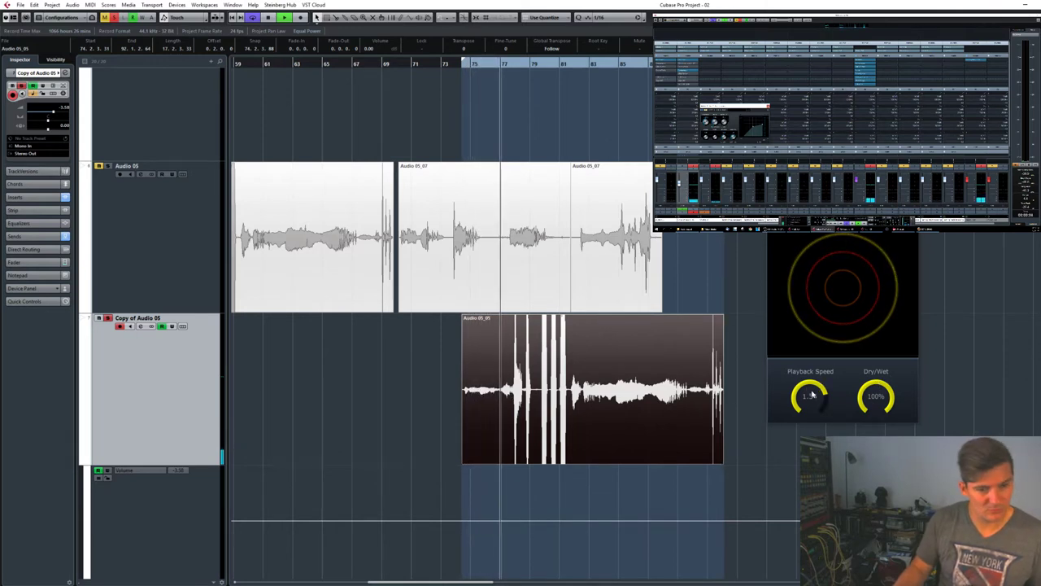
pyautogui.moveTo(811, 394); pyautogui.dragTo(782, 432)
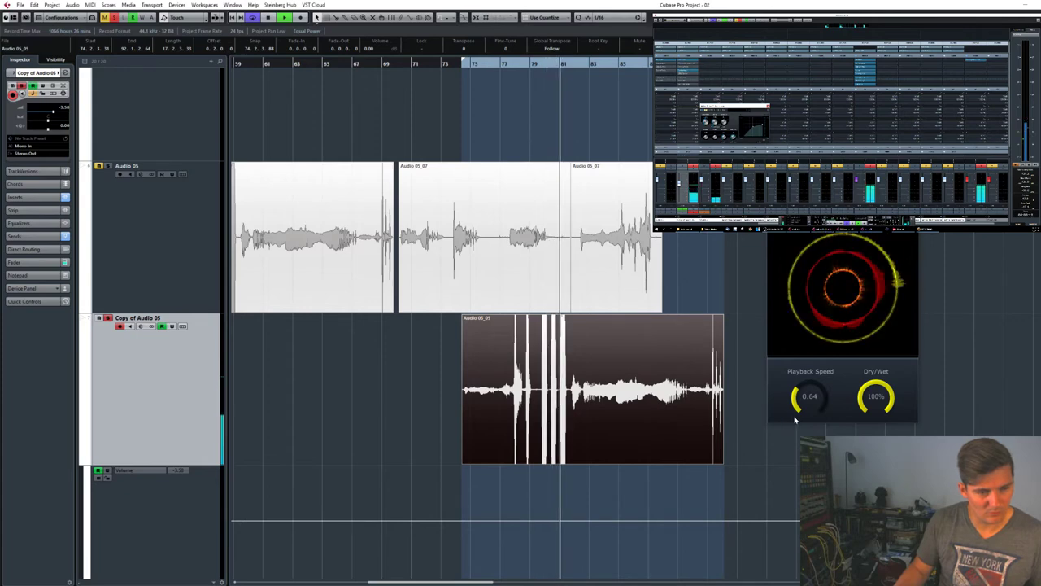
pyautogui.scroll(-10, 385, 341)
pyautogui.scroll(-5, 407, 358)
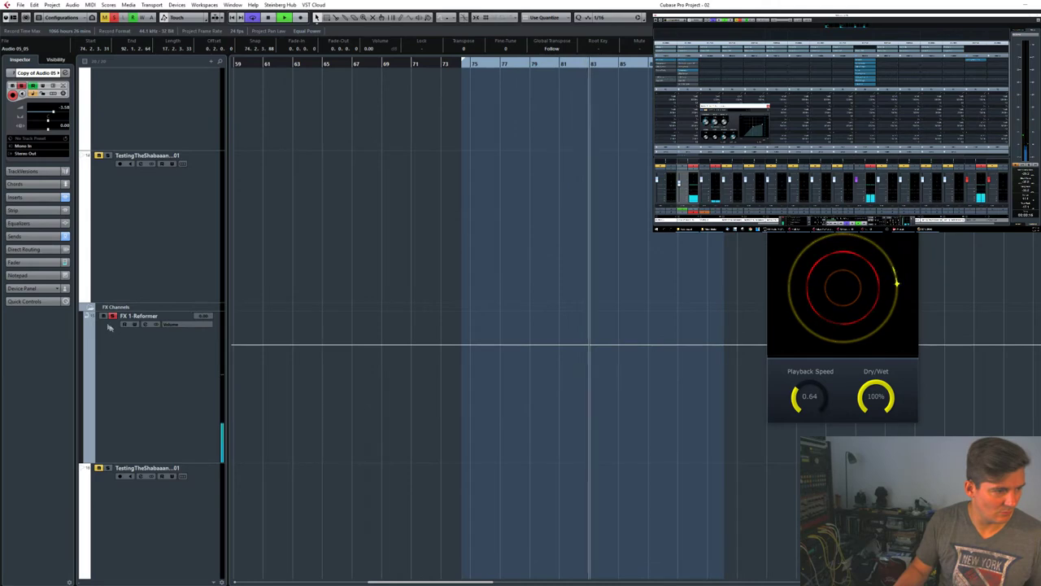
pyautogui.scroll(-3, 536, 369)
pyautogui.scroll(15, 557, 370)
pyautogui.scroll(-2, 558, 370)
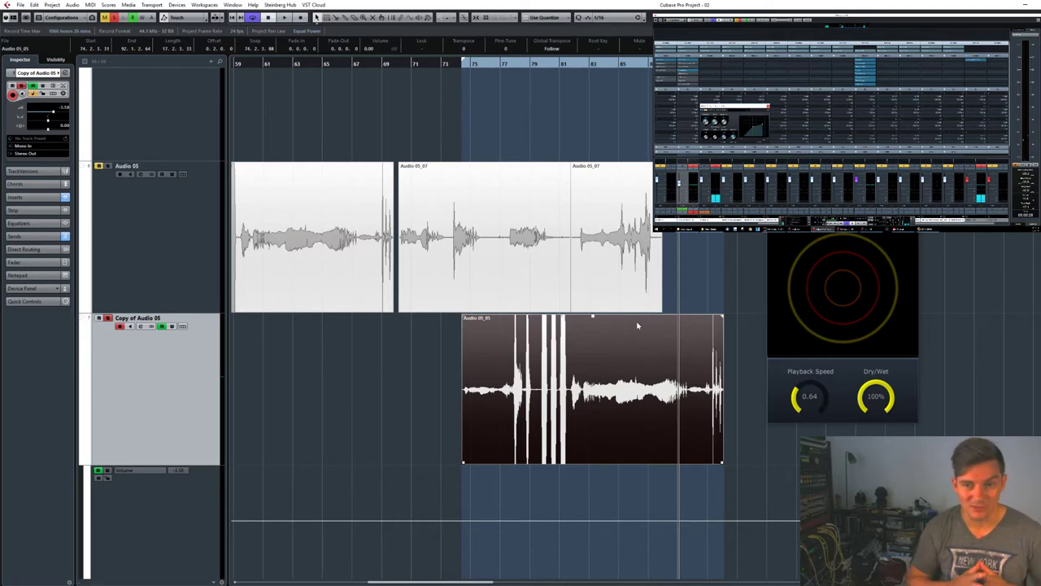
# Split the Audio 05_05 clip on the Copy of Audio 05 track near bar 81 and near bar 91.
pyautogui.click(578, 65)
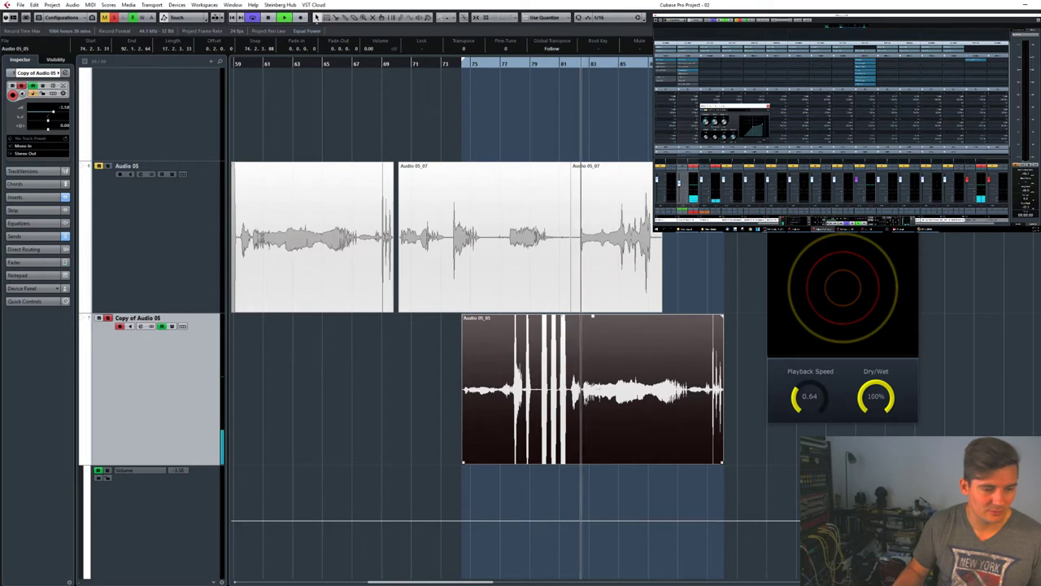
pyautogui.click(567, 390)
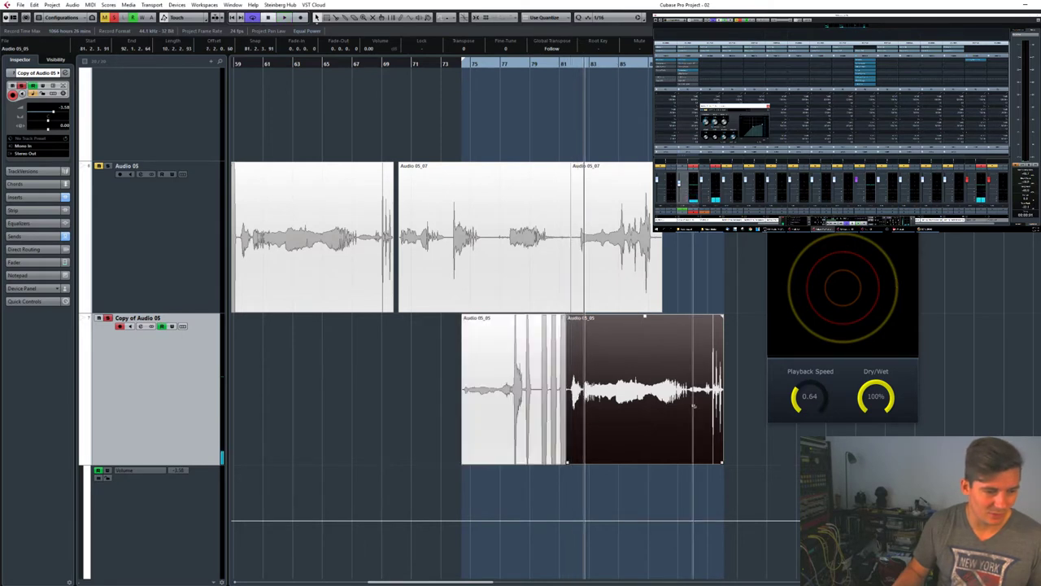
pyautogui.moveTo(717, 397); pyautogui.dragTo(712, 397)
# Try different volumes on the middle Audio 05_05 segment during playback, raising it to about 9.83 dB and lowering it again.
pyautogui.moveTo(639, 317); pyautogui.dragTo(639, 315)
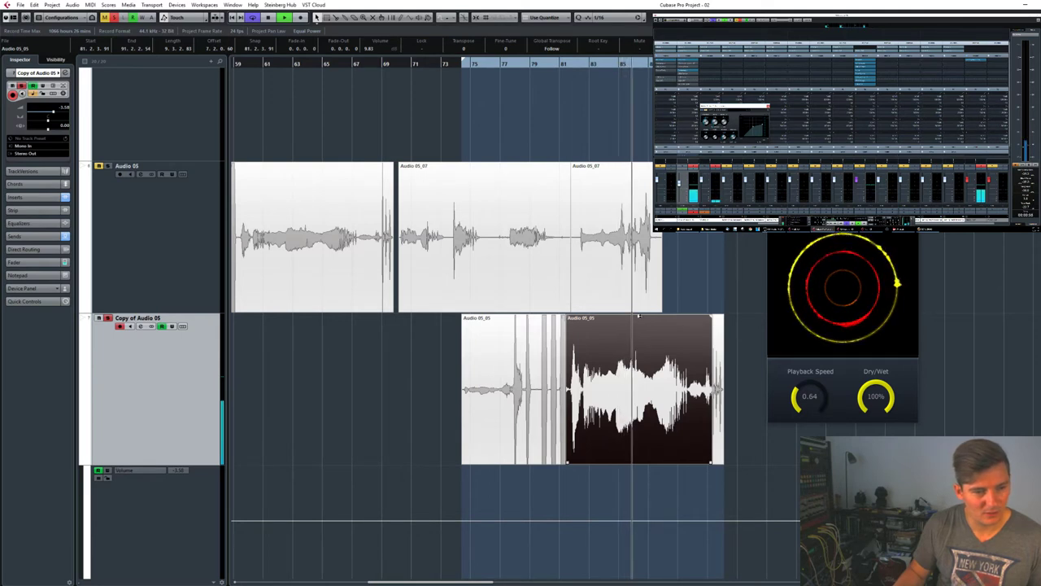
pyautogui.moveTo(638, 315); pyautogui.dragTo(639, 553)
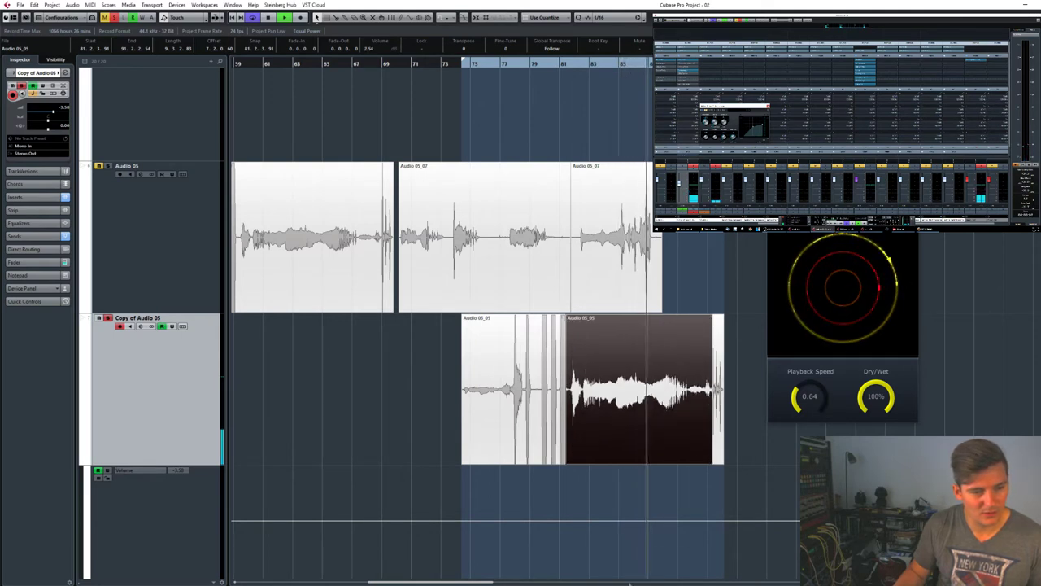
pyautogui.moveTo(639, 315); pyautogui.dragTo(635, 430)
# Undo the last volume change on the middle Audio 05_05 segment and set Reformer's Playback Speed to 0.28.
pyautogui.moveTo(798, 394); pyautogui.dragTo(801, 443)
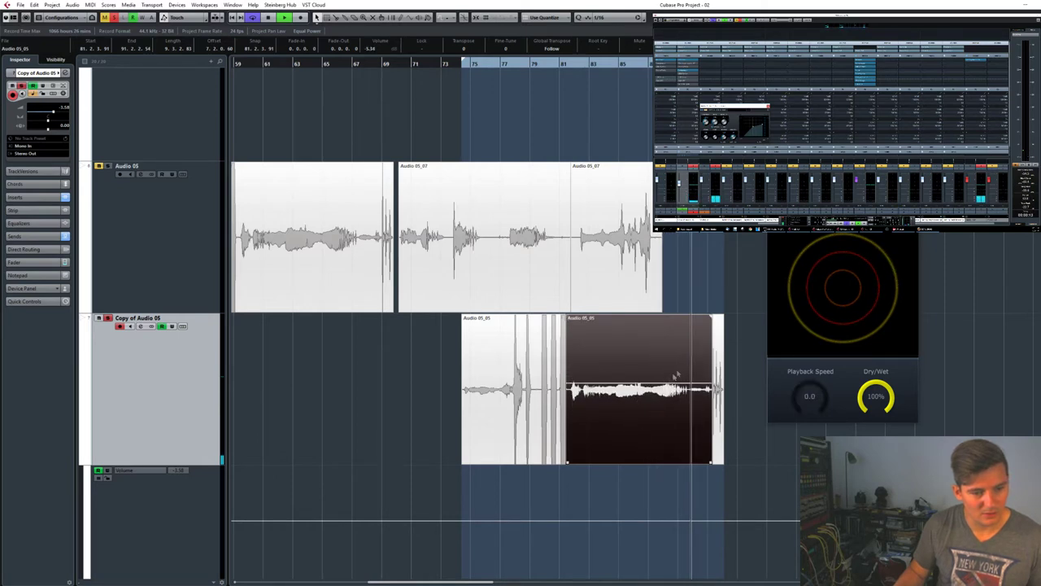
pyautogui.hotkey('ctrl', 'z')
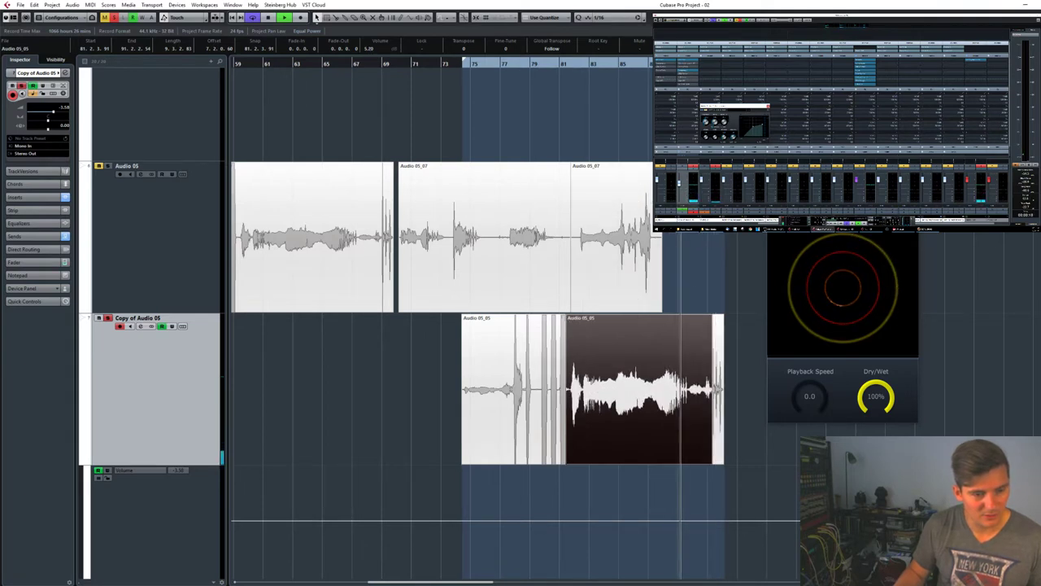
pyautogui.moveTo(804, 392); pyautogui.dragTo(798, 374)
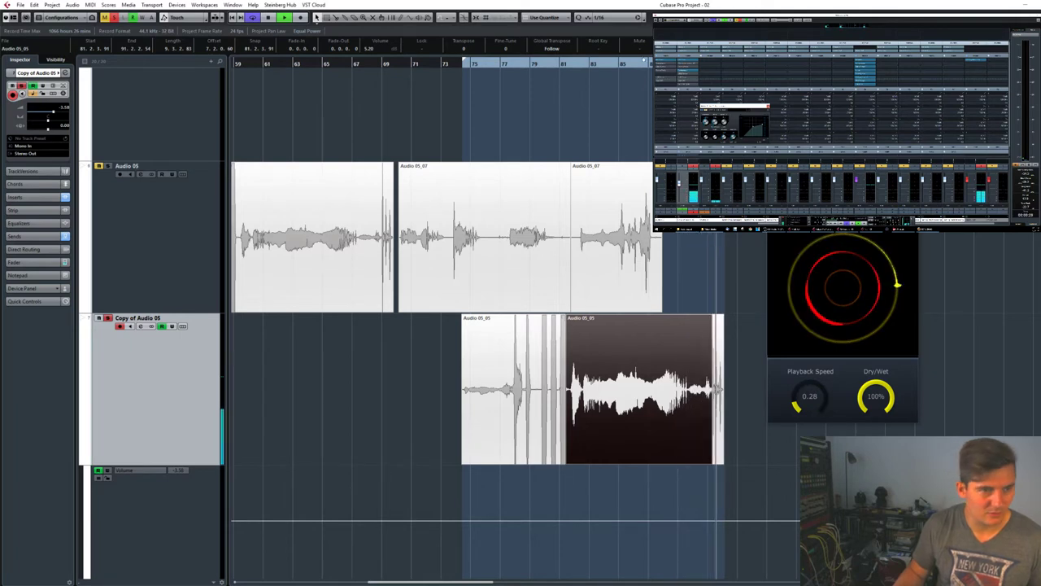
# Replay the looped Audio 05_05 segments through Reformer with the Black Leopard library.
pyautogui.press('space')
pyautogui.press('space')
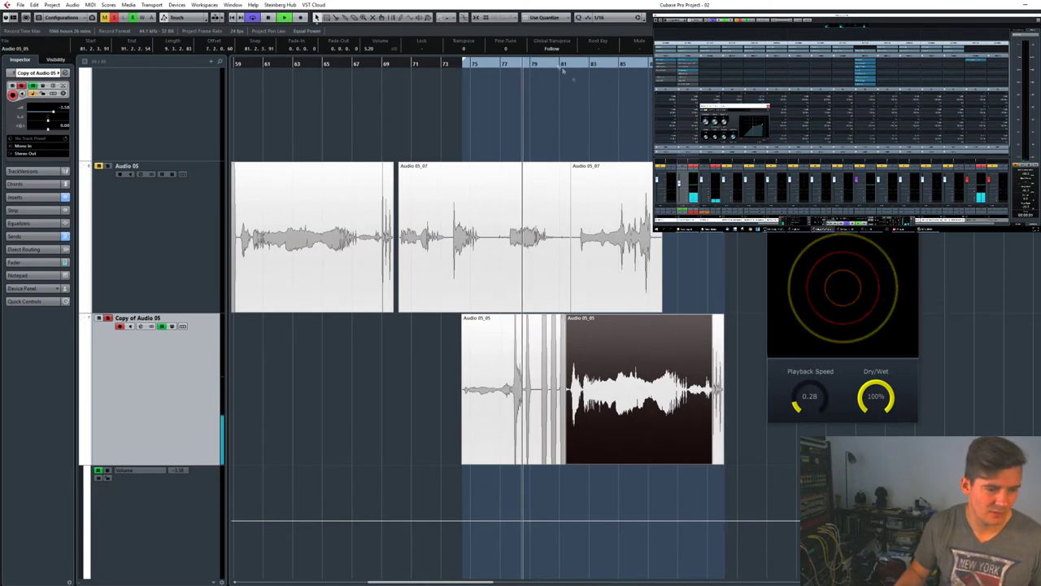
pyautogui.press('space')
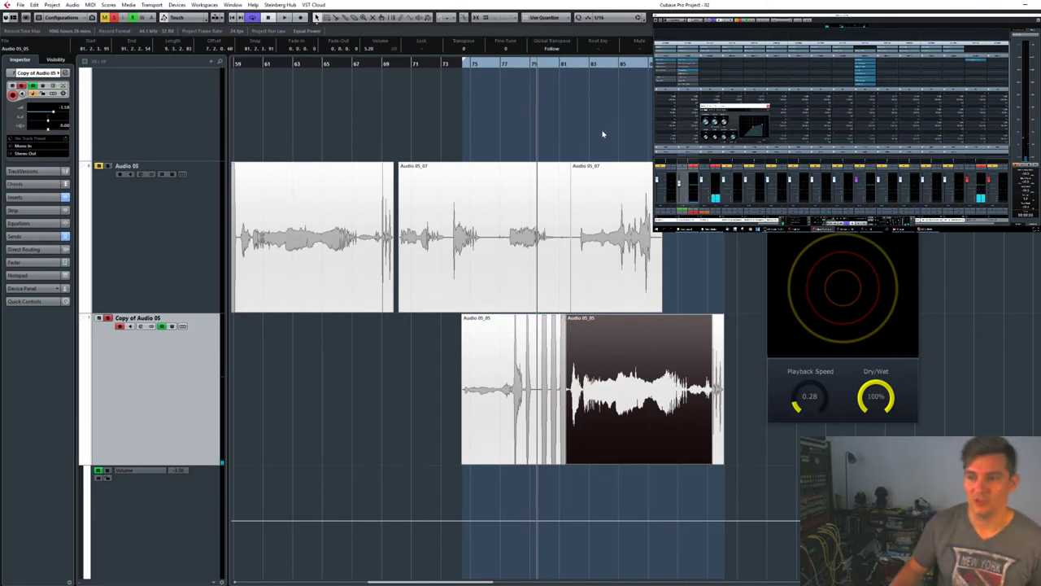
pyautogui.press('space')
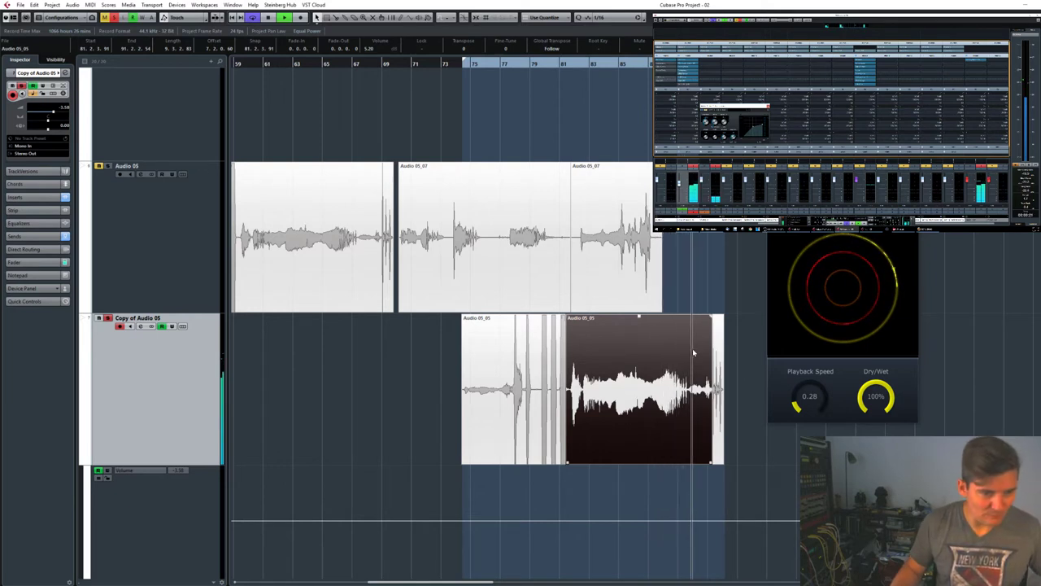
# Raise the middle Audio 05_05 segment's volume to about 10.42 dB and replay it through Reformer from about bar 81.
pyautogui.press('space')
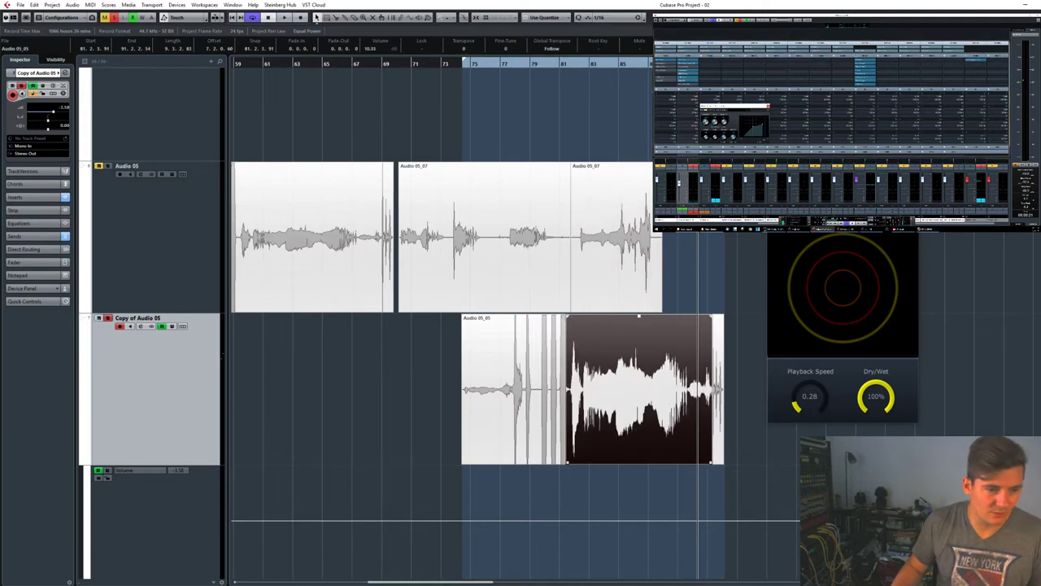
pyautogui.press('space')
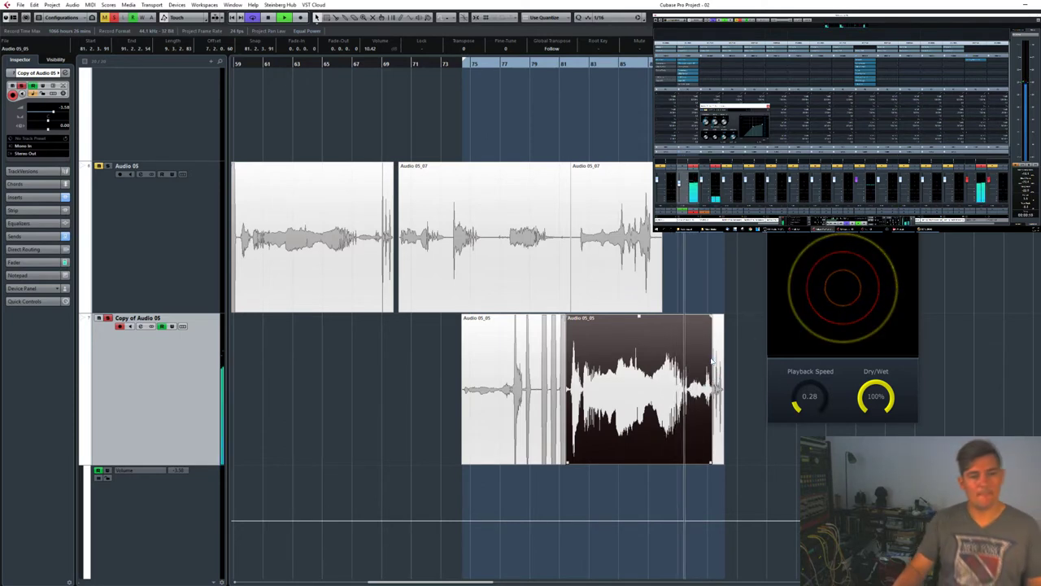
pyautogui.press('space')
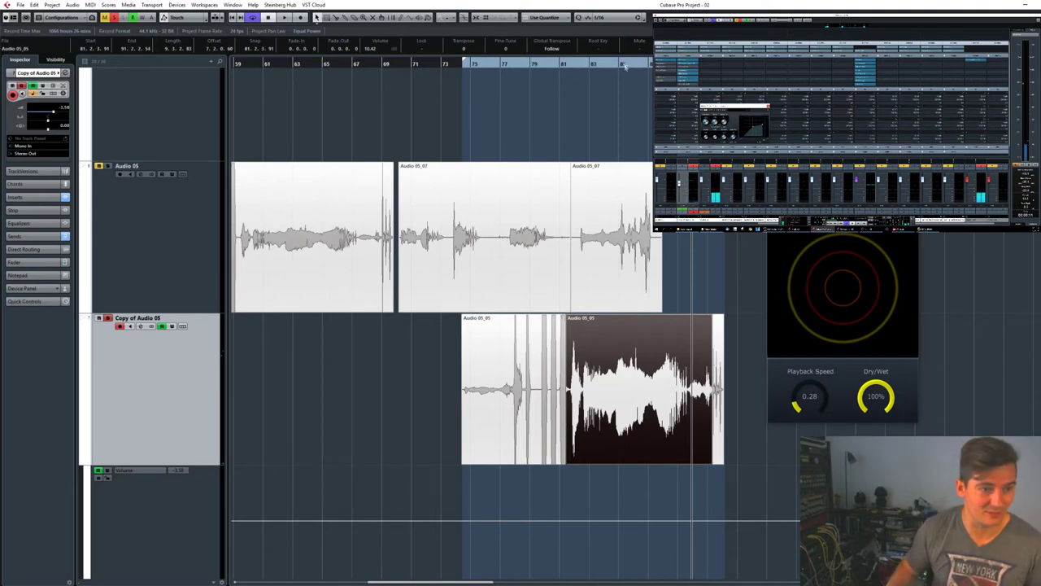
pyautogui.click(562, 65)
pyautogui.press('space')
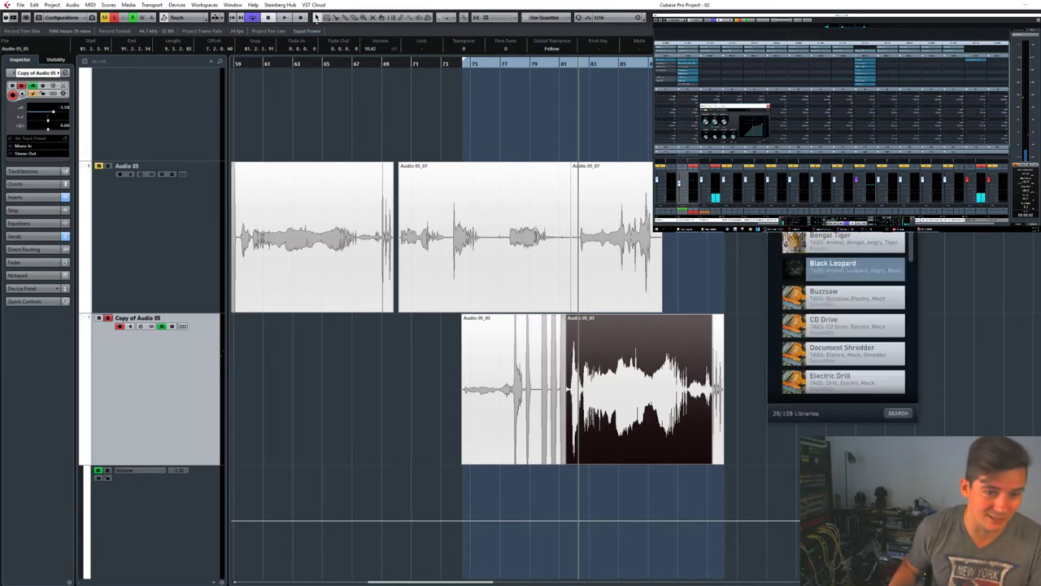
# Load the Polystyrene library in Reformer and play the middle Audio 05_05 segment through it.
pyautogui.scroll(-1, 857, 277)
pyautogui.scroll(-15, 863, 278)
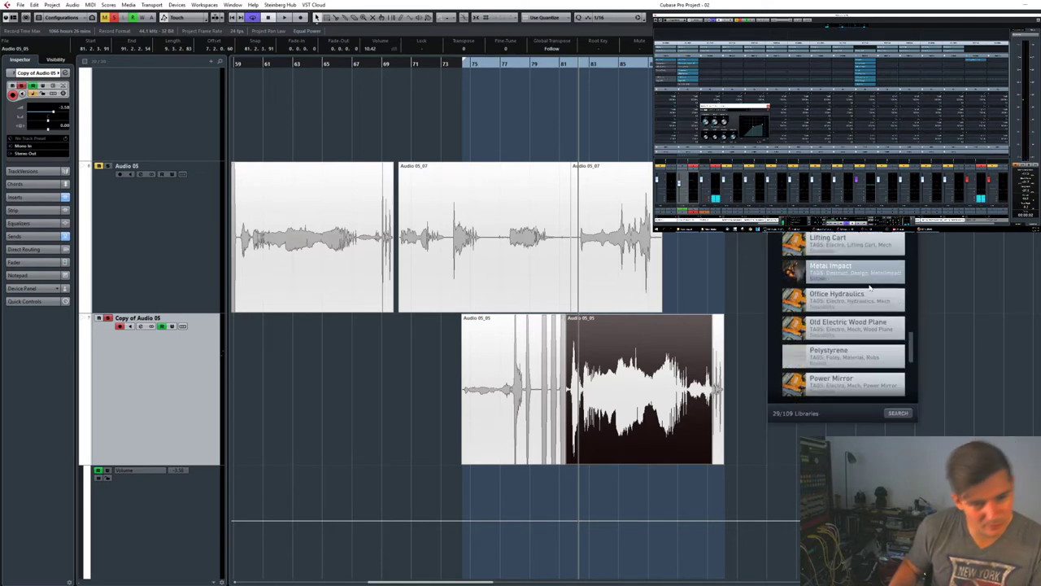
pyautogui.click(871, 289)
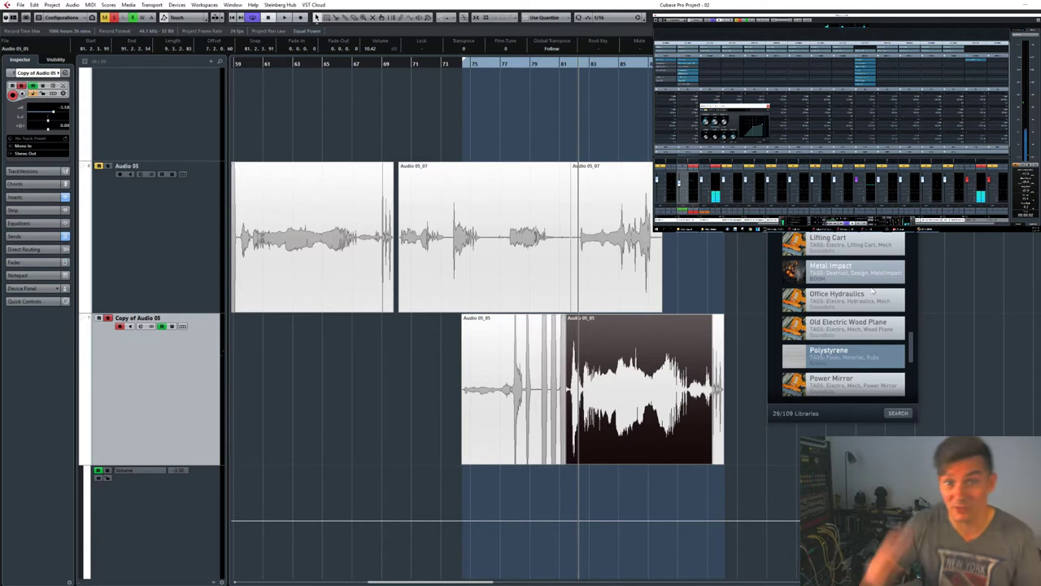
pyautogui.press('space')
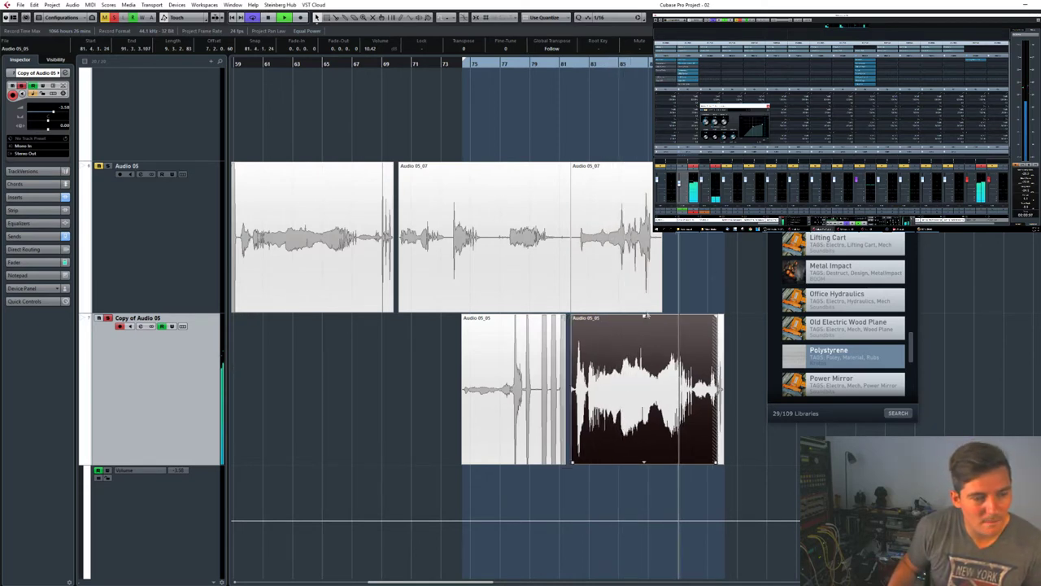
# Lower the middle Audio 05_05 segment's volume to about 3.91 dB, stop playback and select the short last segment.
pyautogui.moveTo(639, 315); pyautogui.dragTo(638, 335)
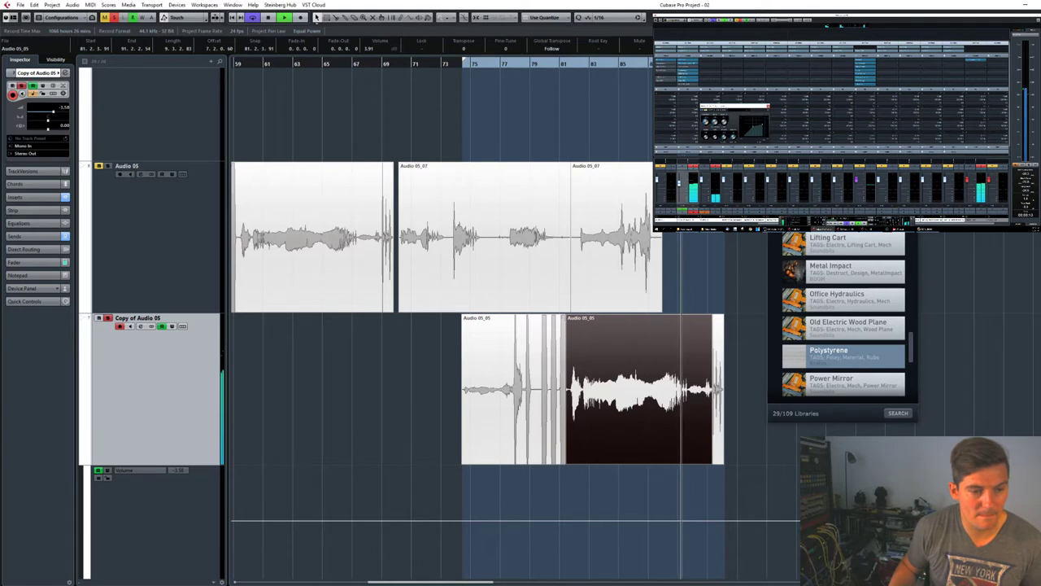
pyautogui.press('space')
pyautogui.click(716, 419)
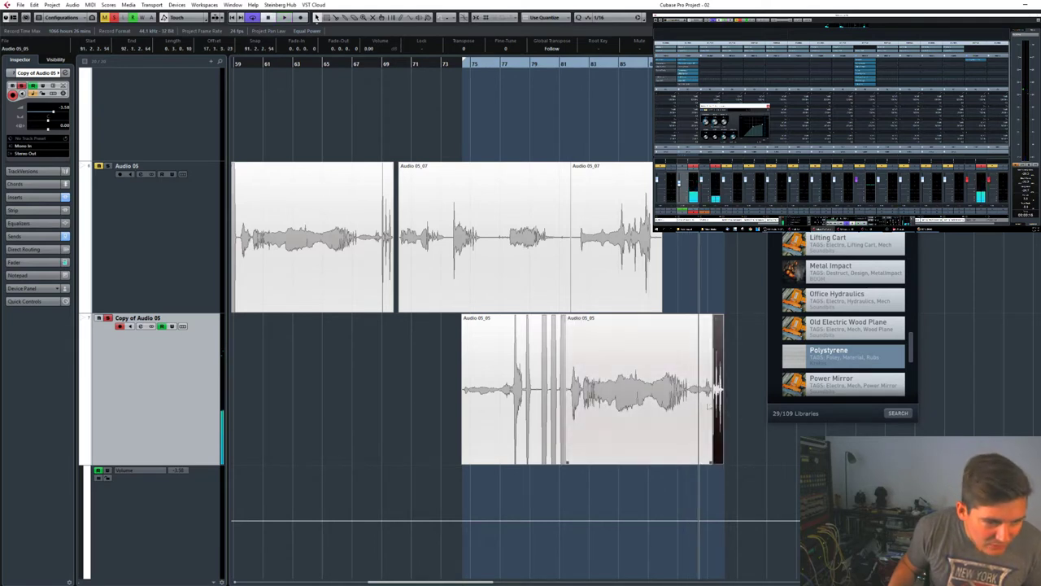
# Separate the Audio 05_05 segments, leaving a short piece of about one bar near bar 89, and play it through Reformer's Polystyrene library.
pyautogui.moveTo(720, 405); pyautogui.dragTo(410, 405)
pyautogui.click(687, 399)
pyautogui.moveTo(692, 407); pyautogui.dragTo(700, 407)
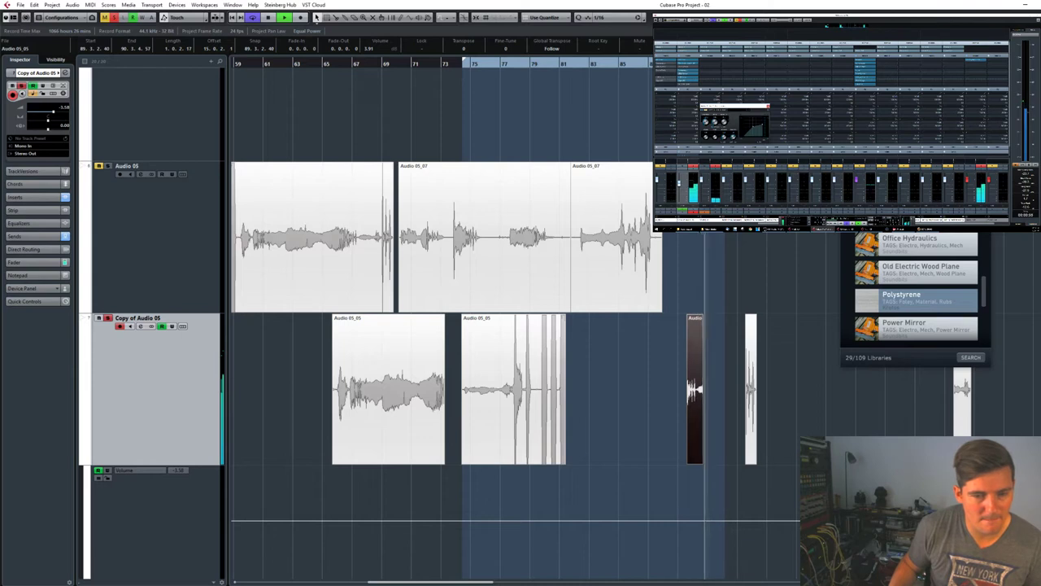
pyautogui.press('space')
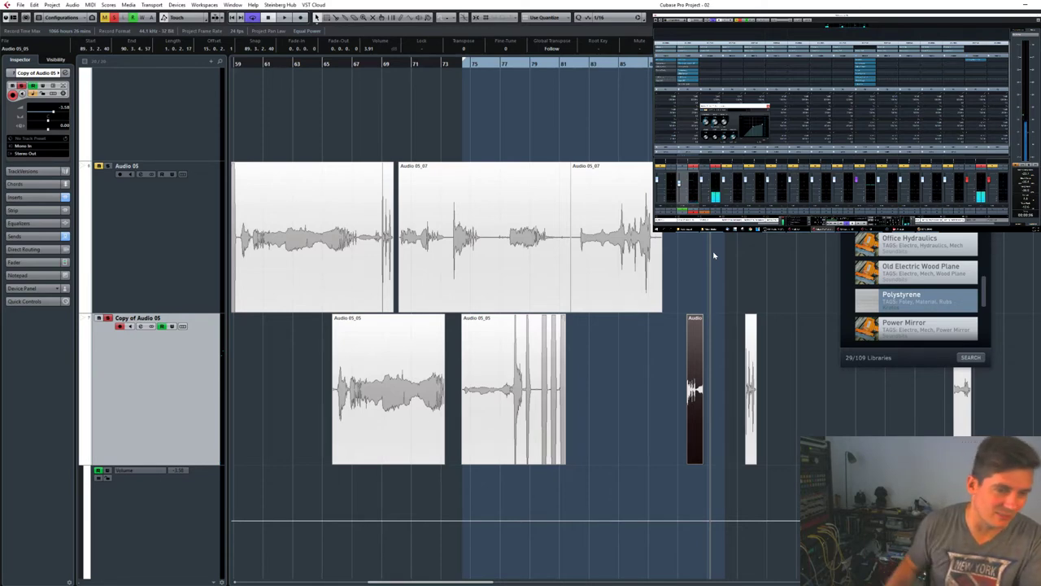
# Loop the Opus Brain event near bar 217 on Copy of Audio 05 and play it with its volume and send automation.
pyautogui.scroll(-3, 713, 256)
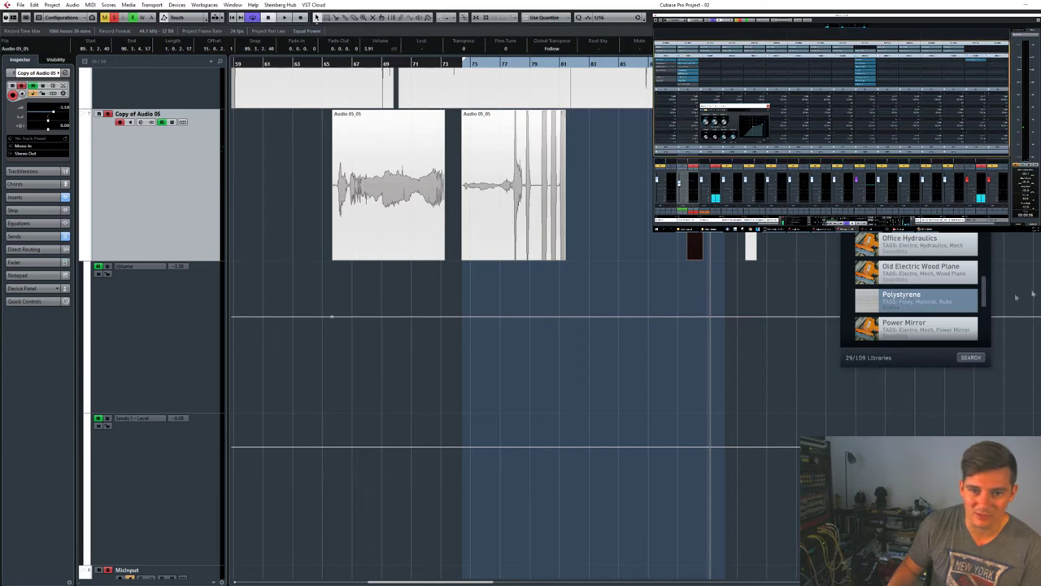
pyautogui.press('g')
pyautogui.press('g')
pyautogui.press('g')
pyautogui.press('g')
pyautogui.press('g')
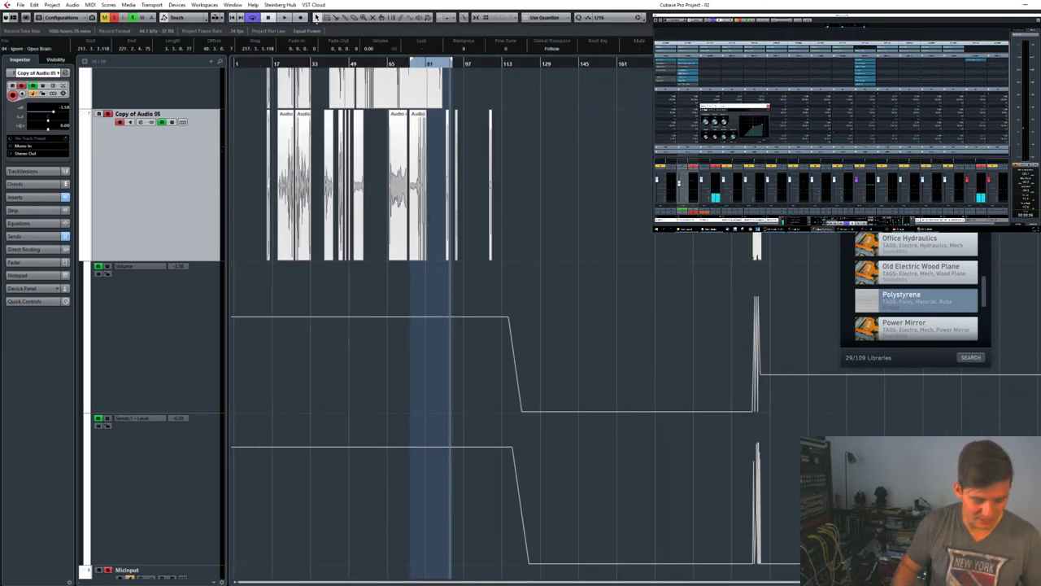
pyautogui.press('space')
pyautogui.press('h')
pyautogui.press('h')
pyautogui.press('h')
pyautogui.press('h')
pyautogui.press('h')
pyautogui.press('h')
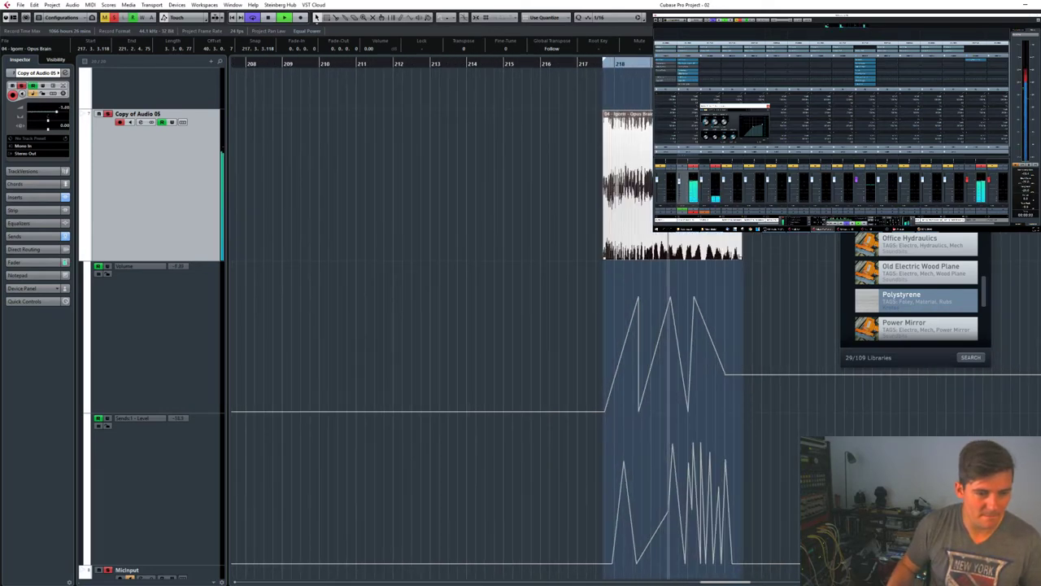
pyautogui.press('h')
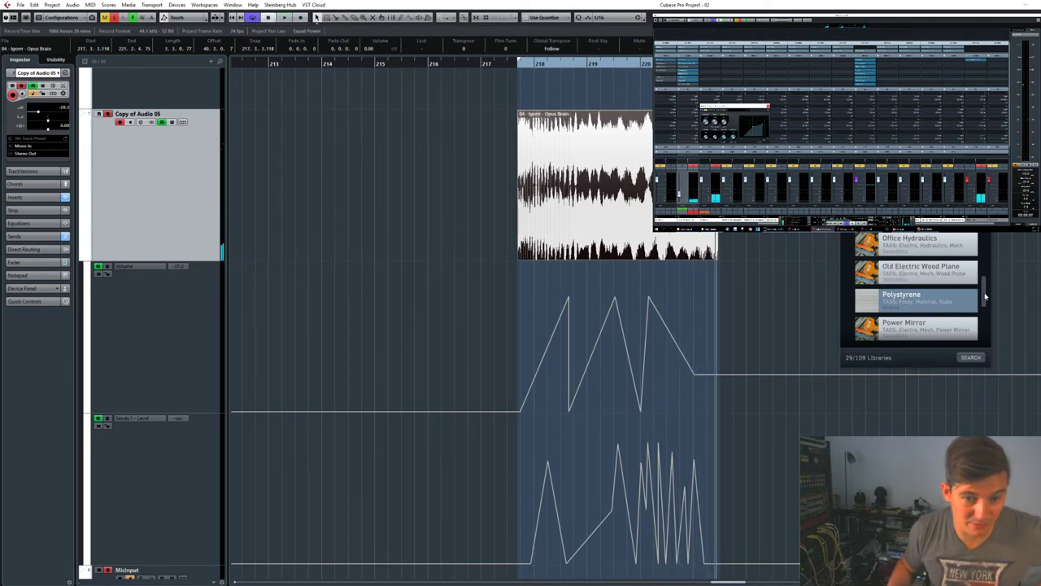
# Browse Reformer's library list down to its end and back up to the electro-mechanical libraries.
pyautogui.moveTo(985, 297); pyautogui.dragTo(983, 323)
pyautogui.scroll(-1, 983, 323)
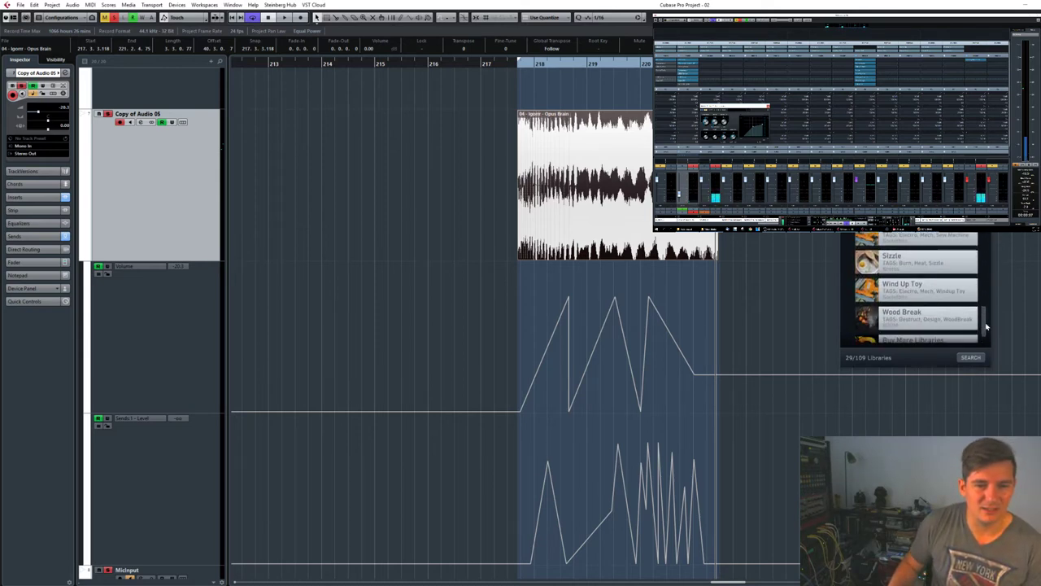
pyautogui.scroll(10, 983, 317)
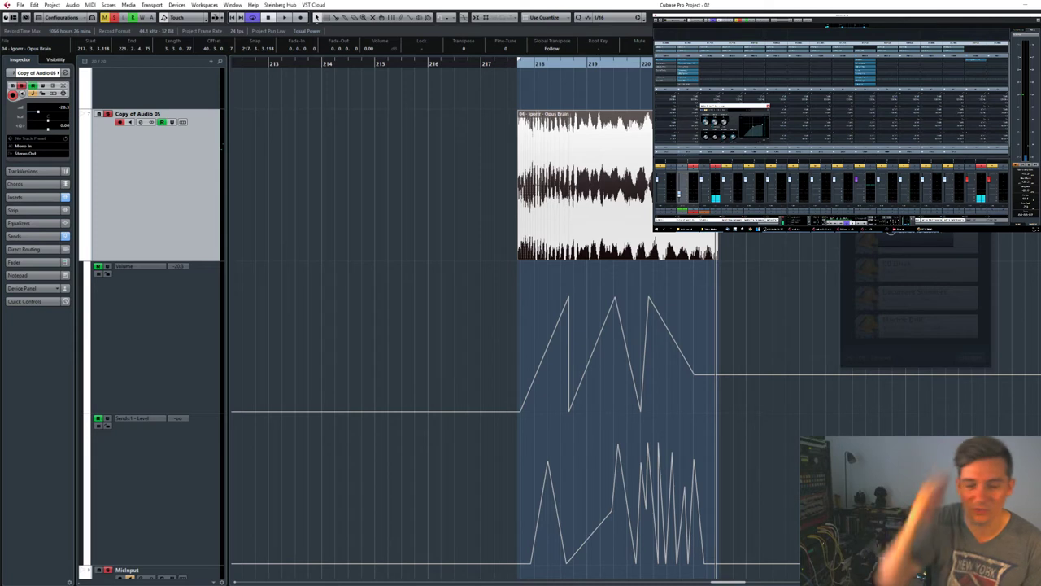
pyautogui.moveTo(890, 236)
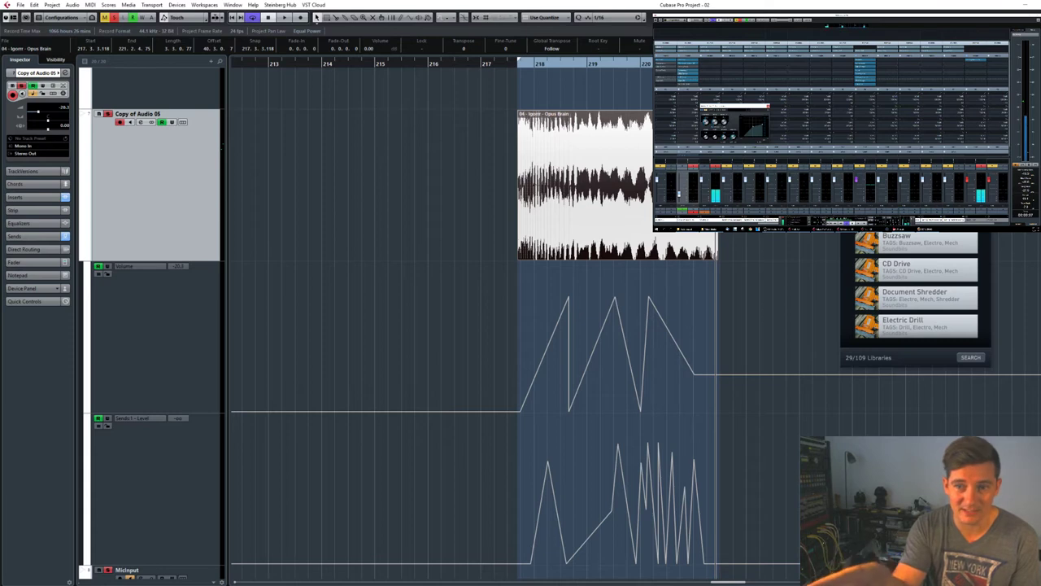
# Open the FX 1 Reformer with the Black Leopard library, place its window beside the Opus Brain event and play the loop.
pyautogui.click(571, 102)
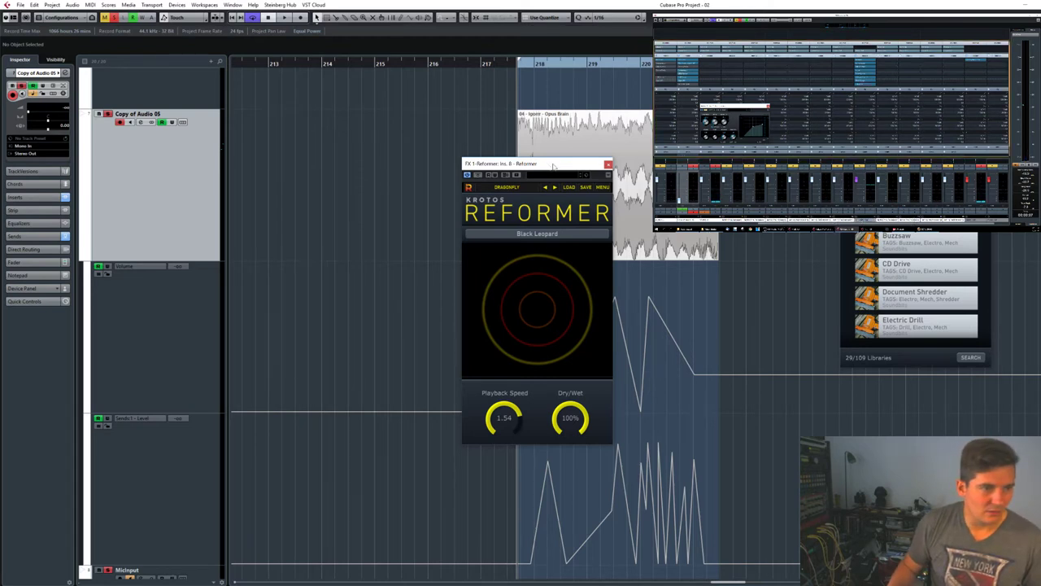
pyautogui.moveTo(553, 166); pyautogui.dragTo(389, 172)
pyautogui.press('space')
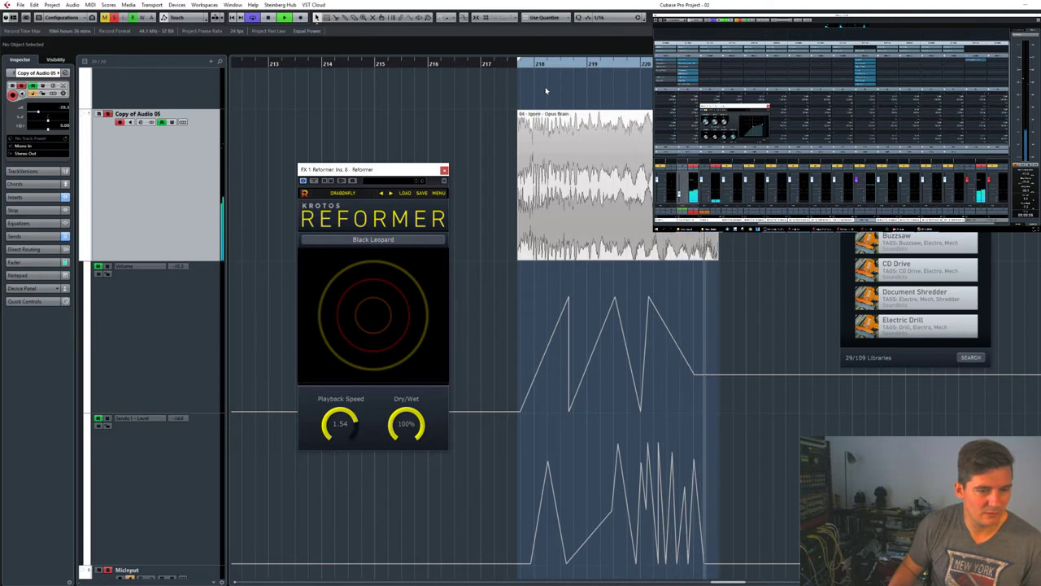
pyautogui.press('space')
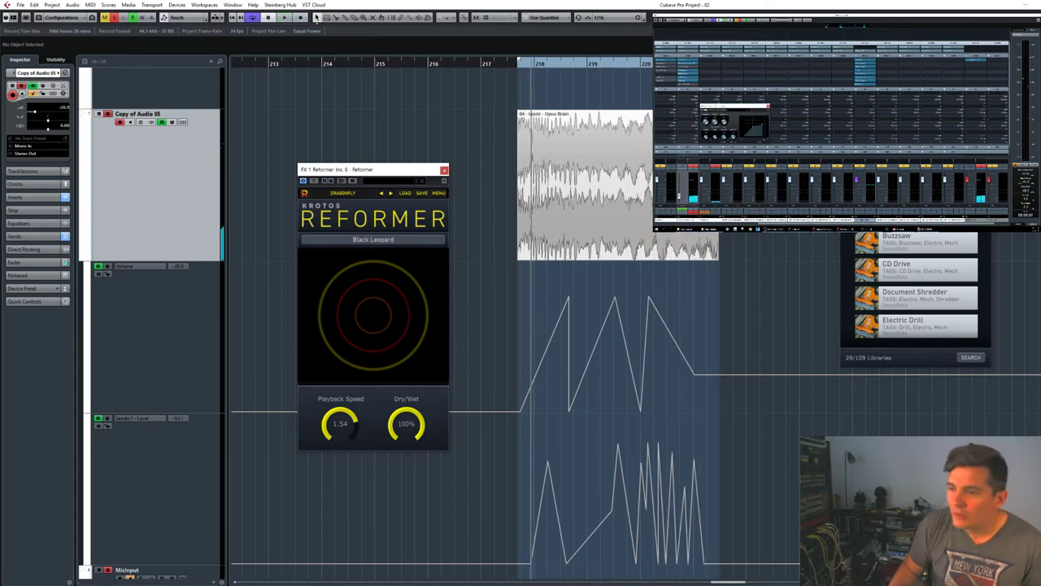
pyautogui.press('space')
# Play the Opus Brain event with the FX 1 Reformer bypassed and extend the loop beyond the event's end.
pyautogui.scroll(-2, 229, 265)
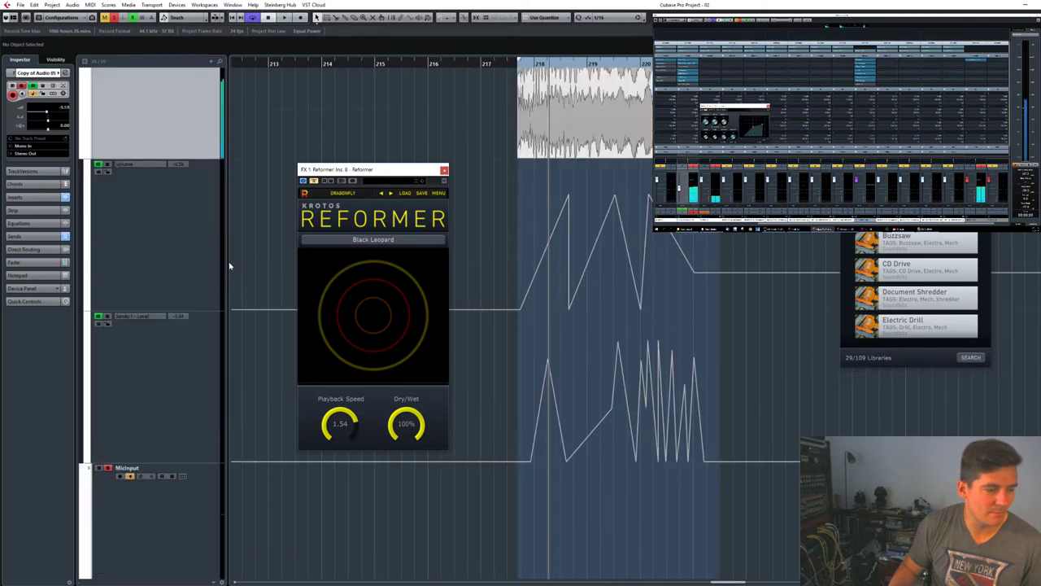
pyautogui.scroll(2, 229, 265)
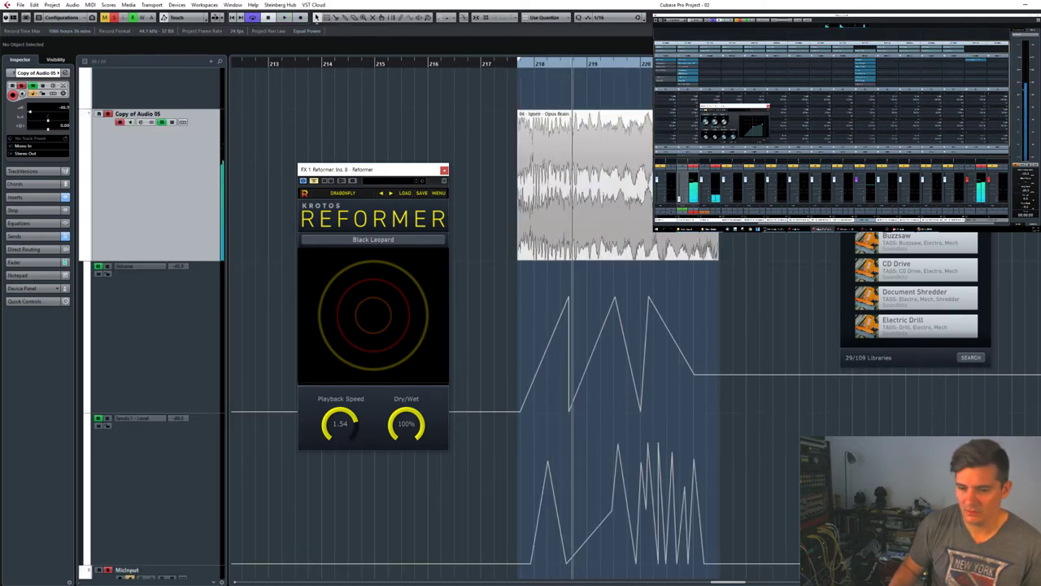
pyautogui.press('space')
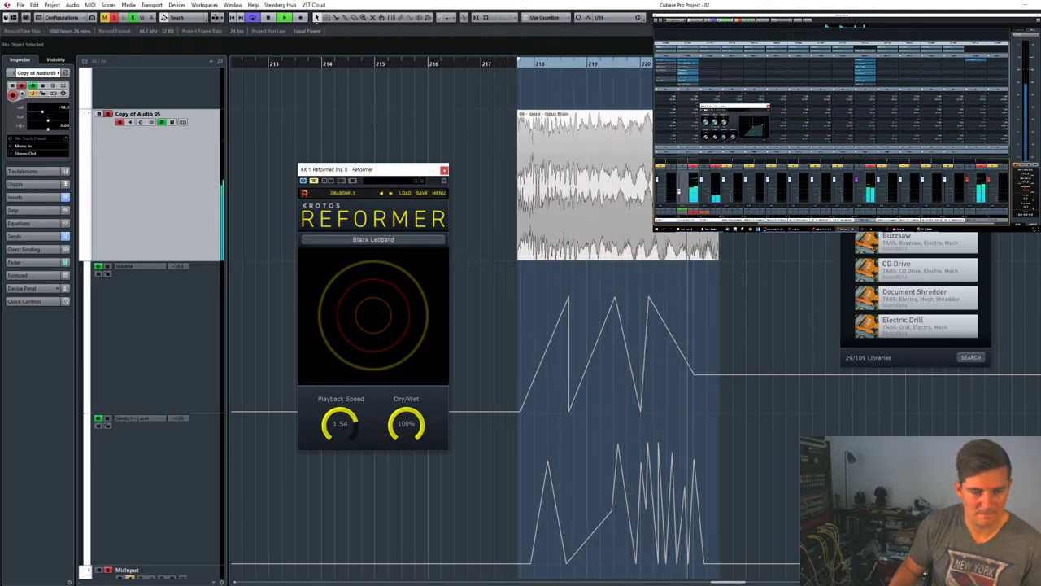
pyautogui.press('space')
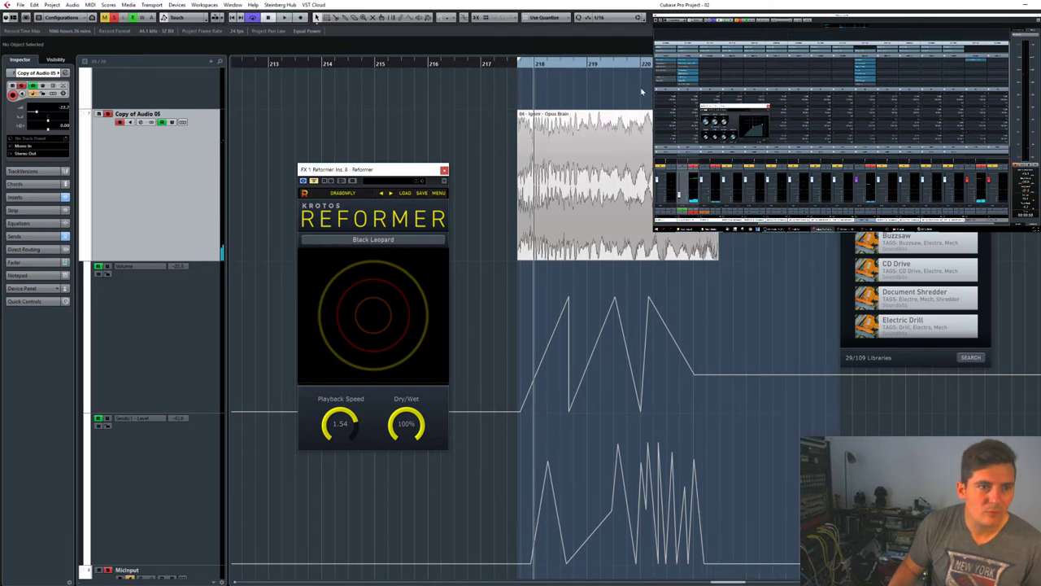
# Reactivate the FX 1 Reformer, move it to the channel's first insert slot and play the extended loop through it.
pyautogui.press('space')
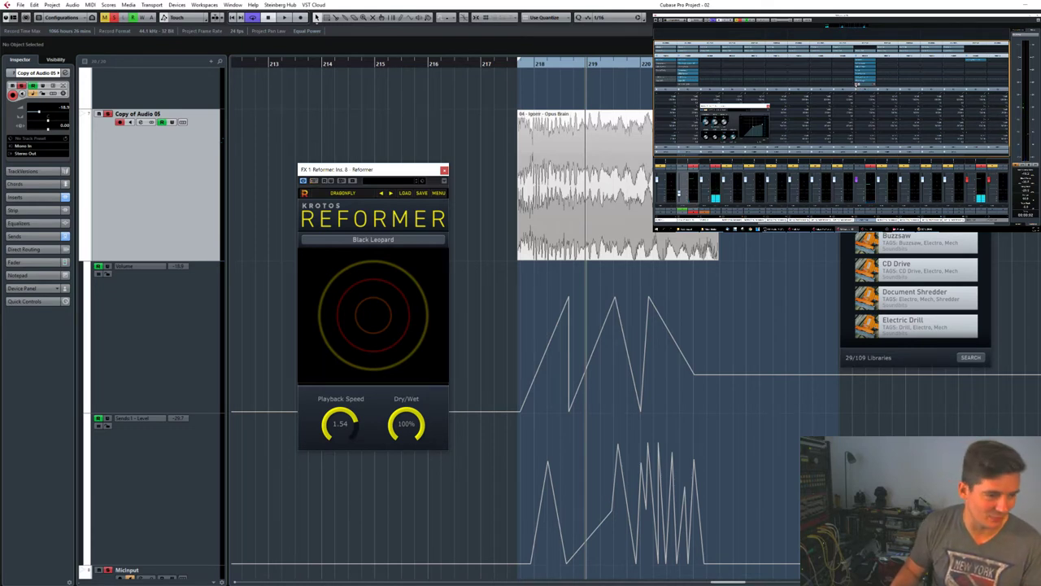
pyautogui.press('space')
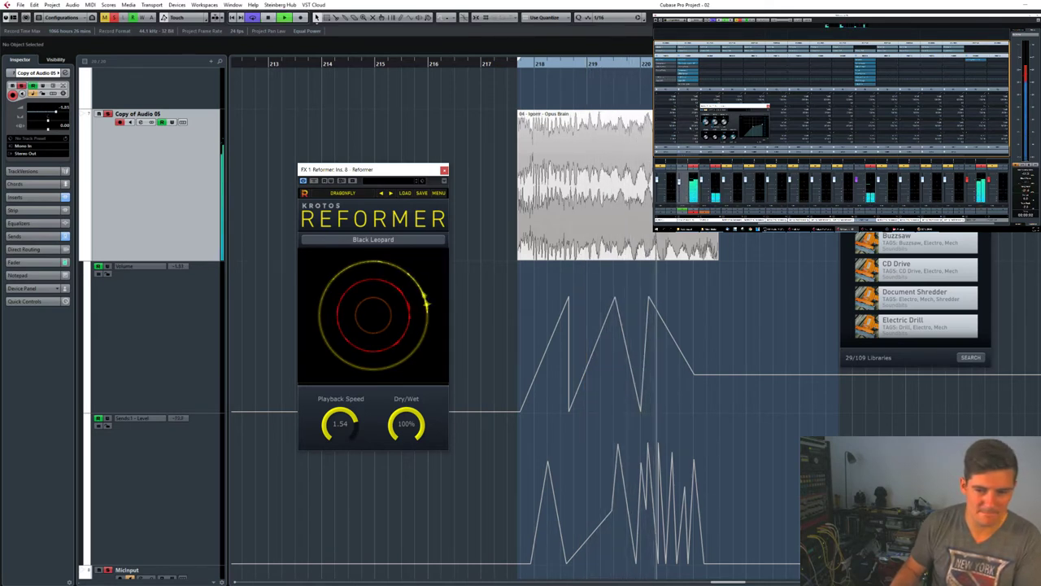
pyautogui.press('space')
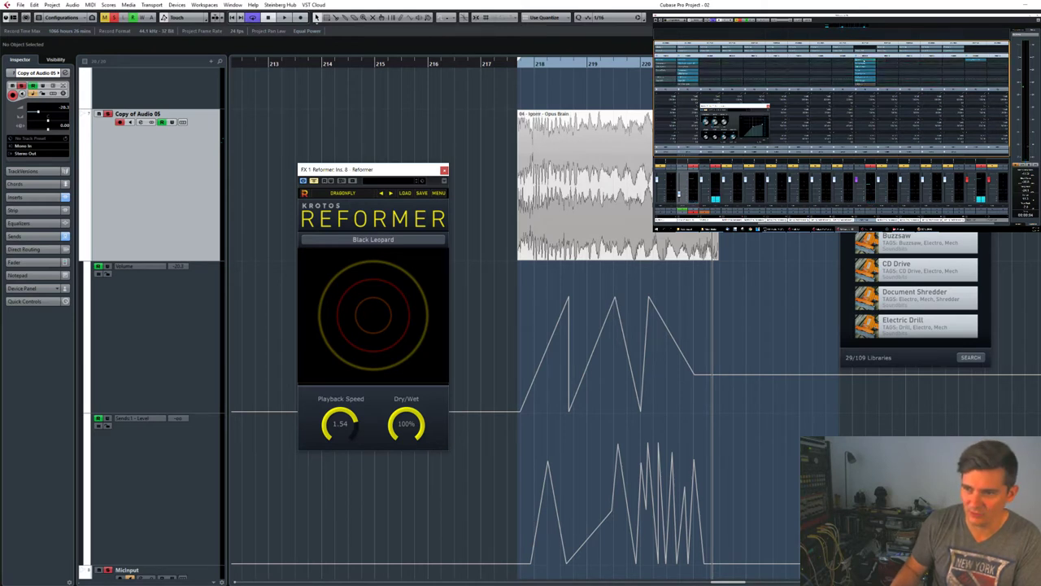
pyautogui.press('space')
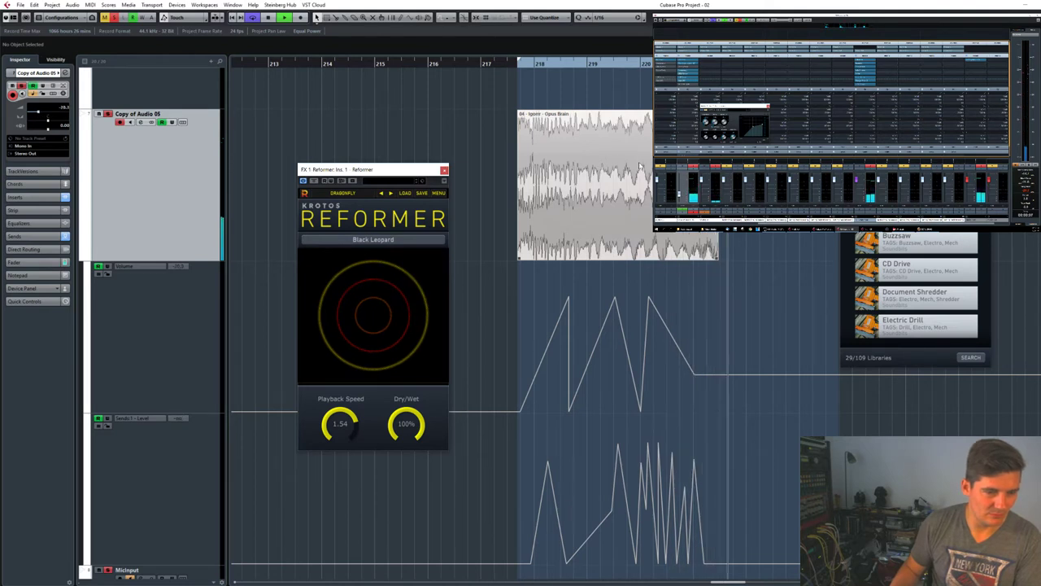
pyautogui.press('space')
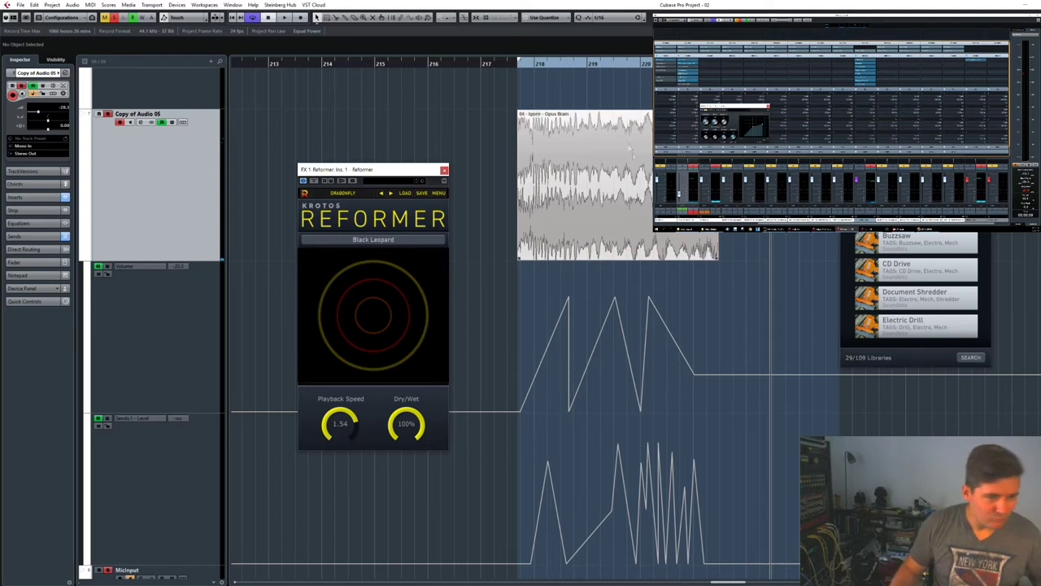
# Replay the Opus Brain loop, then cut out the event's middle section and move it with its automation to about bar 222.3.
pyautogui.click(528, 71)
pyautogui.press('space')
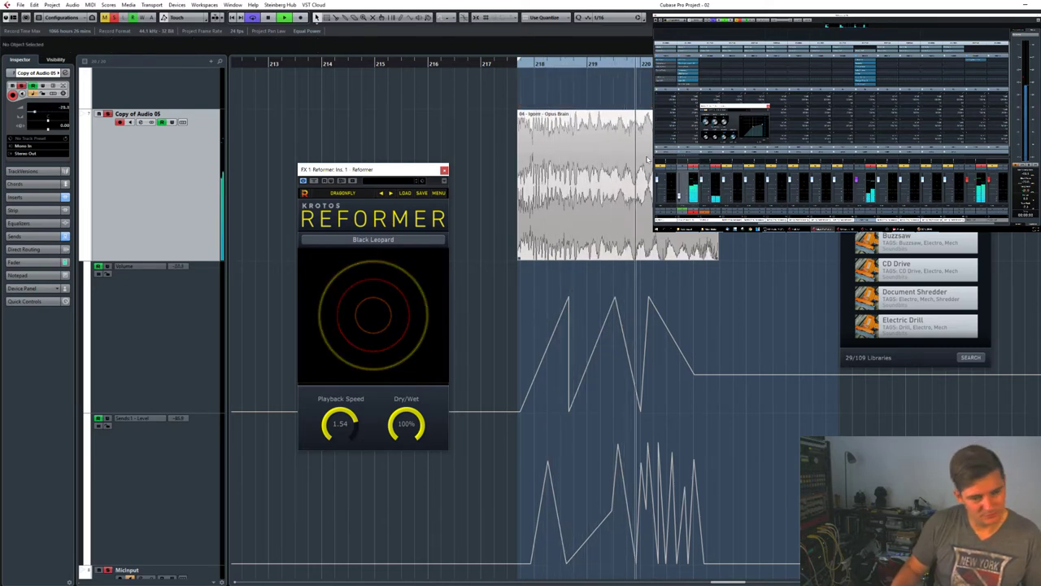
pyautogui.press('space')
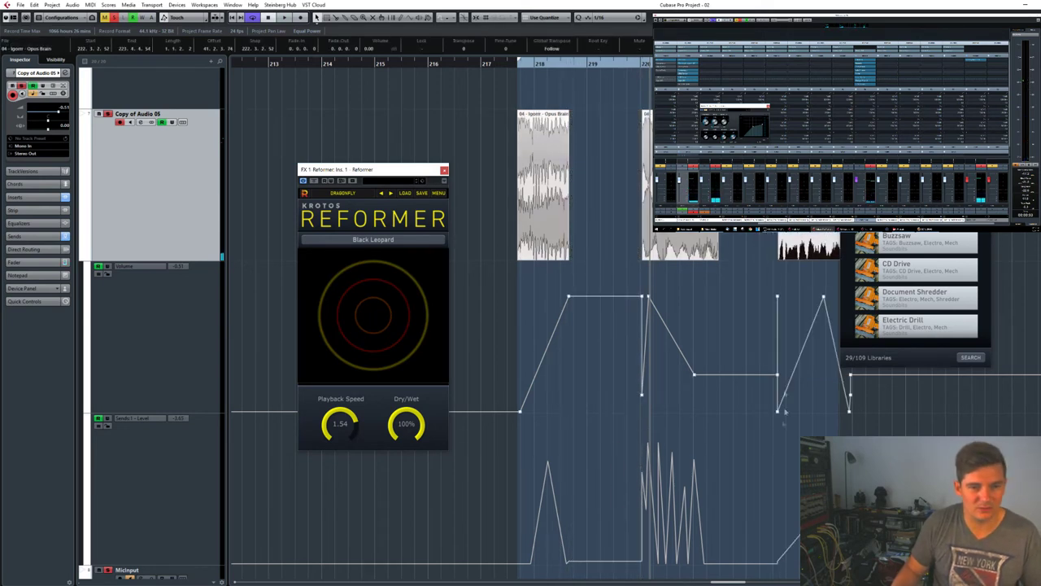
# Loop the moved Opus Brain section and clean up the volume automation before it, dropping the level to -∞ at about bar 222.2.4.
pyautogui.click(777, 294)
pyautogui.press('g')
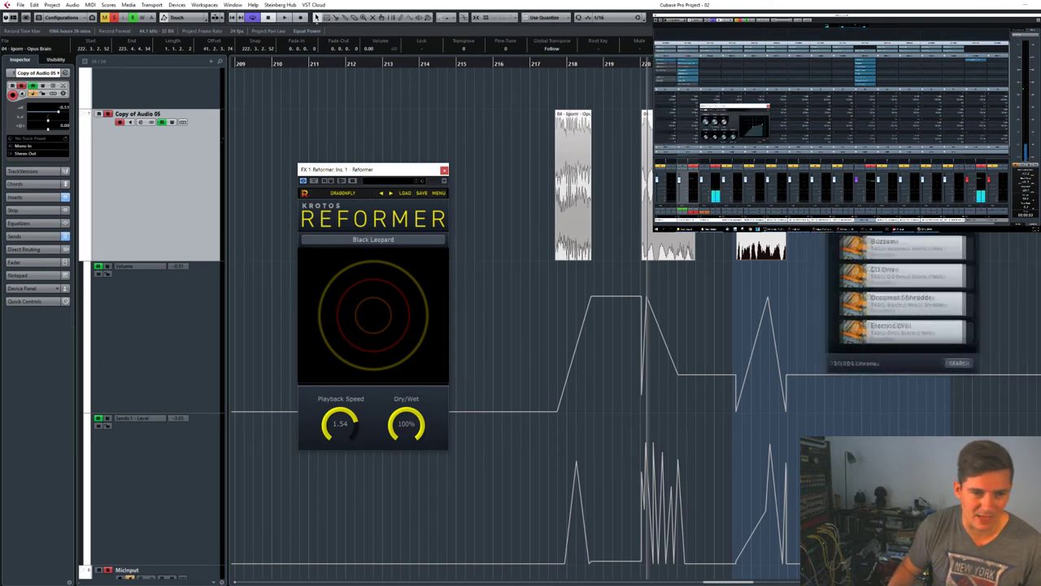
pyautogui.press('h')
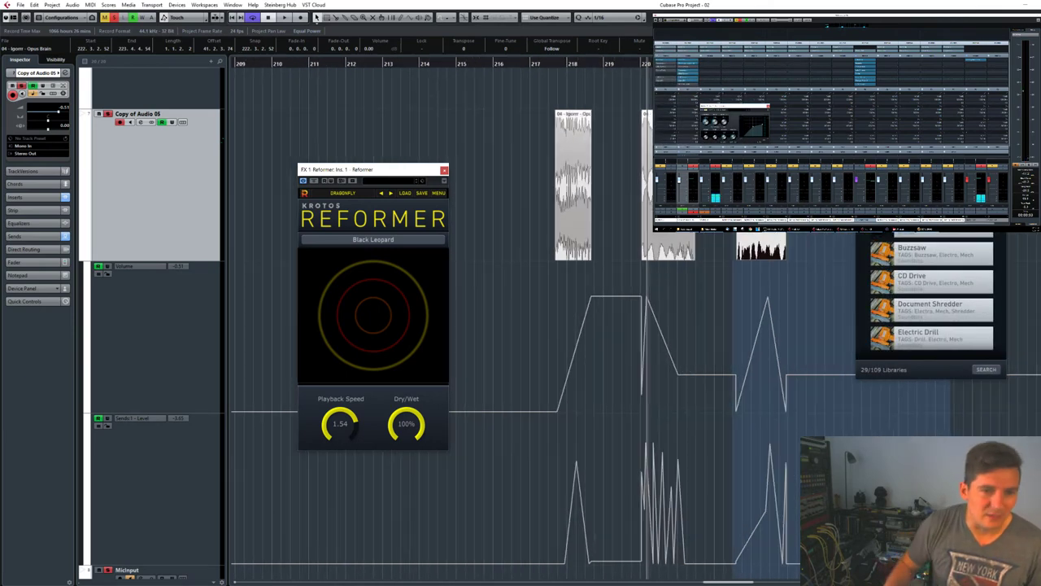
pyautogui.press('h')
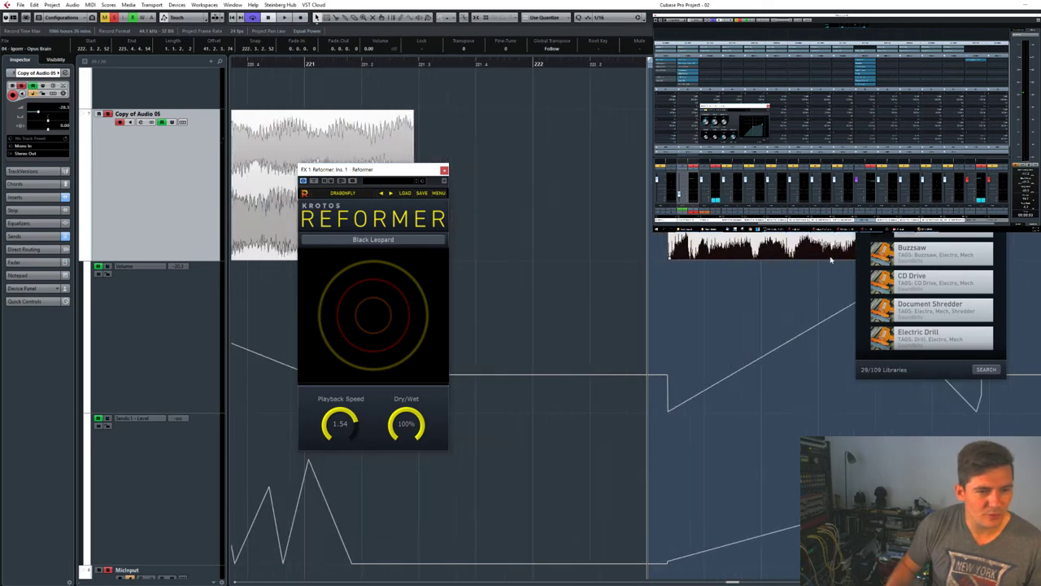
pyautogui.click(659, 375)
pyautogui.moveTo(659, 375); pyautogui.dragTo(644, 417)
pyautogui.press('g')
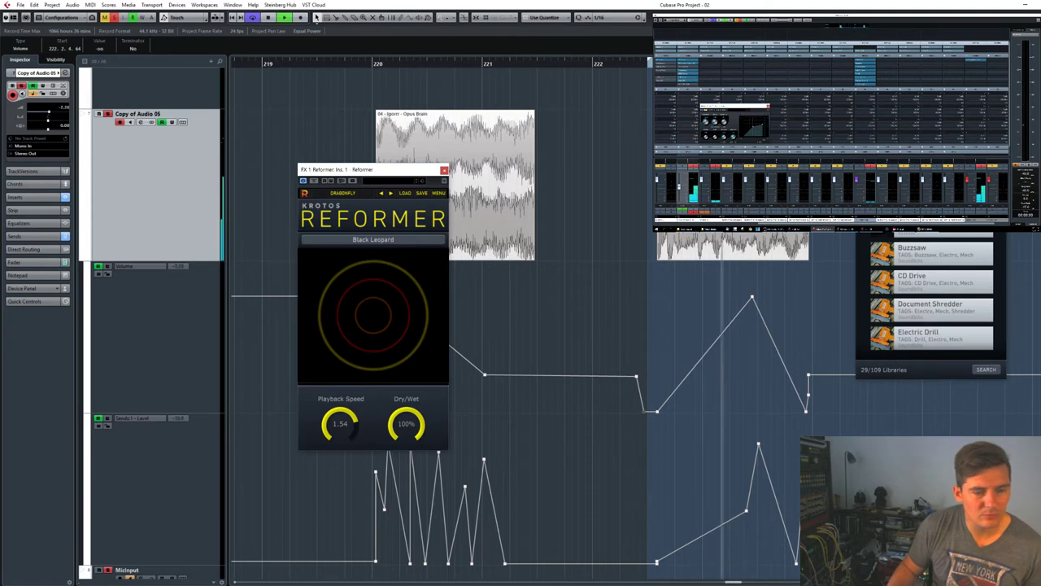
# Play the moved Opus Brain section through the FX 1 Reformer with the Black Leopard library.
pyautogui.click(855, 72)
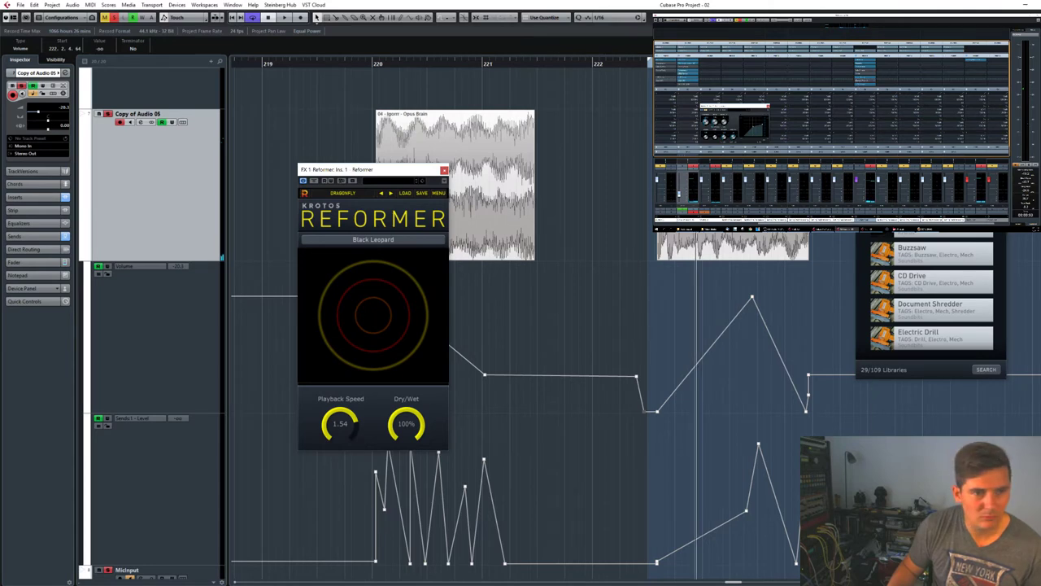
pyautogui.press('space')
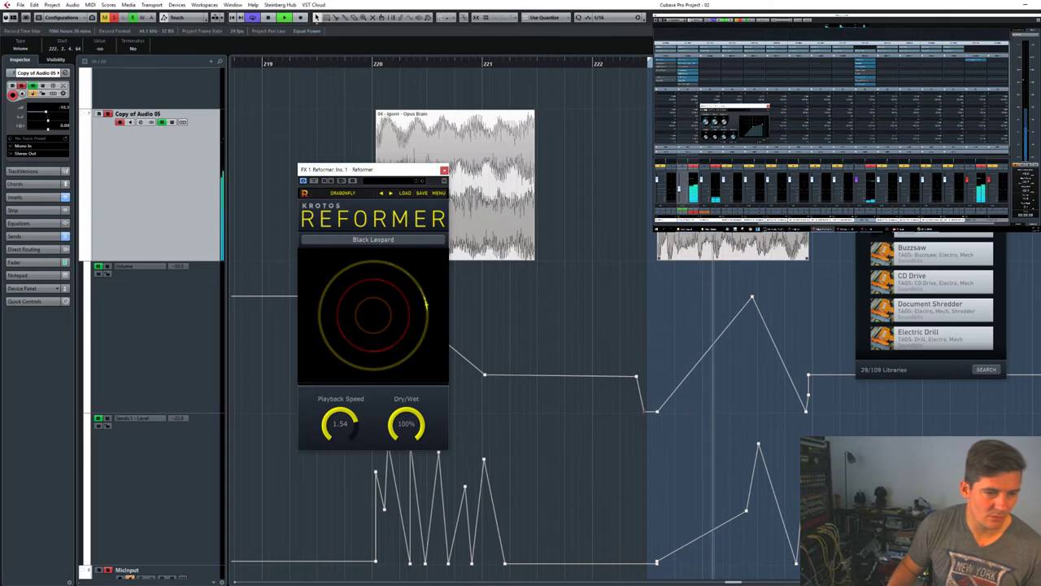
pyautogui.press('space')
# Set the FX 1 Reformer's Playback Speed to 0.26 and play the looped Opus Brain section through it.
pyautogui.press('Escape')
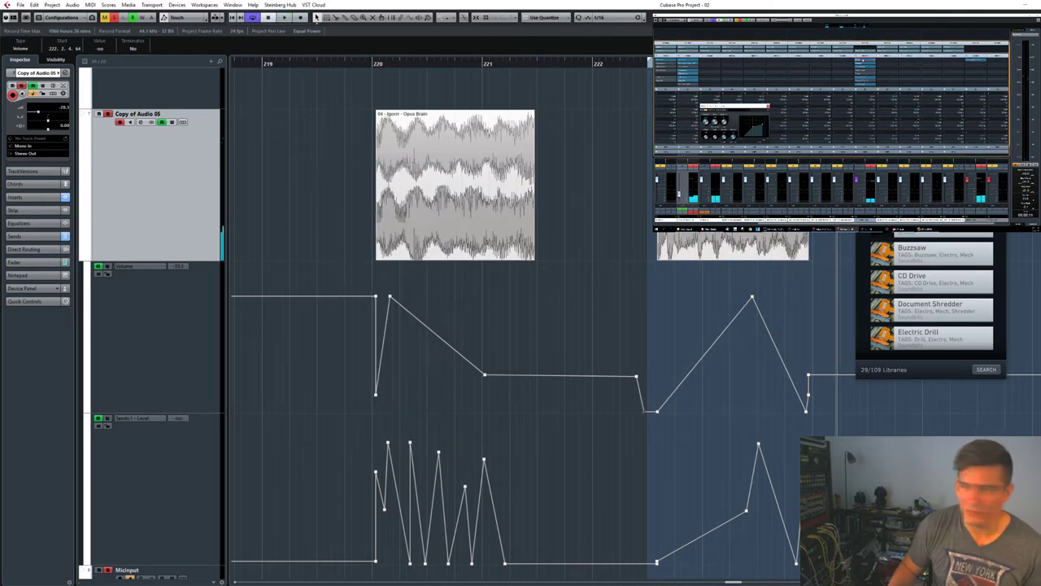
pyautogui.press('F3')
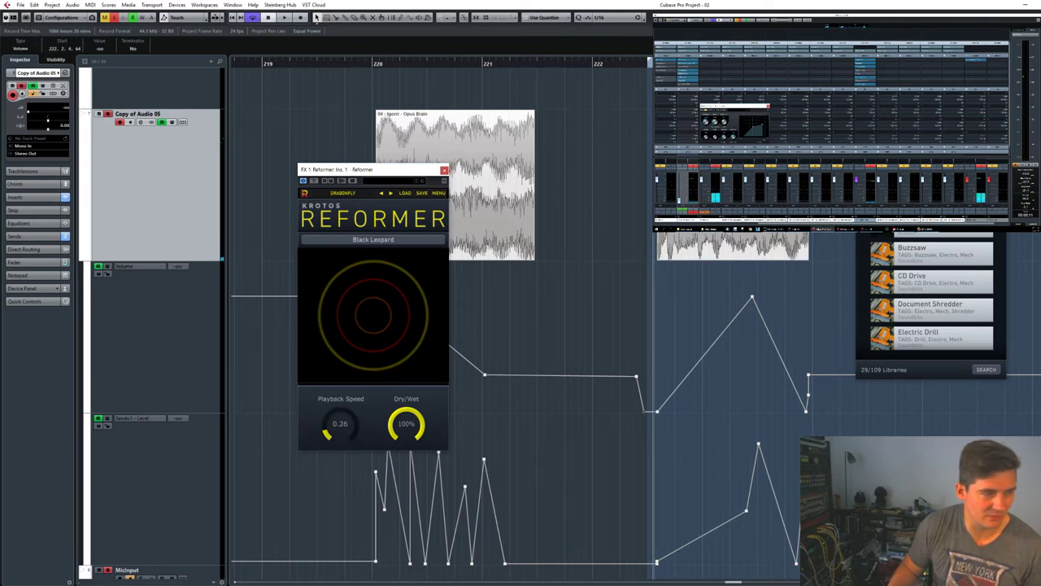
pyautogui.press('space')
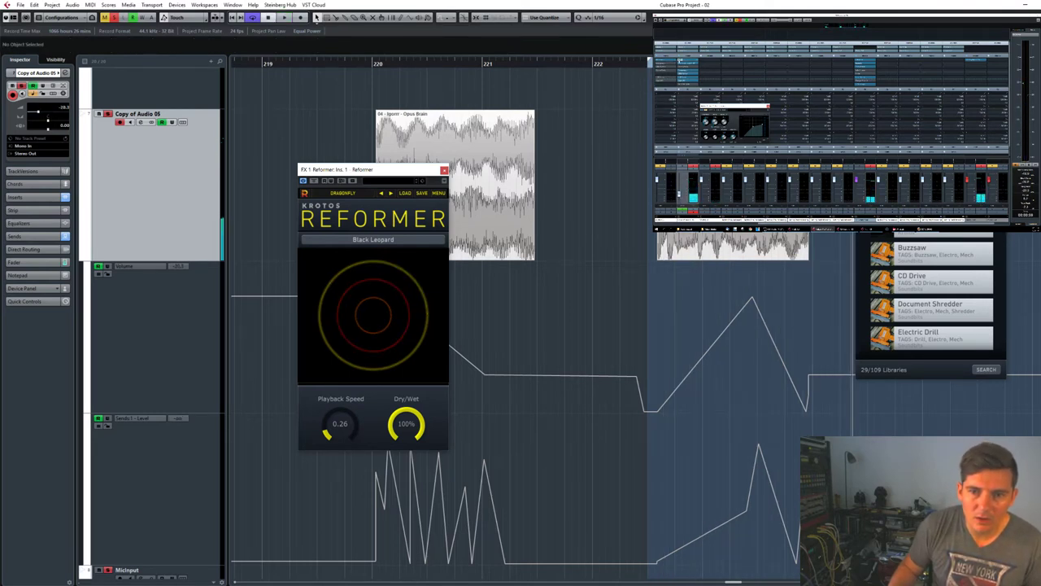
pyautogui.click(627, 168)
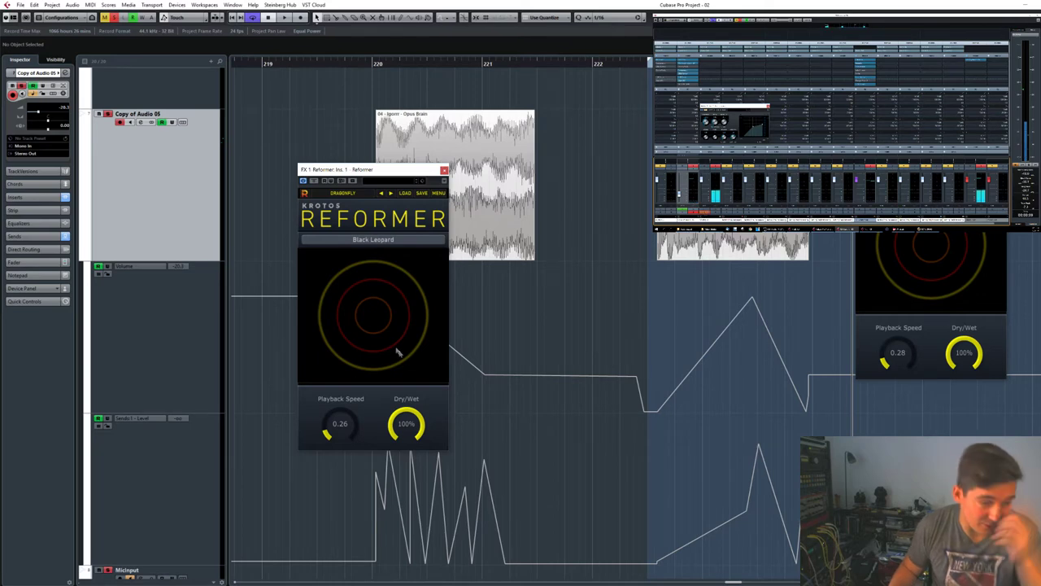
# Place the FX 1 Reformer beside the Copy of Audio 05 Reformer with the Bengal Tiger library and play the selected section through both.
pyautogui.moveTo(404, 167); pyautogui.dragTo(413, 96)
pyautogui.moveTo(927, 98); pyautogui.dragTo(533, 98)
pyautogui.click(732, 244)
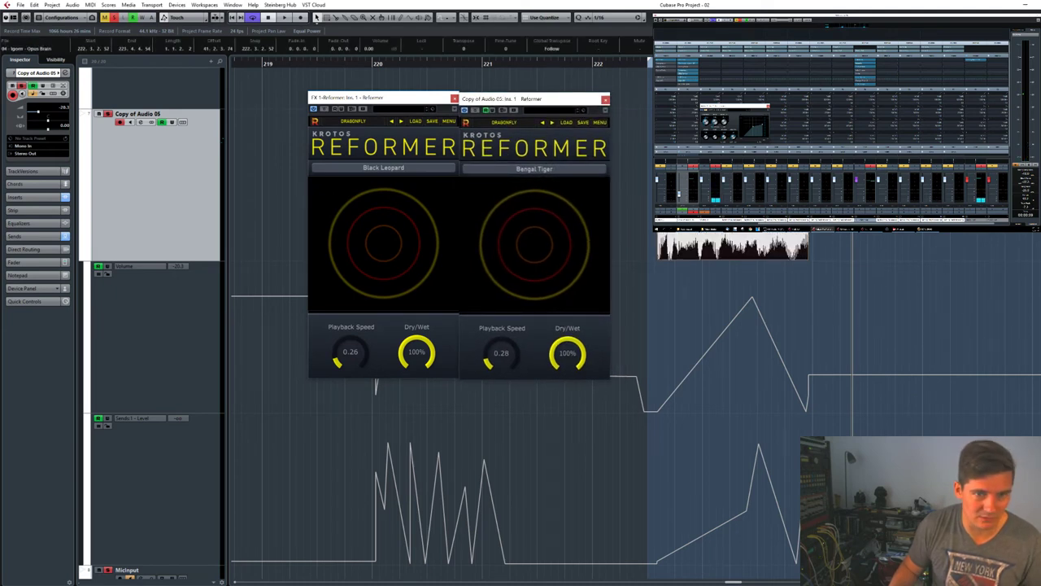
pyautogui.press('space')
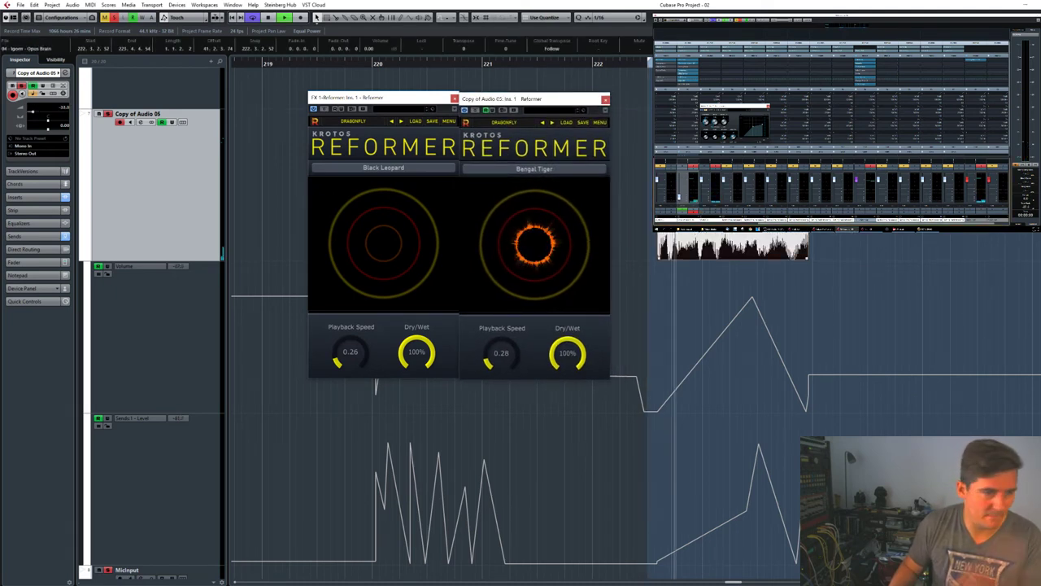
# Set the Playback Speed to 1.00 on the Black Leopard Reformer and 0.32 on the Bengal Tiger Reformer during loop playback.
pyautogui.moveTo(507, 352); pyautogui.dragTo(507, 309)
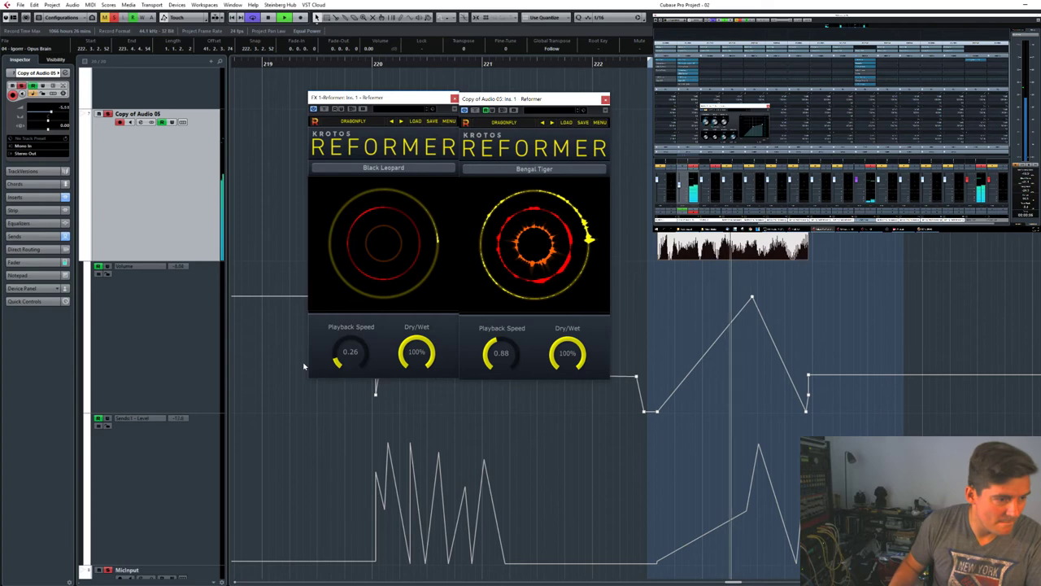
pyautogui.moveTo(333, 358); pyautogui.dragTo(350, 272)
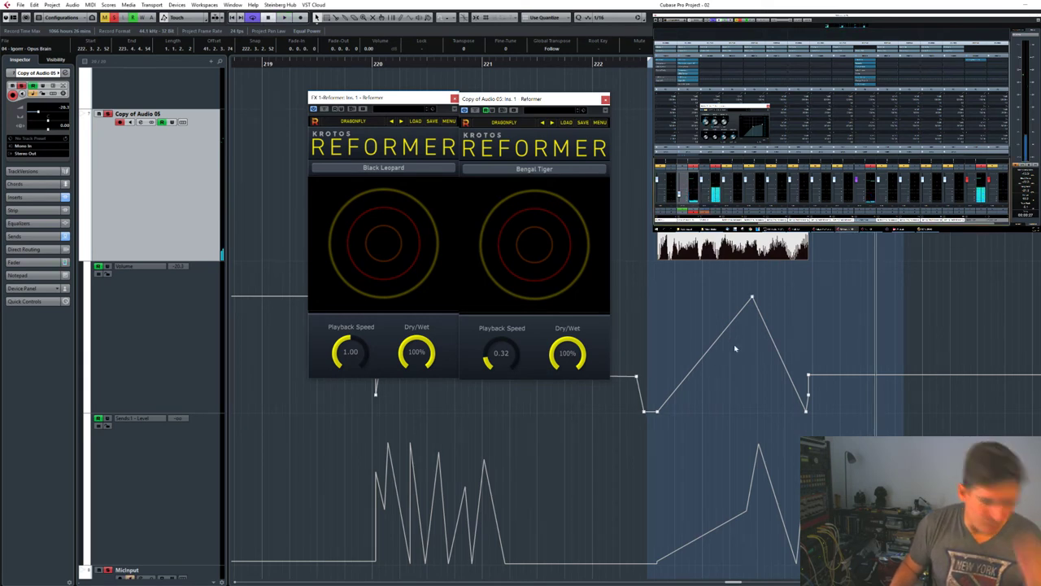
# Reshape Copy of Audio 05's Sends:1 level automation into repeated sharp peaks between about bars 222.3 and 223.2, and play the loop.
pyautogui.scroll(-4, 734, 348)
pyautogui.scroll(2, 704, 300)
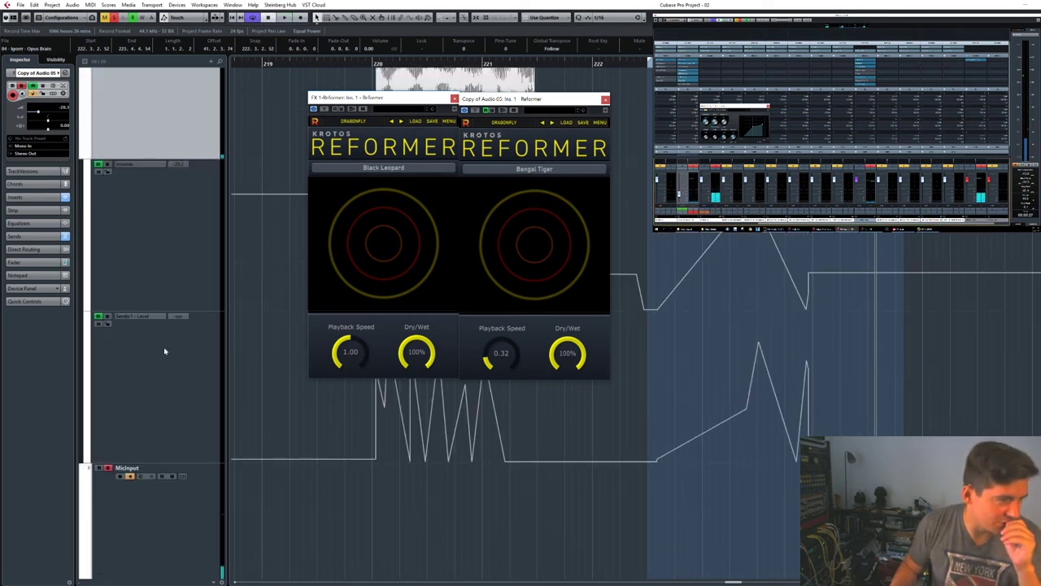
pyautogui.click(673, 451)
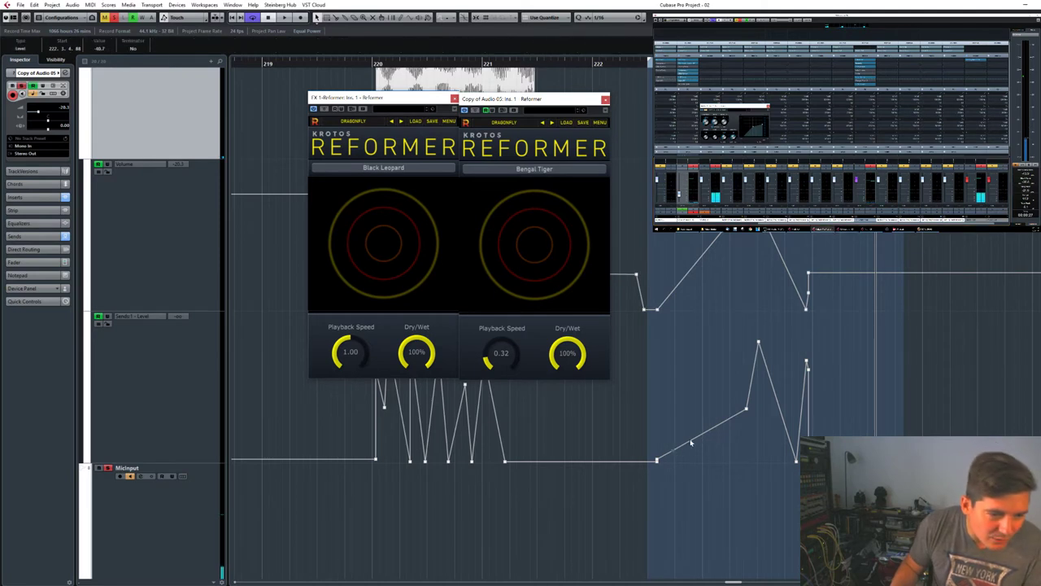
pyautogui.moveTo(683, 446)
pyautogui.mouseDown()
pyautogui.moveTo(682, 343)
pyautogui.moveTo(703, 339)
pyautogui.moveTo(734, 418)
pyautogui.moveTo(723, 423)
pyautogui.moveTo(720, 340)
pyautogui.moveTo(741, 408)
pyautogui.moveTo(739, 338)
pyautogui.mouseUp()
pyautogui.press('space')
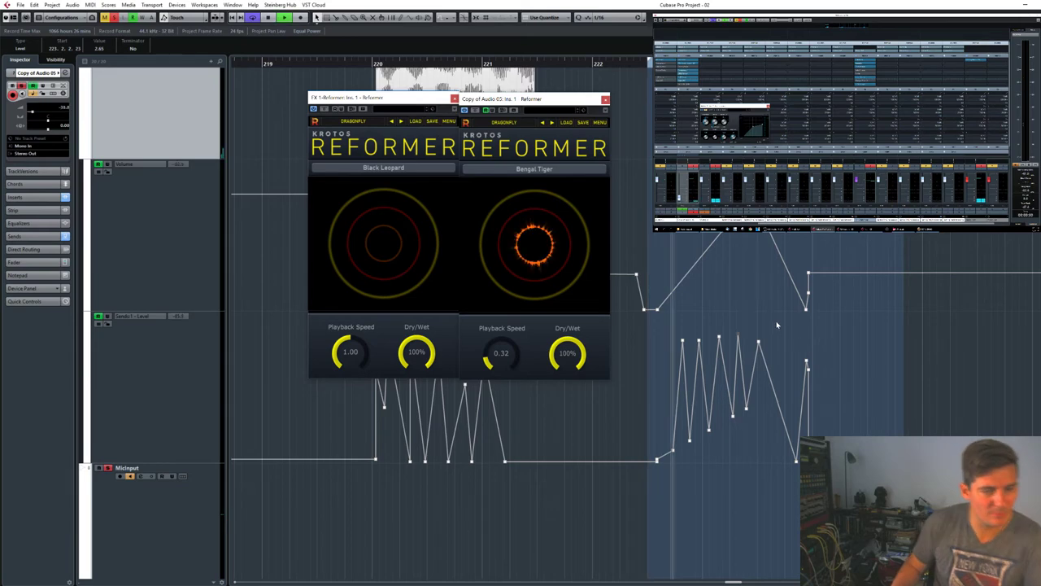
pyautogui.press('space')
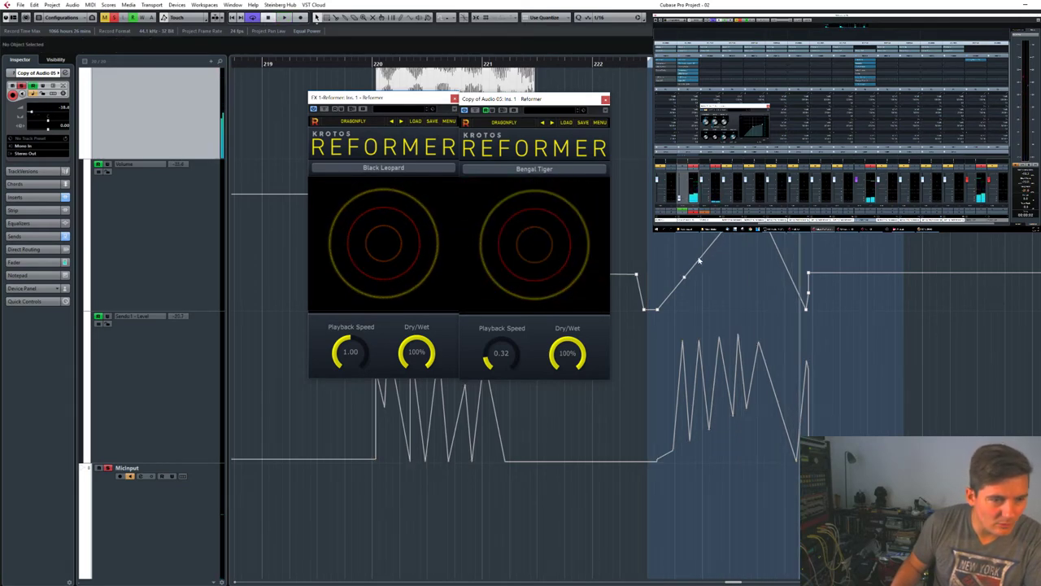
# Break Copy of Audio 05's rising Volume automation into jagged peaks with a dip to -12.3 at about bar 223.2.2, and play it.
pyautogui.moveTo(698, 264)
pyautogui.mouseDown()
pyautogui.moveTo(696, 289)
pyautogui.moveTo(702, 247)
pyautogui.moveTo(715, 245)
pyautogui.moveTo(710, 298)
pyautogui.moveTo(730, 232)
pyautogui.moveTo(724, 275)
pyautogui.mouseUp()
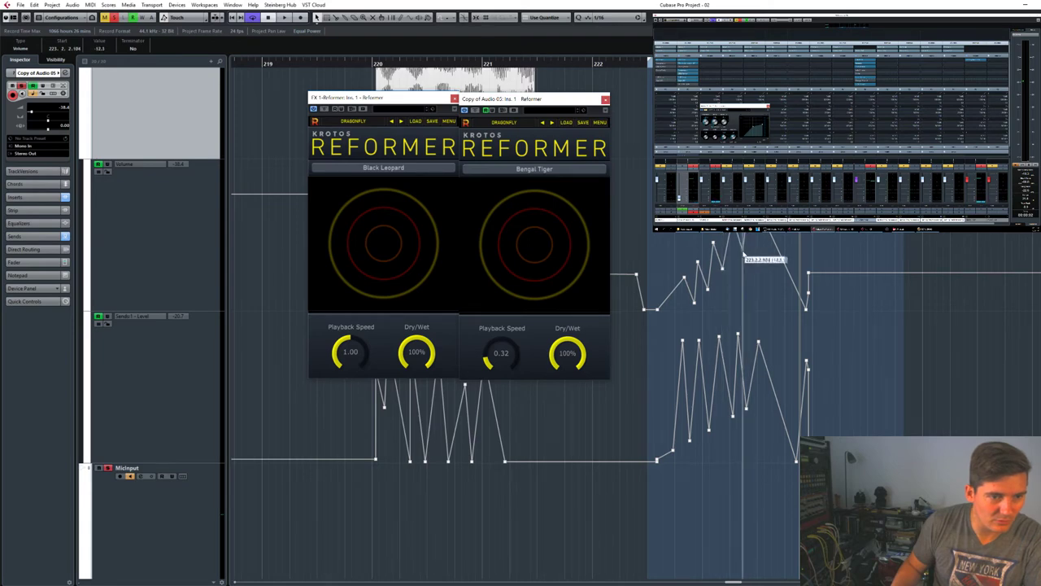
pyautogui.press('space')
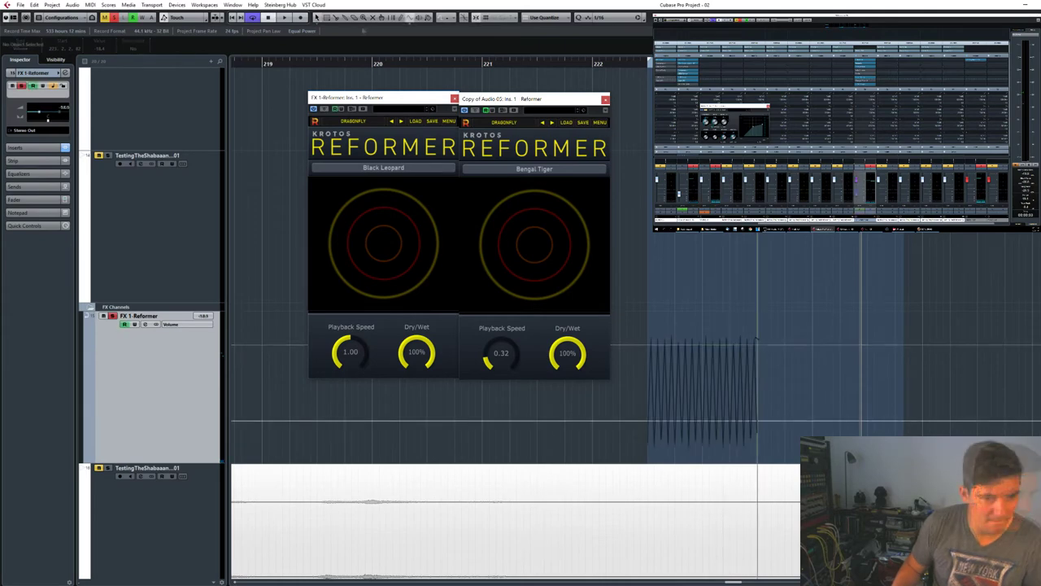
# Taper the FX 1-Reformer's triangle-shaped Volume automation towards the loop's end, reaching -30.6 at about bar 224.4.1, and play it.
pyautogui.press('space')
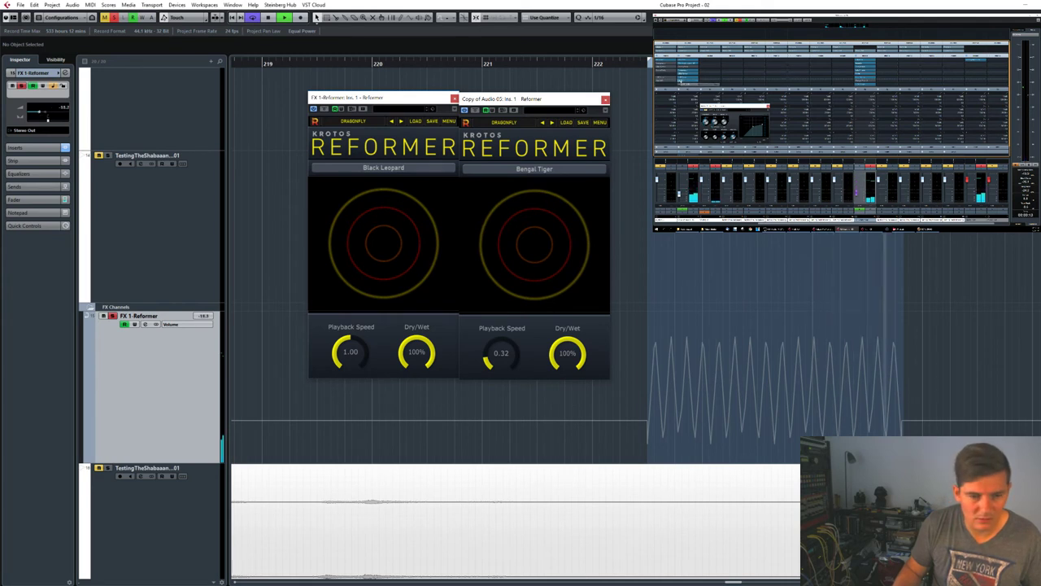
pyautogui.moveTo(939, 376); pyautogui.dragTo(814, 380)
pyautogui.press('space')
pyautogui.click(810, 348)
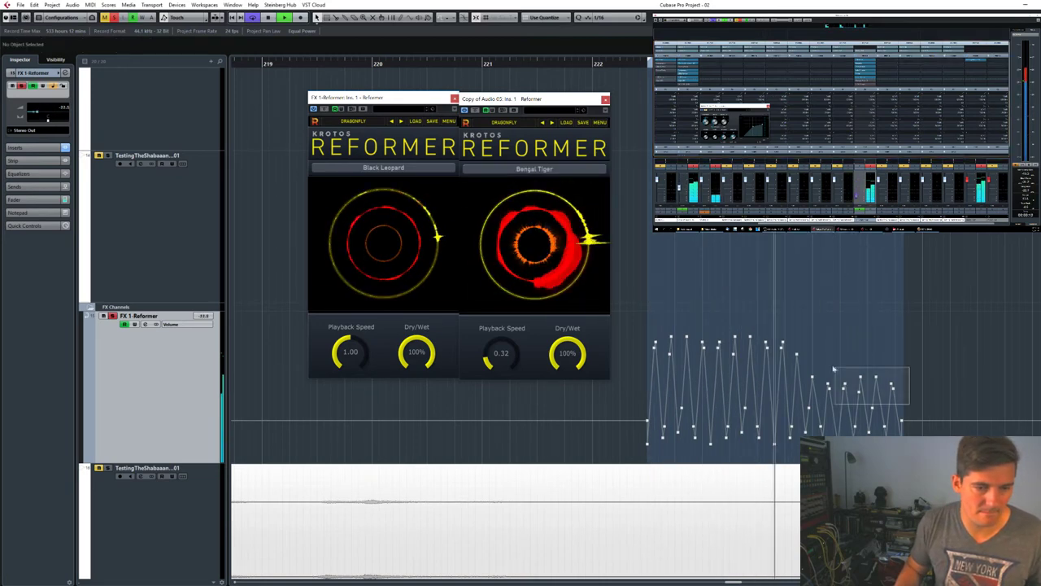
pyautogui.click(930, 395)
pyautogui.moveTo(843, 365); pyautogui.dragTo(892, 433)
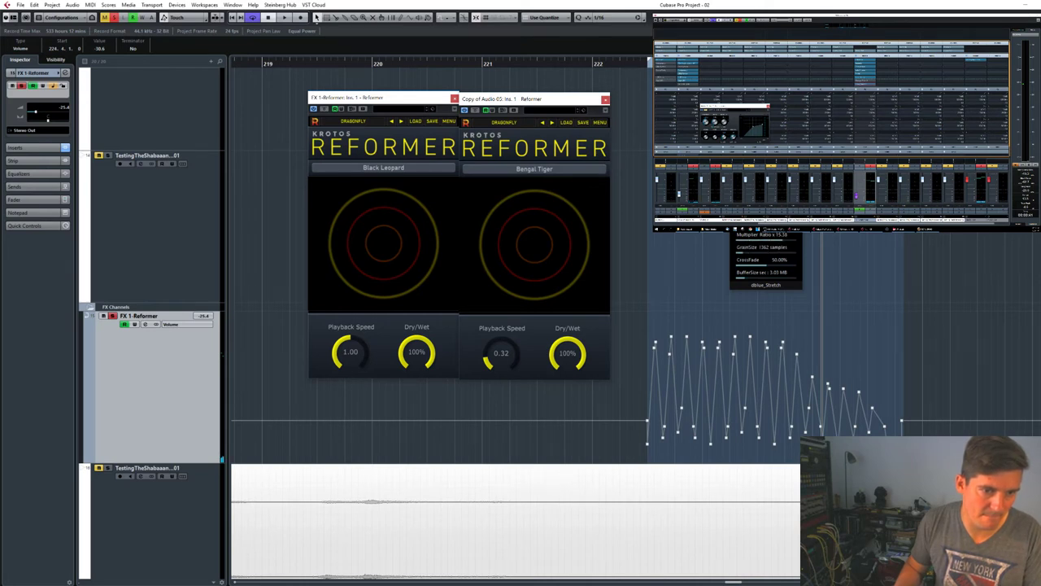
pyautogui.press('space')
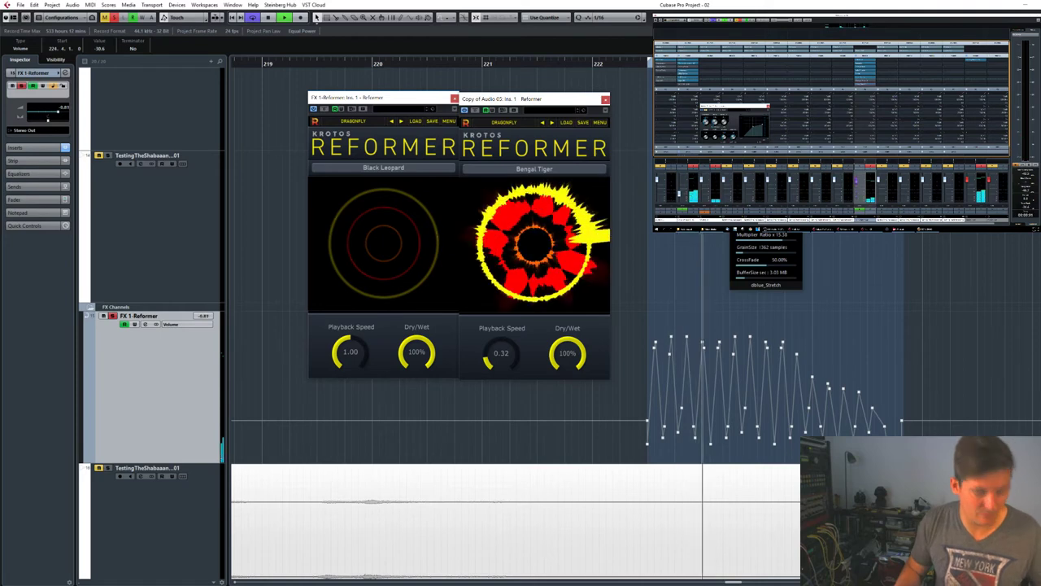
# Ramp the FX 1-Reformer's Volume automation after the tapered peaks up to 3.15 at about bar 227.2.2.
pyautogui.press('g')
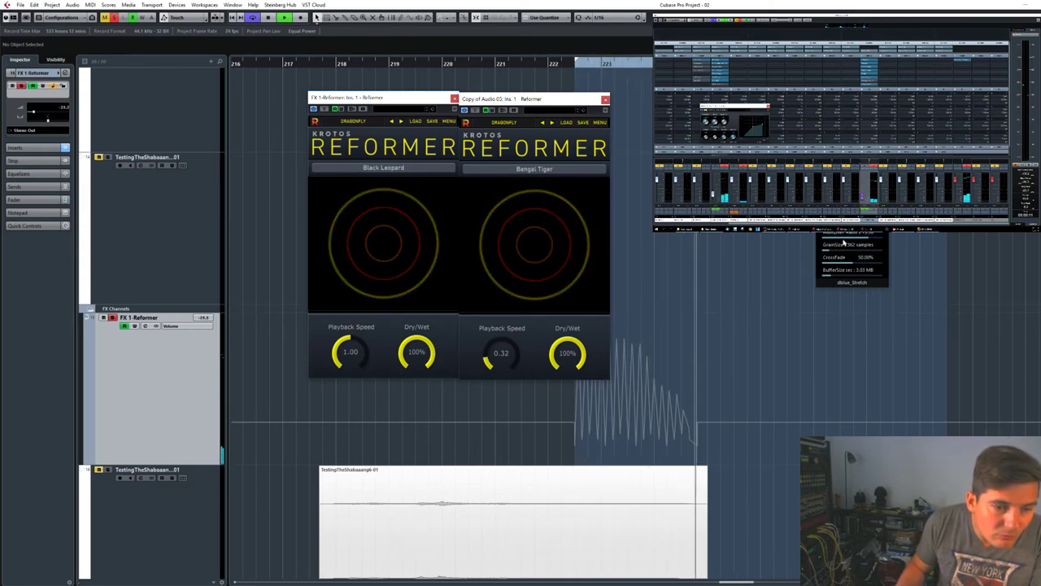
pyautogui.click(781, 379)
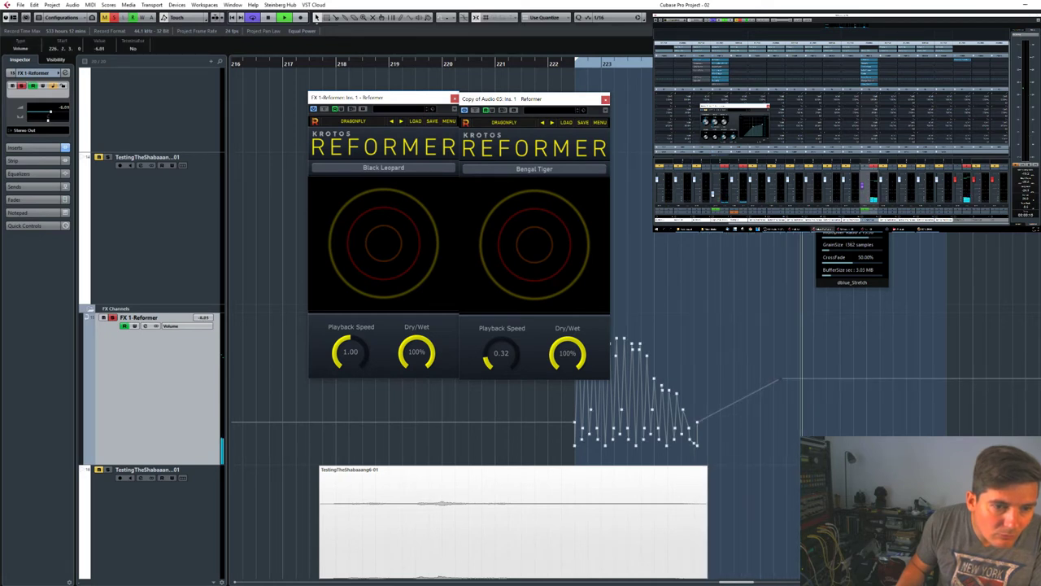
pyautogui.moveTo(781, 379); pyautogui.dragTo(832, 335)
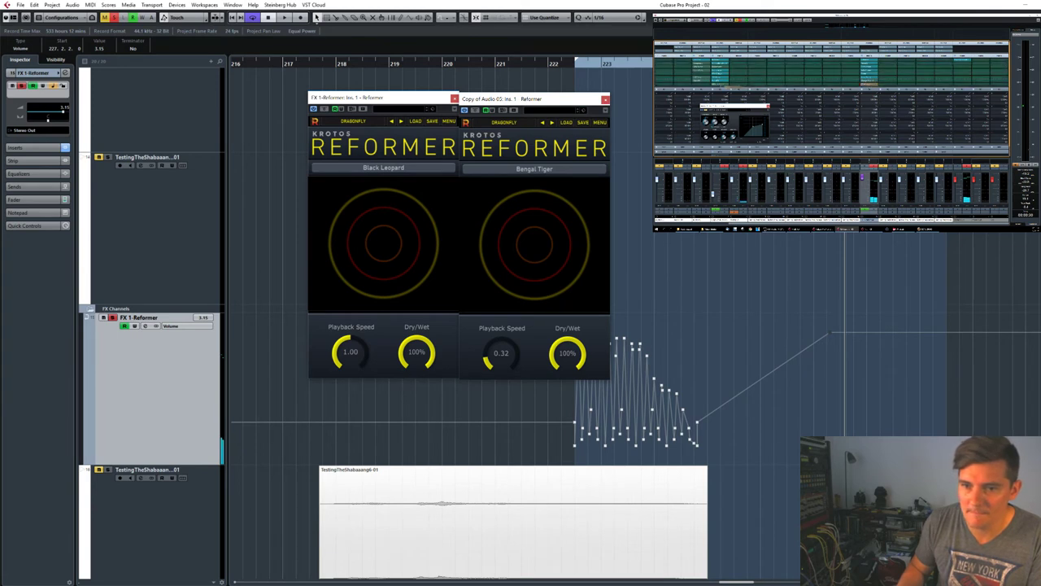
# Load dblue_Stretch into a free mixer insert slot and play the looped section through it.
pyautogui.click(726, 84)
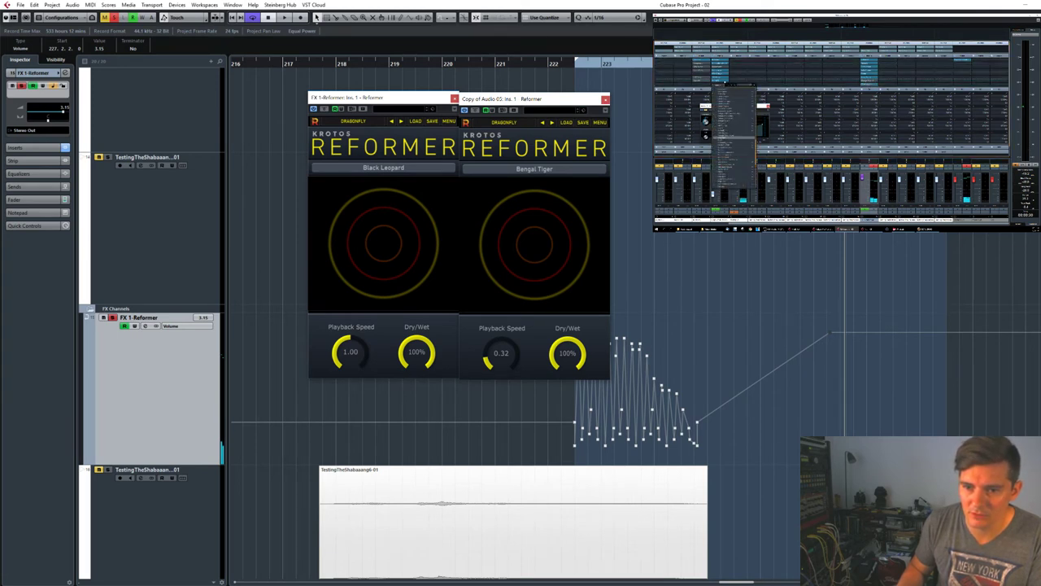
pyautogui.click(724, 122)
pyautogui.click(719, 84)
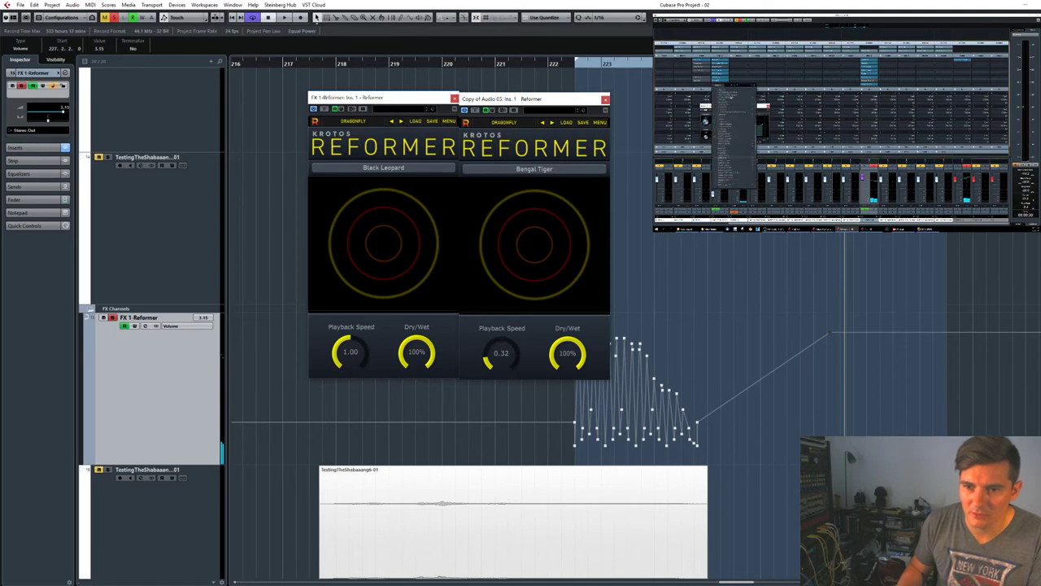
pyautogui.click(719, 122)
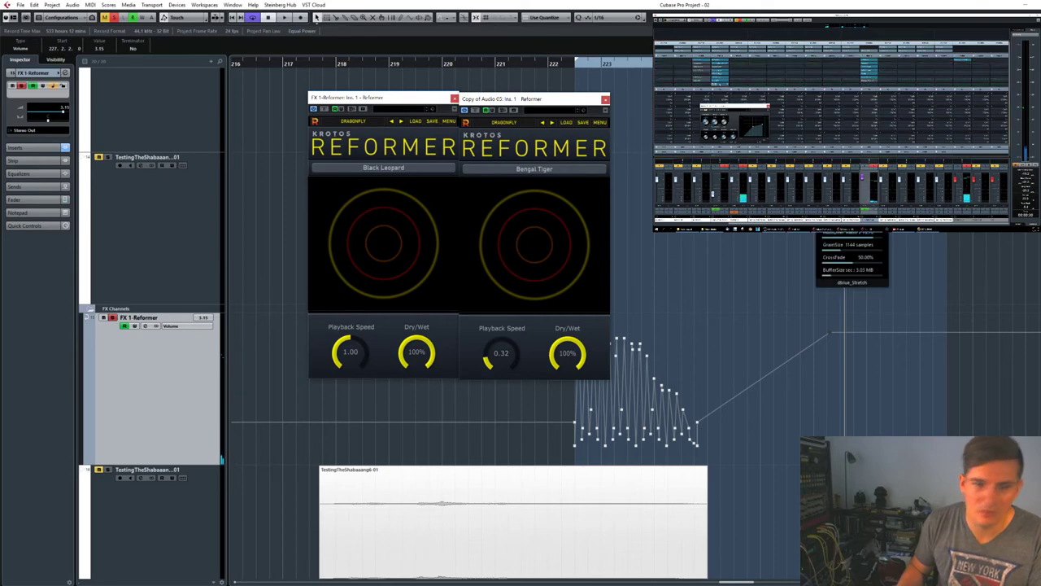
pyautogui.press('space')
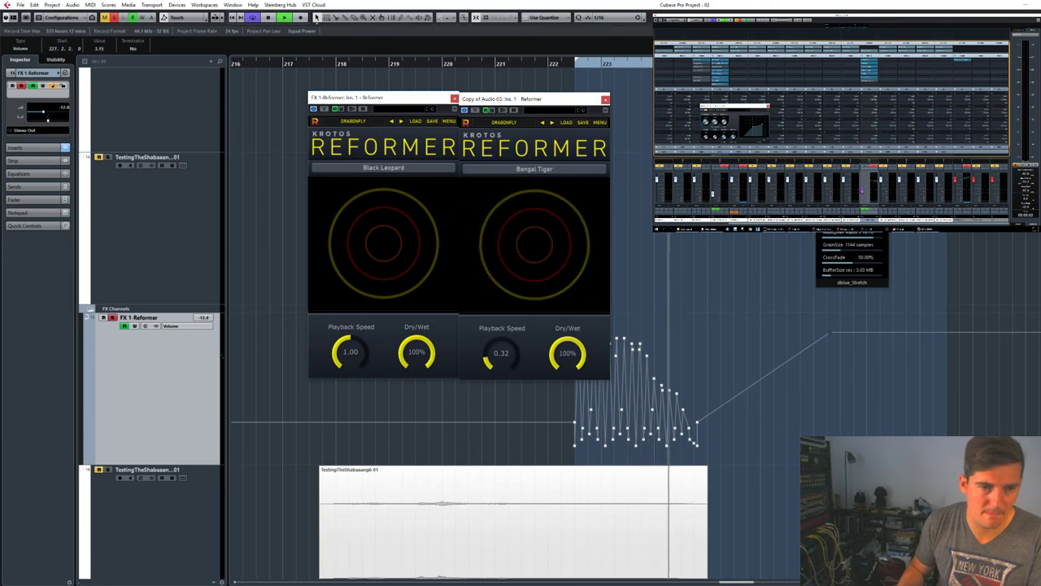
pyautogui.press('space')
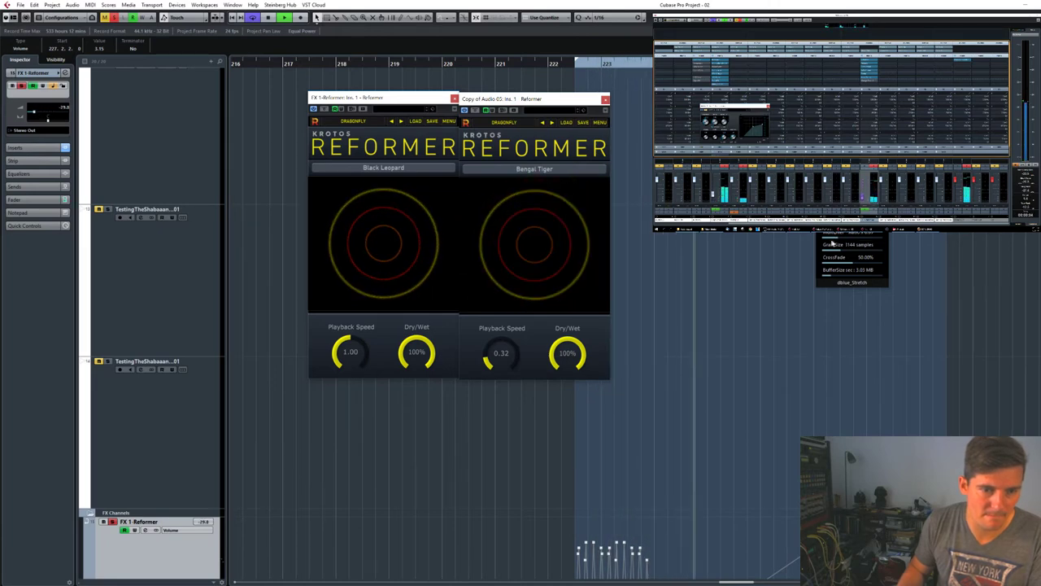
# Set dblue_Stretch's GrainSize to 128 samples and BufferSize to 11.78 MB, and close both Reformer windows.
pyautogui.click(864, 252)
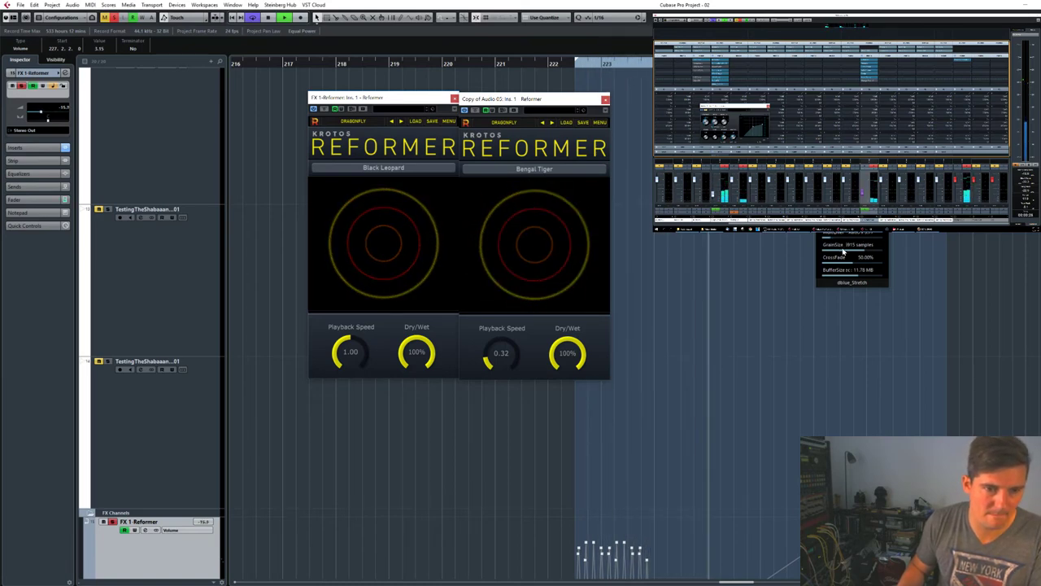
pyautogui.moveTo(847, 241); pyautogui.dragTo(821, 254)
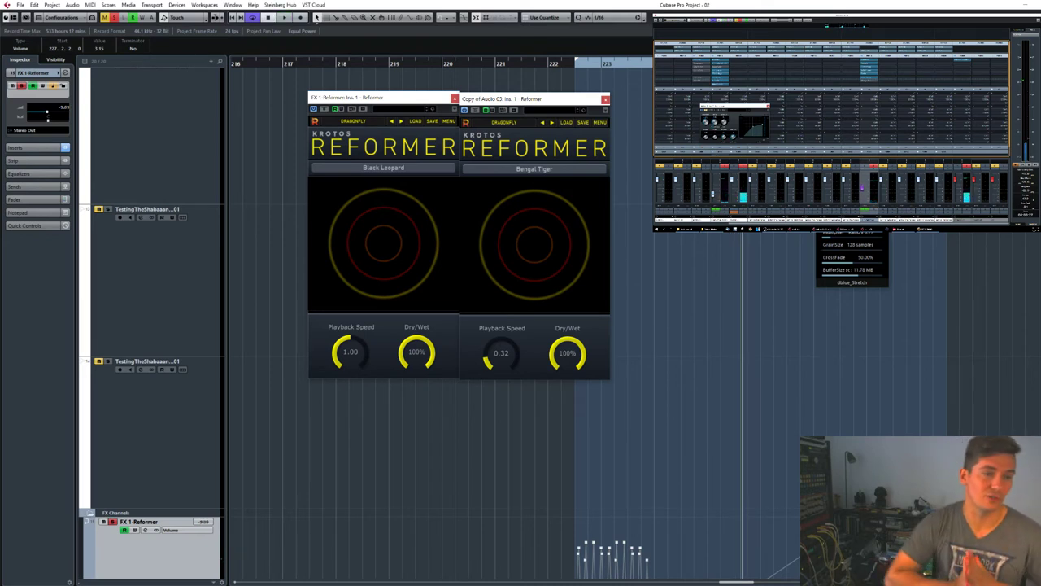
pyautogui.click(605, 100)
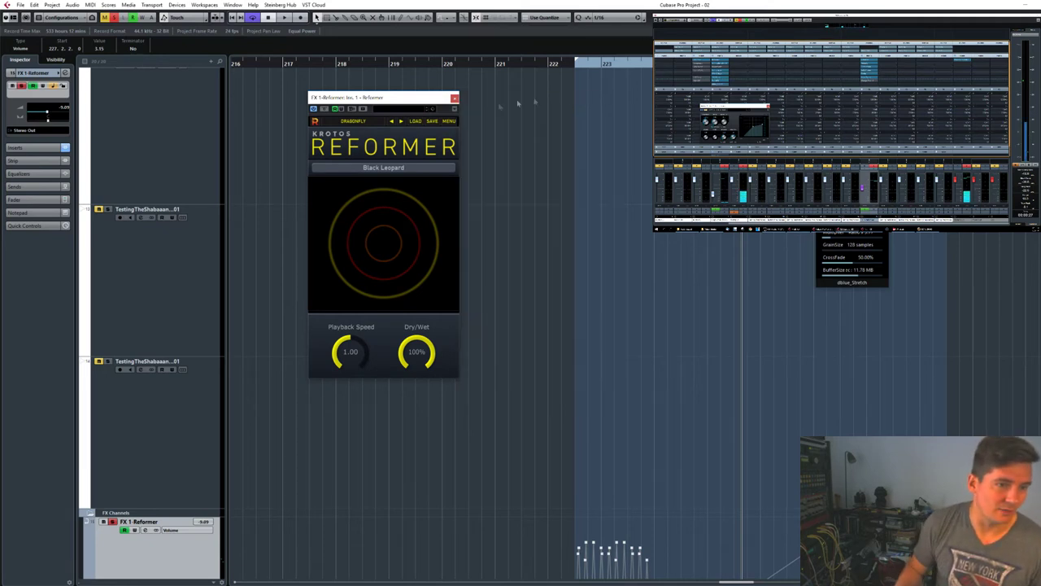
pyautogui.click(454, 99)
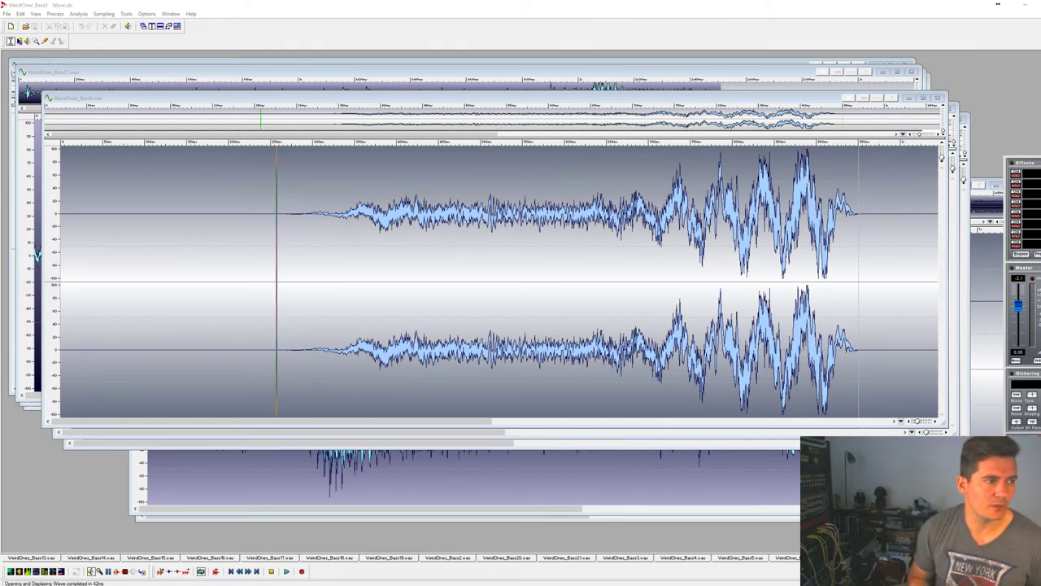
# Switch to WaveLab and audition the front WeirdOnes bass file, examining the middle of its waveform up close.
pyautogui.press('space')
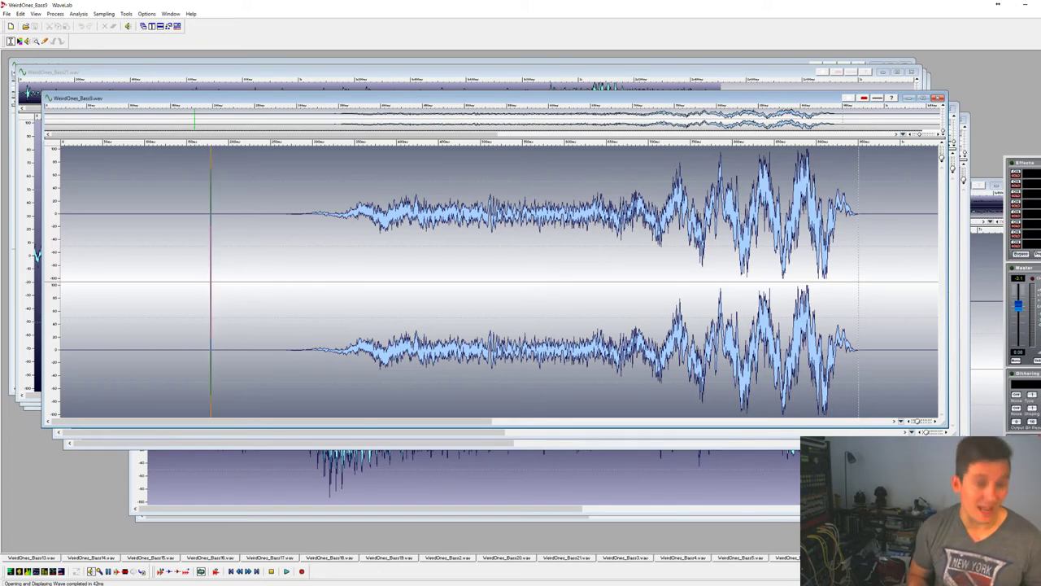
pyautogui.click(398, 244)
pyautogui.scroll(5, 558, 265)
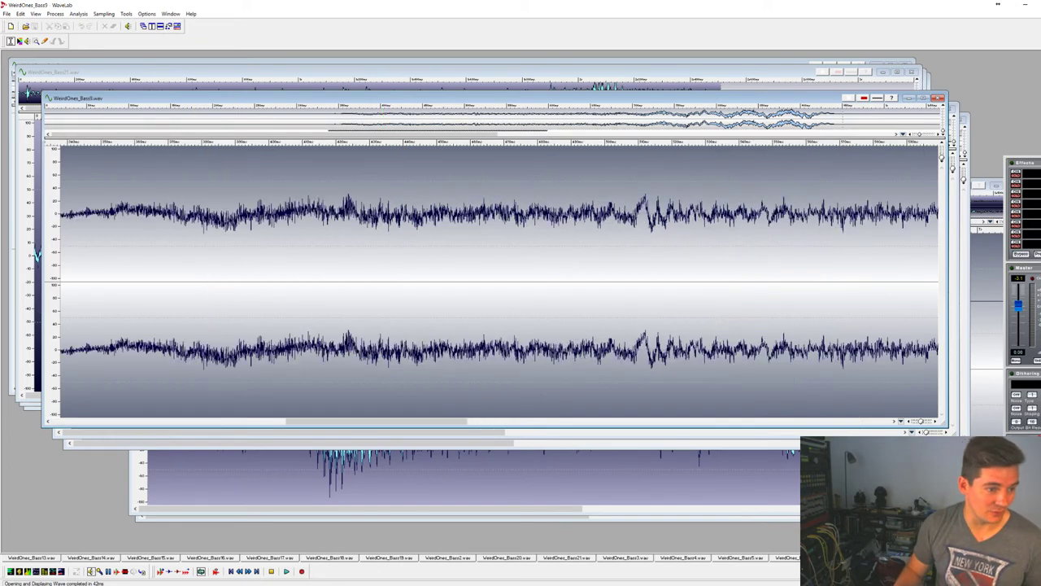
pyautogui.moveTo(535, 244); pyautogui.dragTo(657, 244)
pyautogui.click(509, 244)
pyautogui.press('space')
pyautogui.scroll(-5, 500, 281)
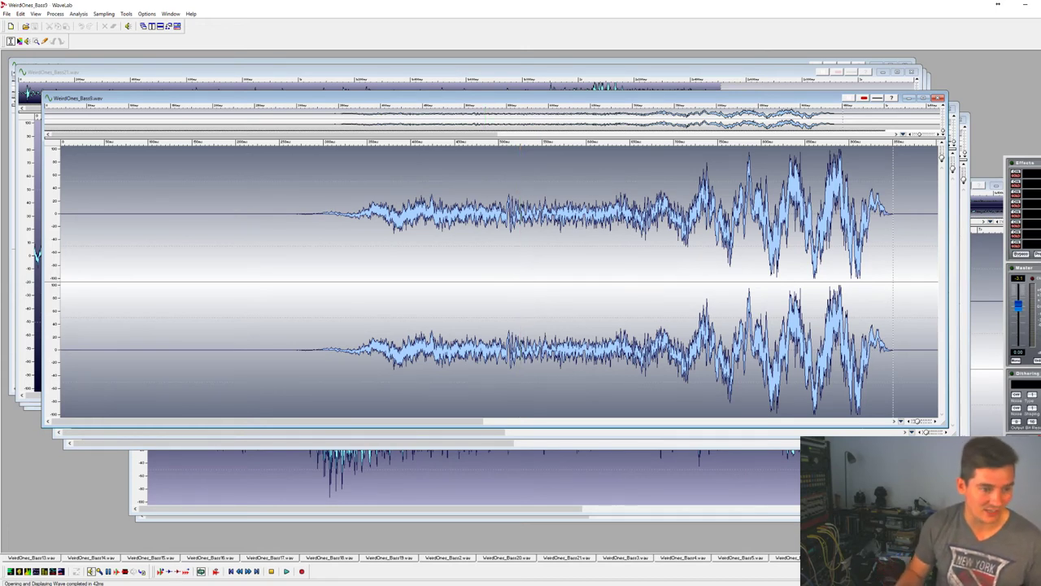
# Examine a very short slice in the middle of the bass waveform, and select the whole file.
pyautogui.click(470, 312)
pyautogui.scroll(4, 586, 312)
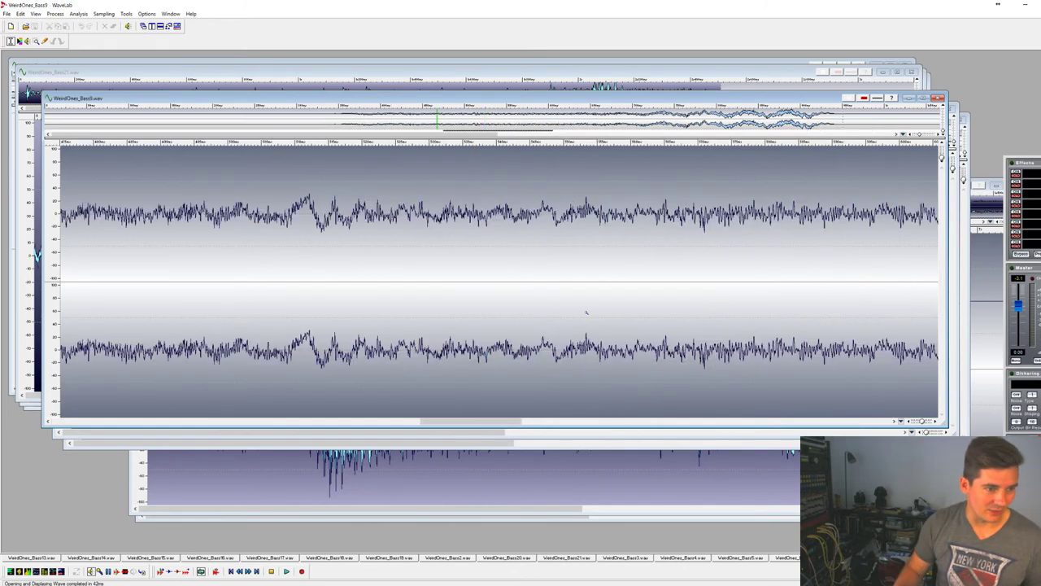
pyautogui.moveTo(481, 312); pyautogui.dragTo(494, 312)
pyautogui.scroll(2, 488, 313)
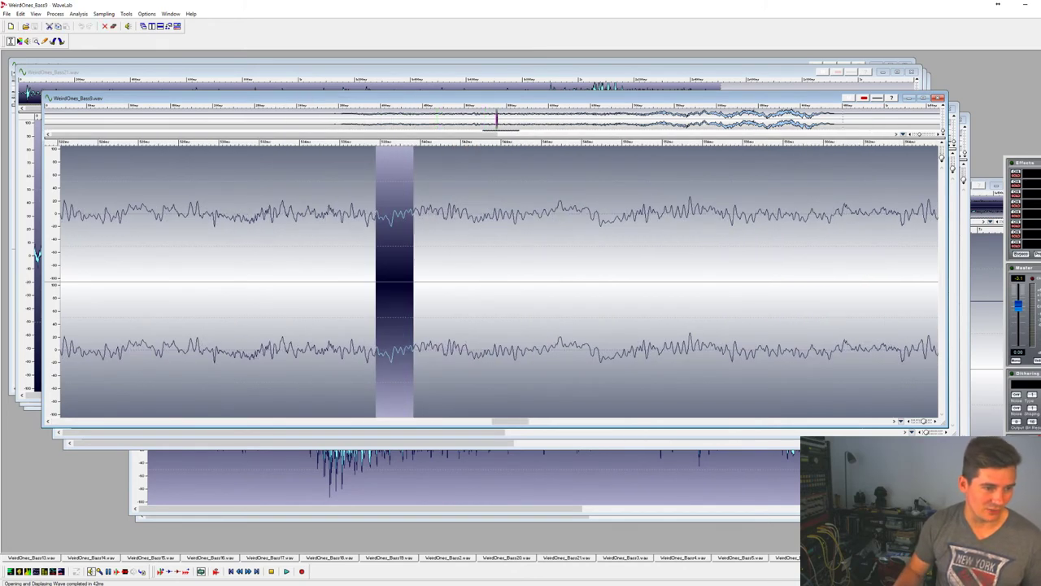
pyautogui.click(575, 312)
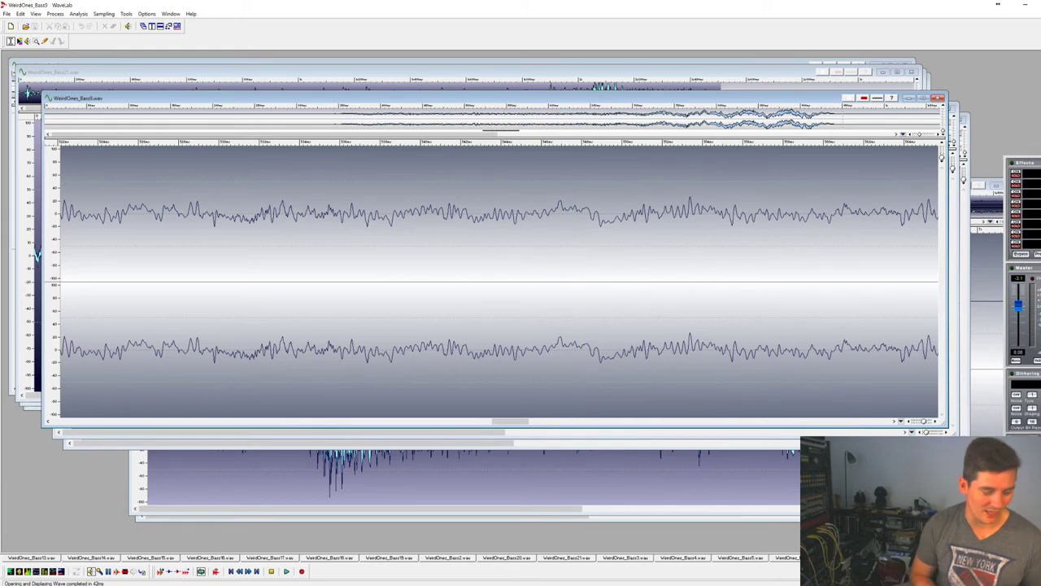
pyautogui.hotkey('ctrl', 'a')
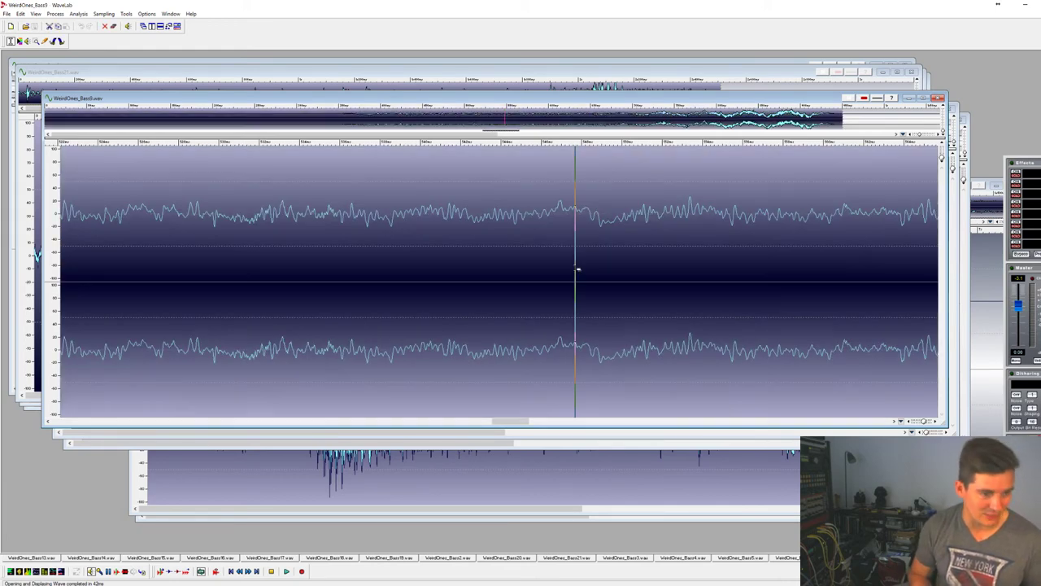
pyautogui.hotkey('ctrl', 'Down')
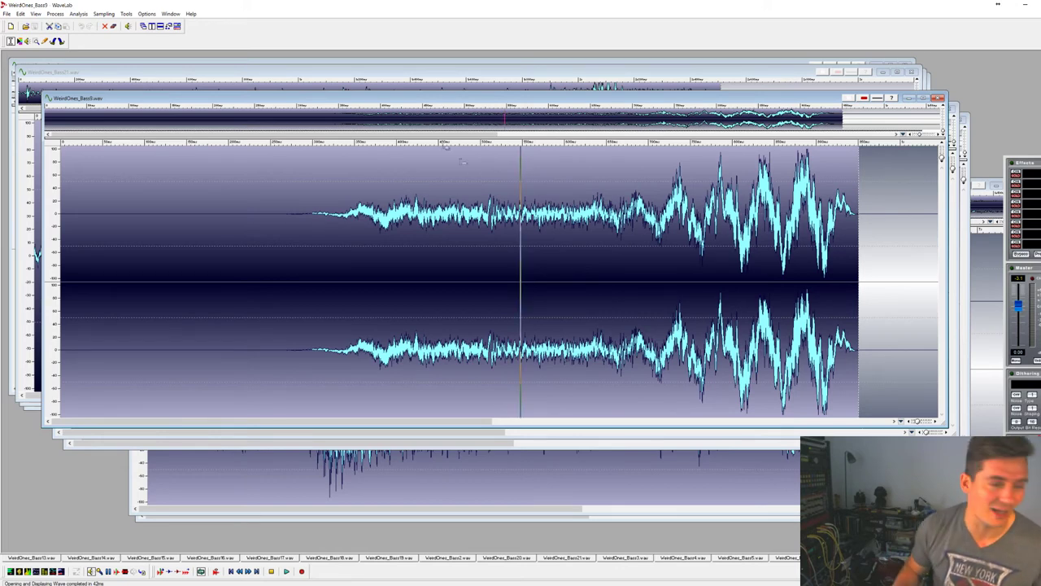
# Clear the selection, check cursor positions around the waveform's quiet start, and select the entire bass waveform again.
pyautogui.click(225, 232)
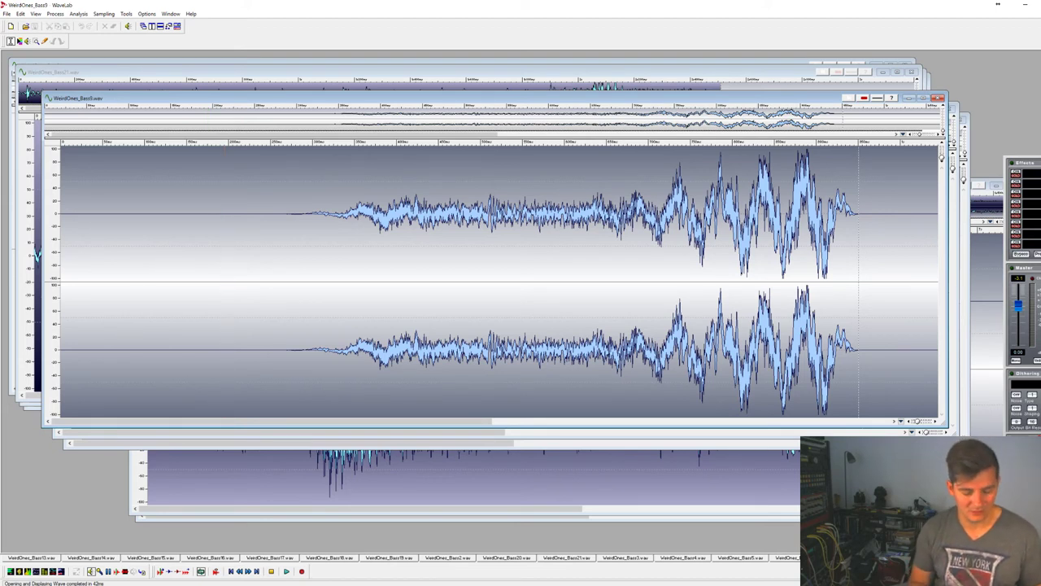
pyautogui.click(361, 276)
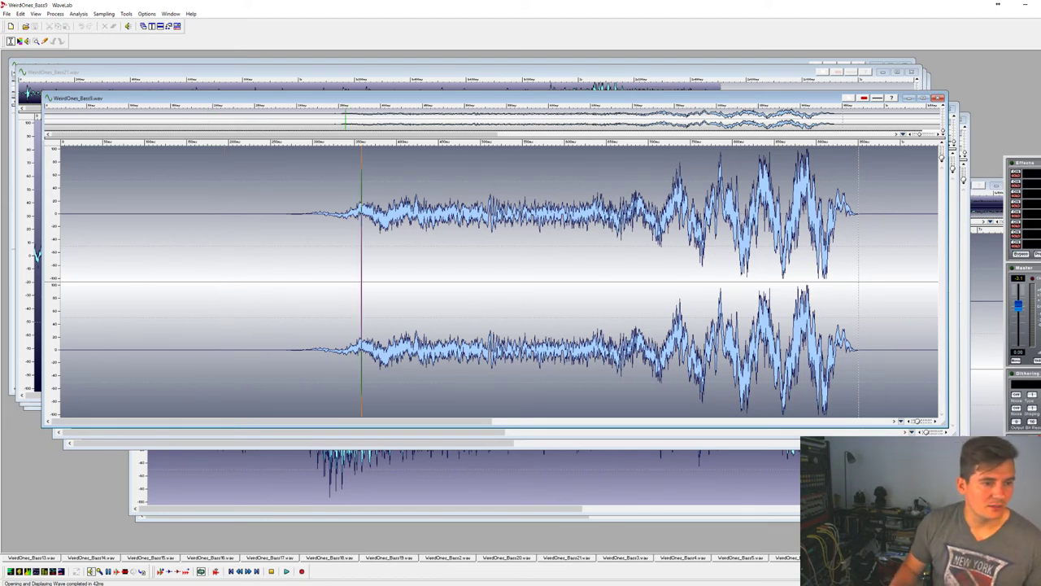
pyautogui.click(304, 244)
pyautogui.doubleClick(304, 244)
pyautogui.click(269, 244)
pyautogui.click(186, 244)
pyautogui.doubleClick(186, 232)
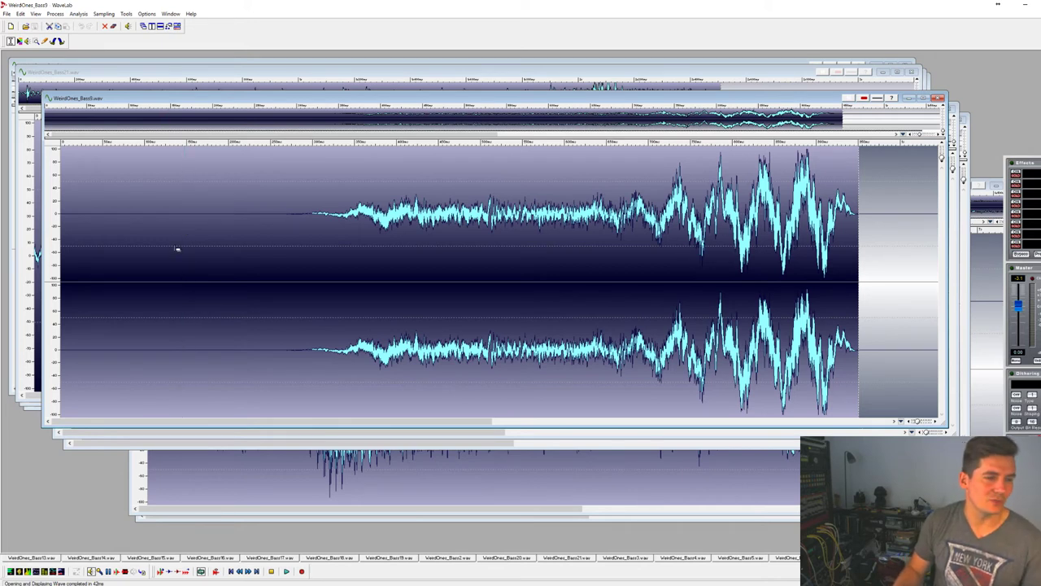
# Place the cursor in WeirdOnes_Bass9's quiet start and clear the whole-file selection.
pyautogui.click(210, 218)
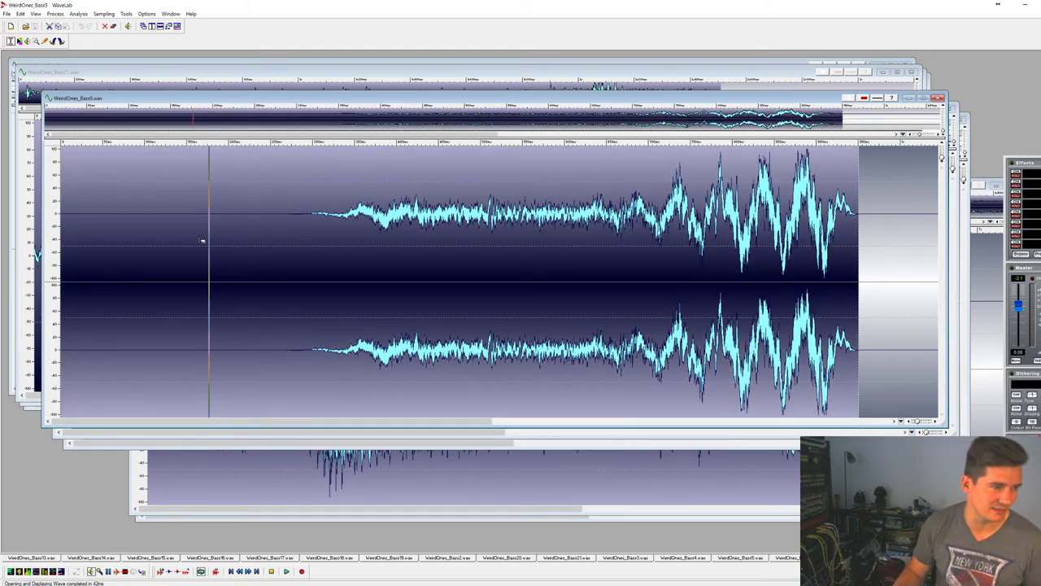
pyautogui.doubleClick(171, 240)
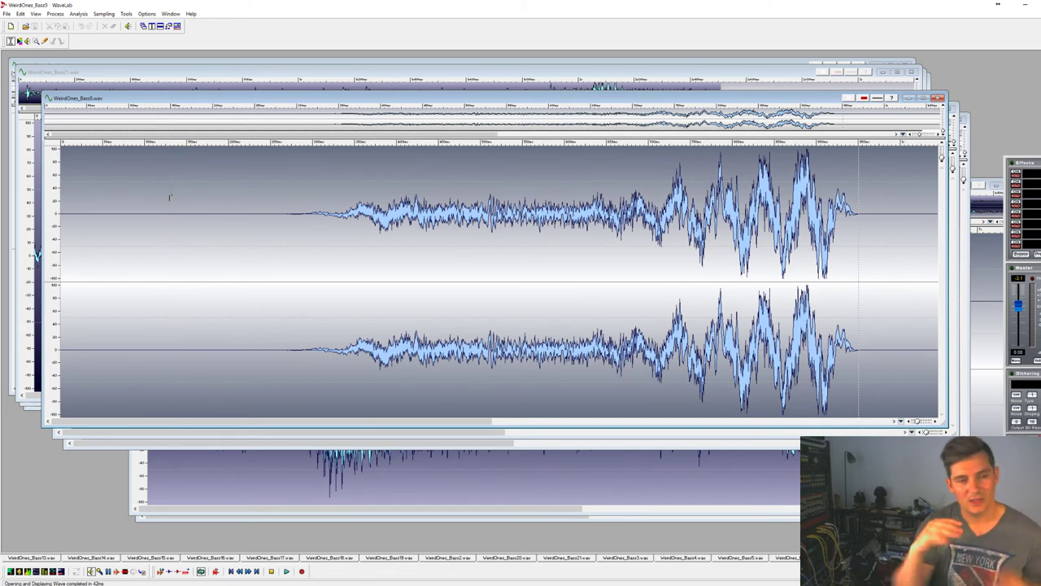
pyautogui.press('Home')
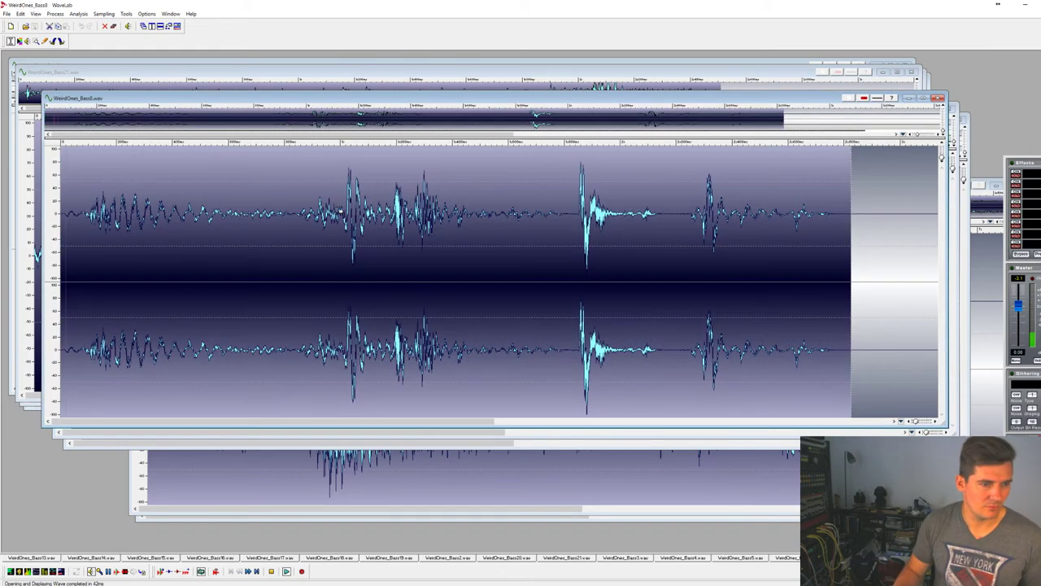
# Audition WeirdOnes_Bass8, Bass7, Bass6 and Bass5 in turn, closing each file before playing the next.
pyautogui.press('space')
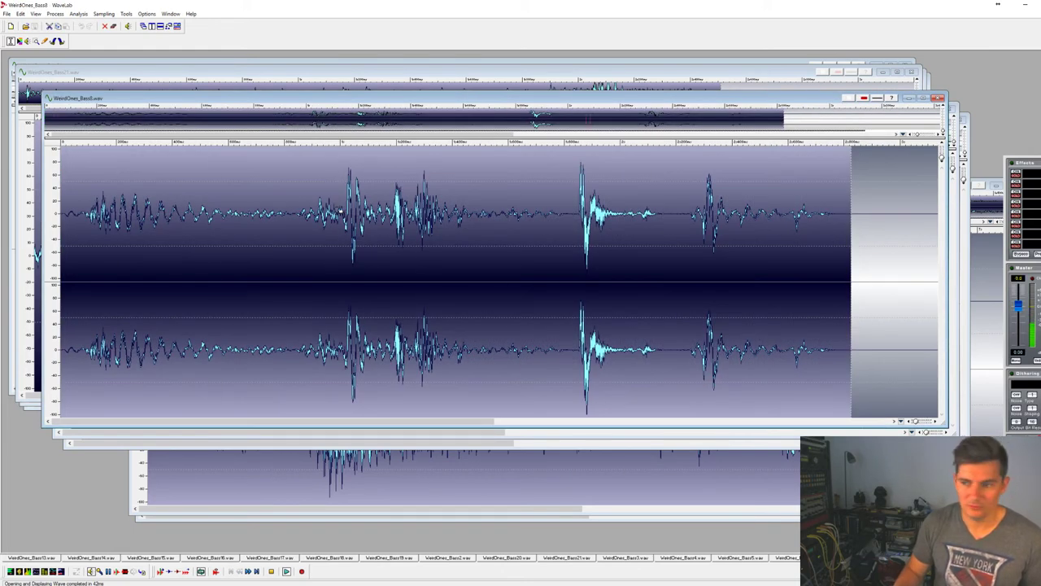
pyautogui.hotkey('ctrl', 'Tab')
pyautogui.press('space')
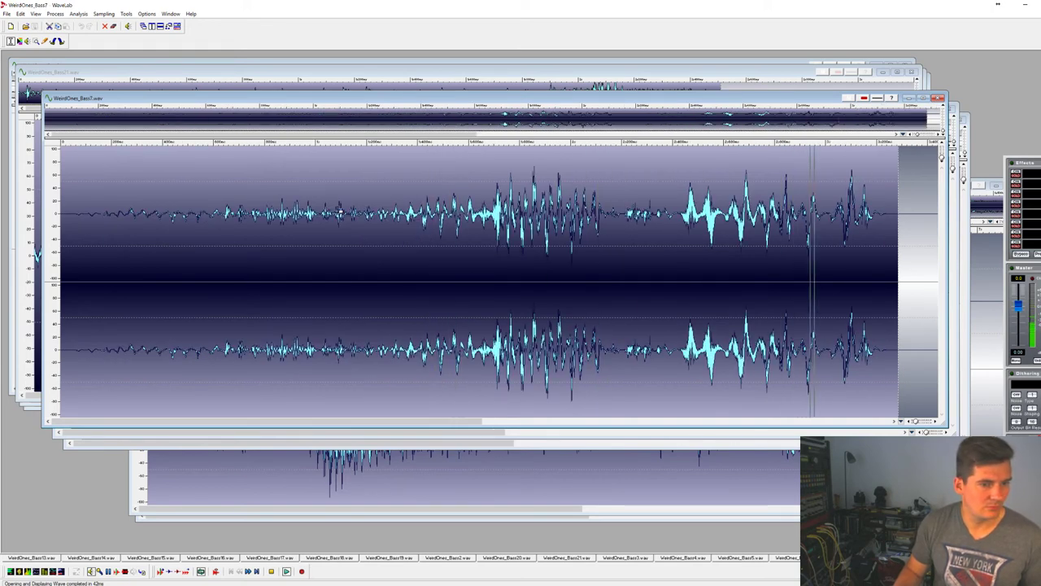
pyautogui.hotkey('ctrl', 'Tab')
pyautogui.press('space')
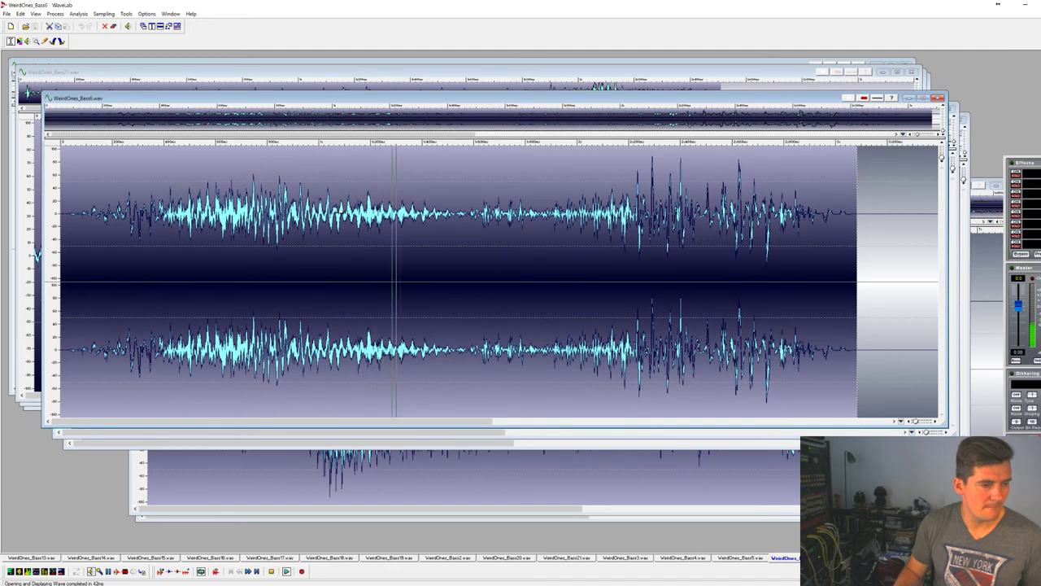
pyautogui.hotkey('ctrl', 'Tab')
pyautogui.press('space')
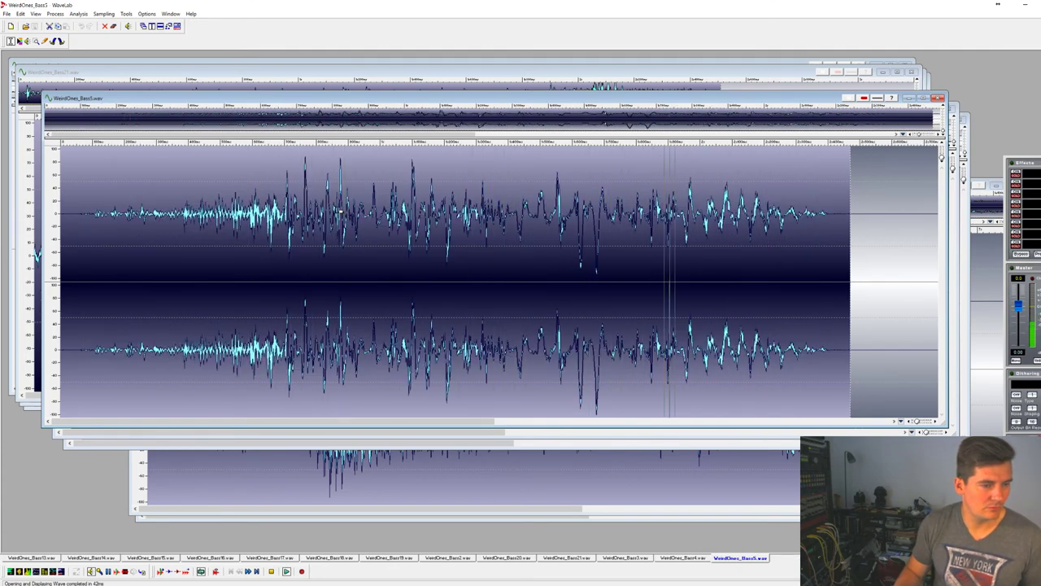
# Close WeirdOnes_Bass5 and audition Bass4, Bass3, Bass21 and Bass20, closing each file before moving on.
pyautogui.hotkey('ctrl', 'Tab')
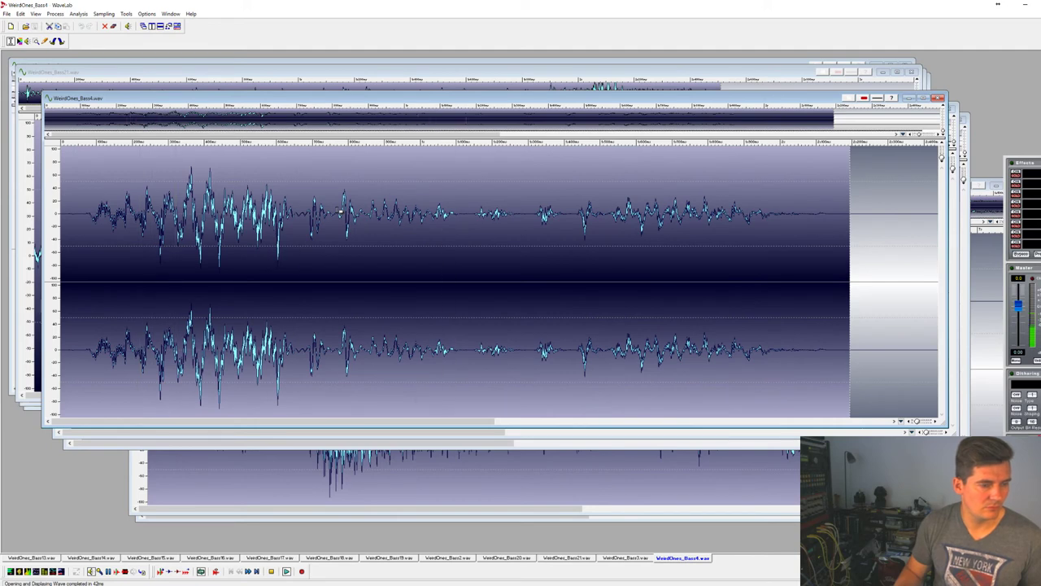
pyautogui.hotkey('ctrl', 'Tab')
pyautogui.press('space')
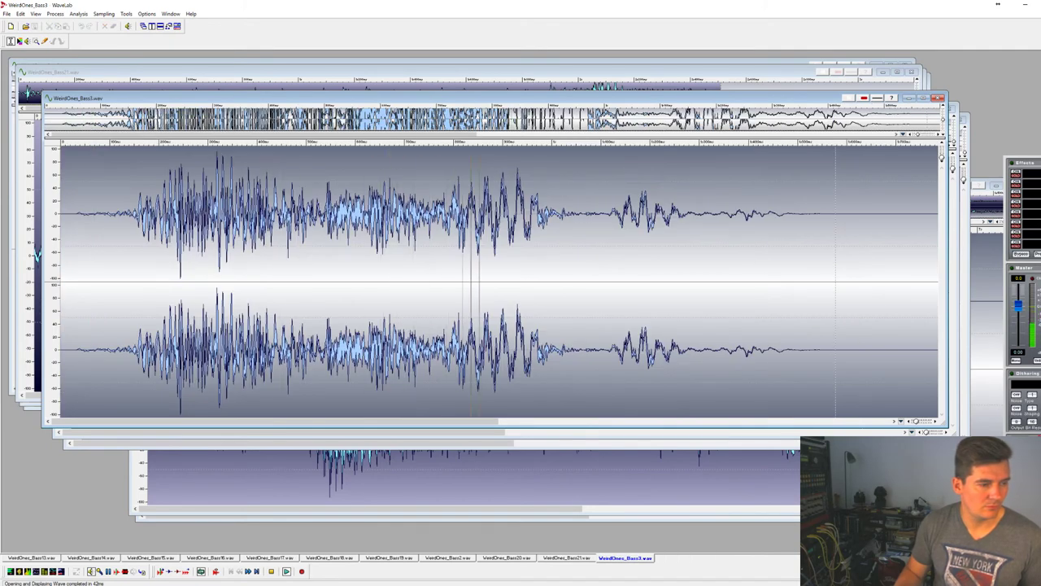
pyautogui.hotkey('ctrl', 'Tab')
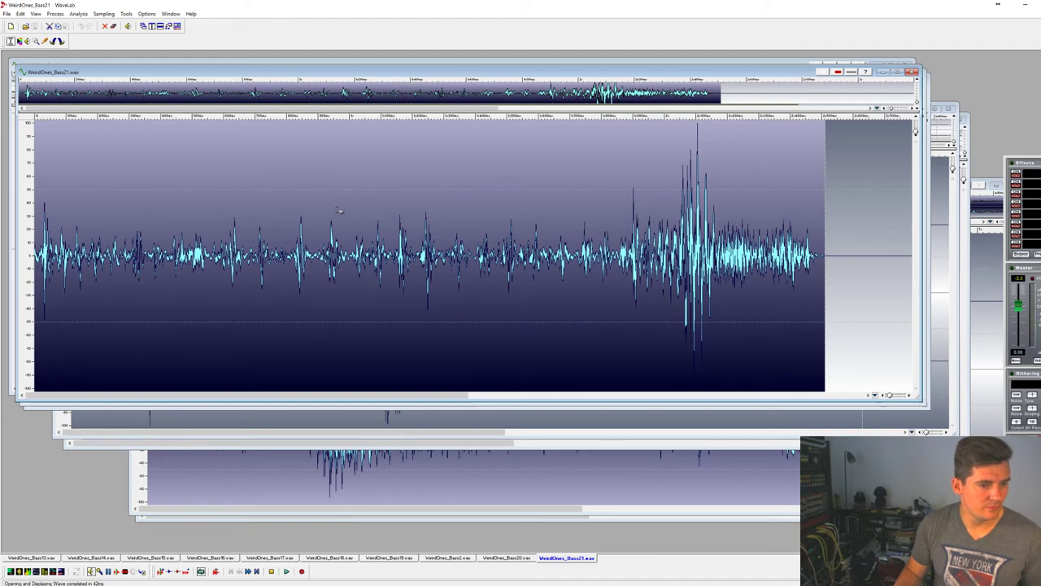
pyautogui.hotkey('ctrl', 'Tab')
pyautogui.press('space')
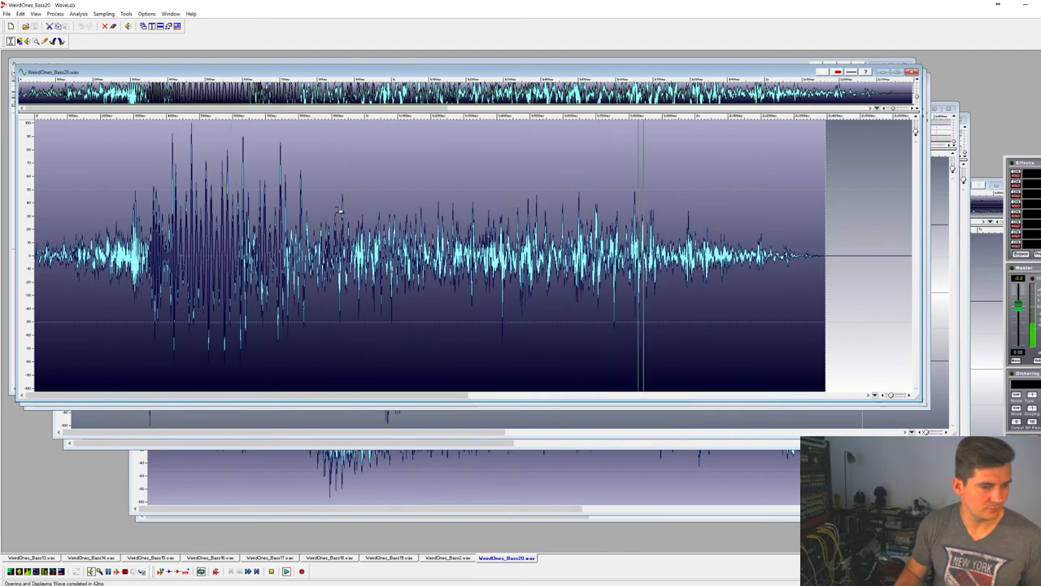
# Close WeirdOnes_Bass20 and go through Bass2, Bass19, Bass18 and Bass17, closing each one after auditioning it.
pyautogui.hotkey('ctrl', 'w')
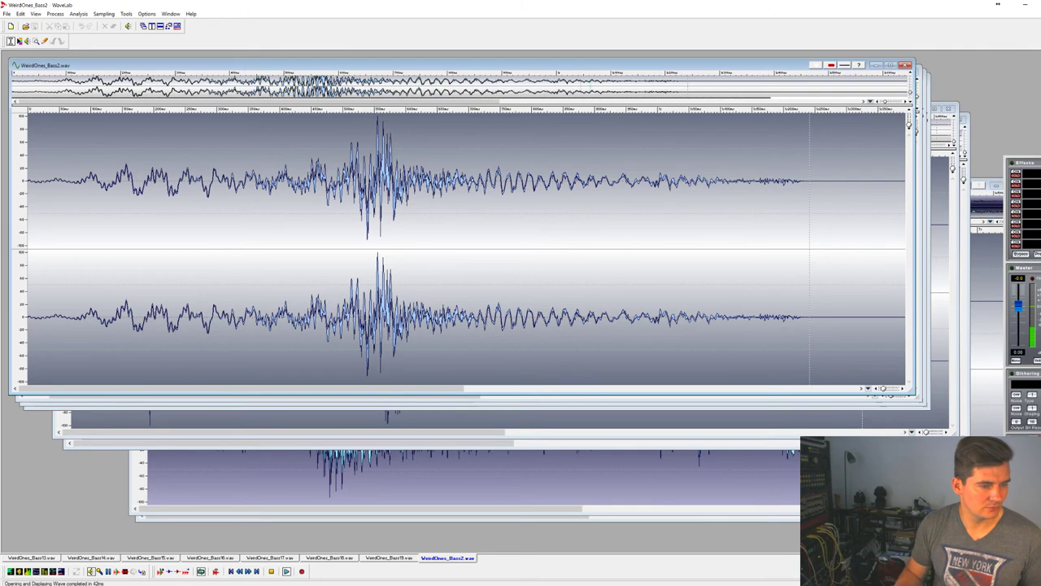
pyautogui.hotkey('ctrl', 'w')
pyautogui.press('space')
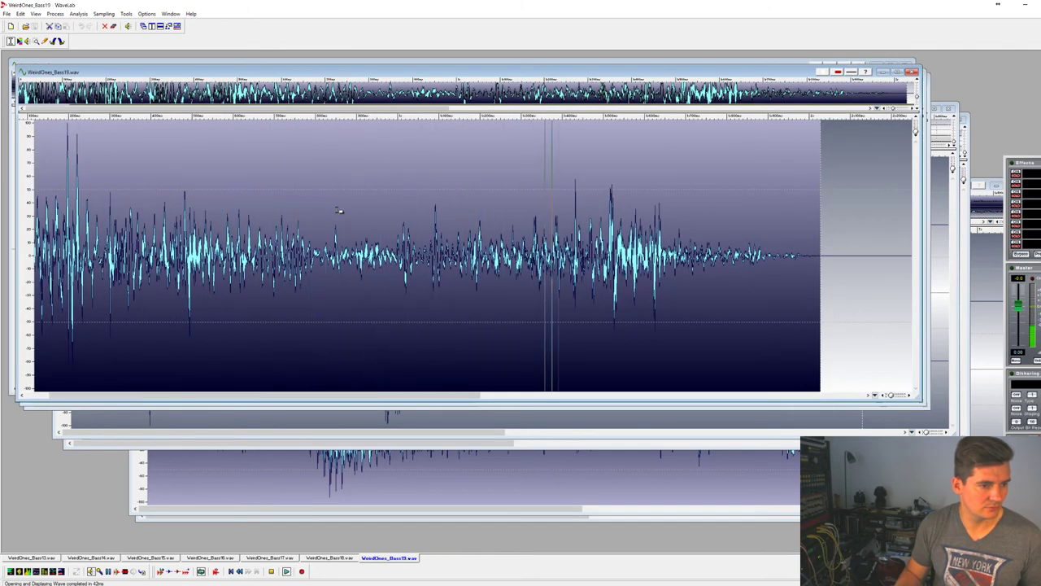
pyautogui.hotkey('ctrl', 'w')
pyautogui.press('space')
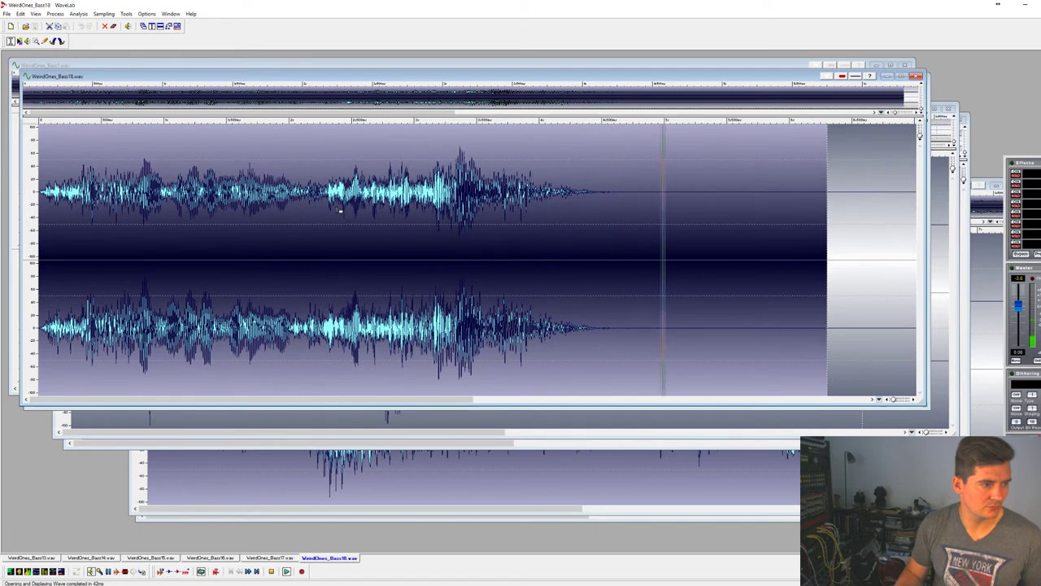
pyautogui.hotkey('ctrl', 'w')
pyautogui.press('space')
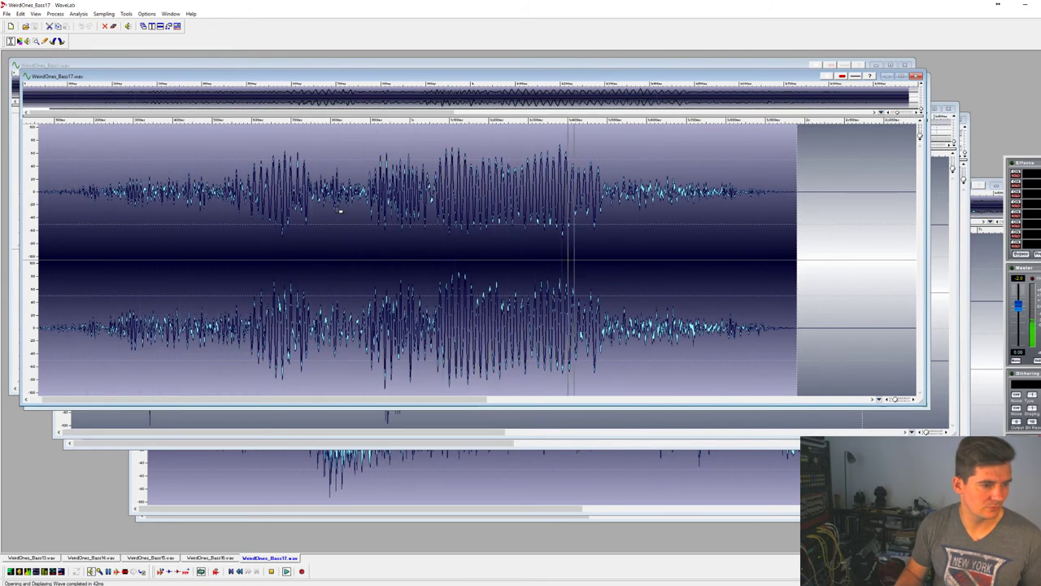
# Close WeirdOnes_Bass17 and audition Bass16, Bass15 and Bass14, closing each file before the next.
pyautogui.hotkey('ctrl', 'w')
pyautogui.press('space')
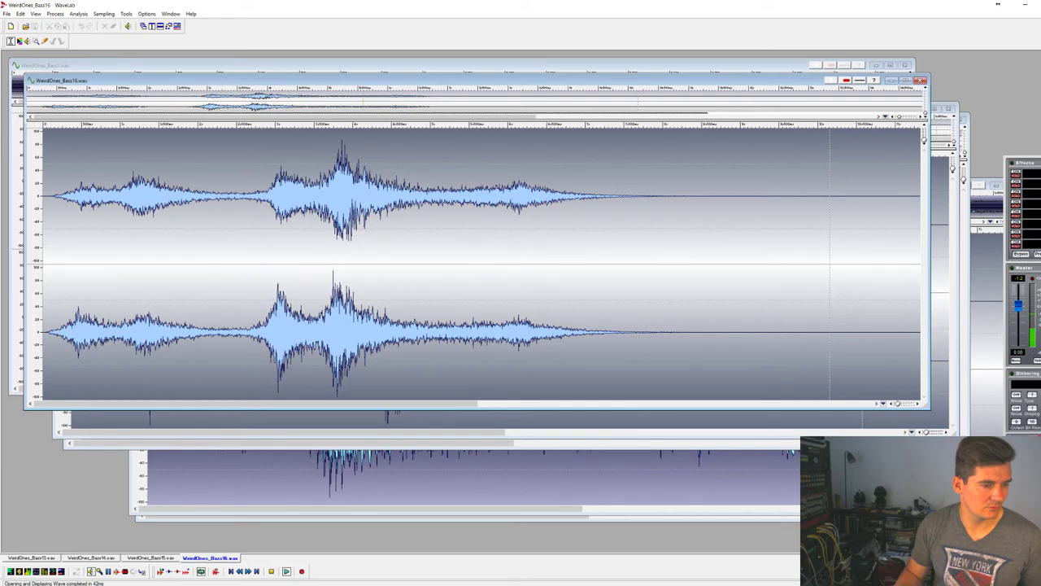
pyautogui.hotkey('ctrl', 'w')
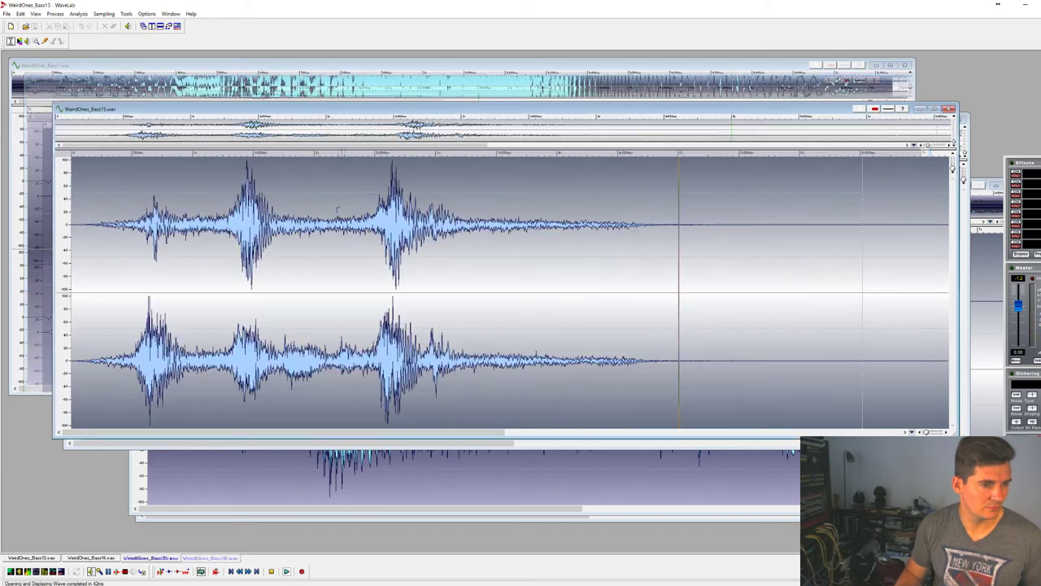
pyautogui.press('space')
pyautogui.press('space')
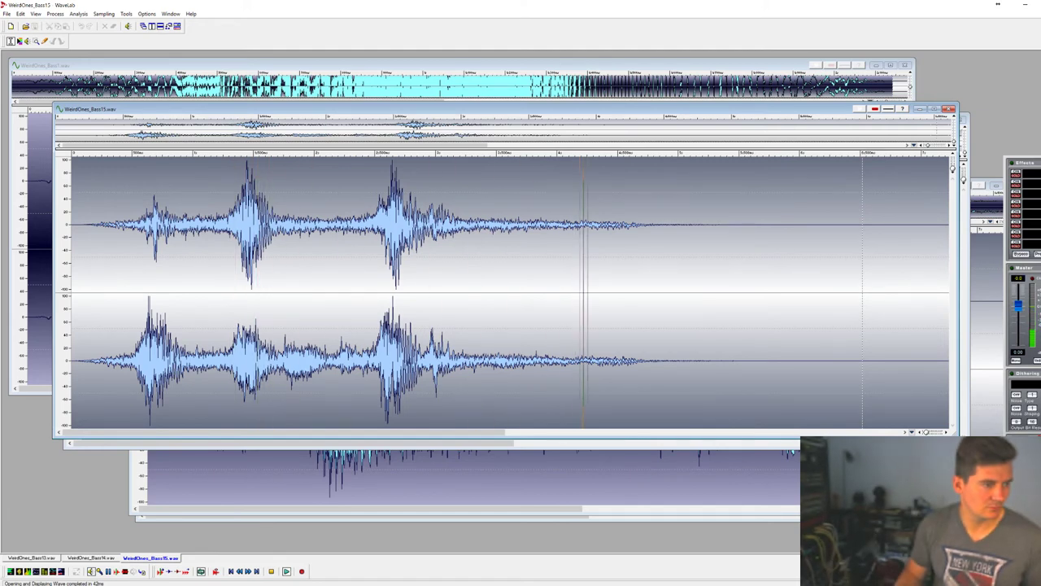
pyautogui.hotkey('ctrl', 'w')
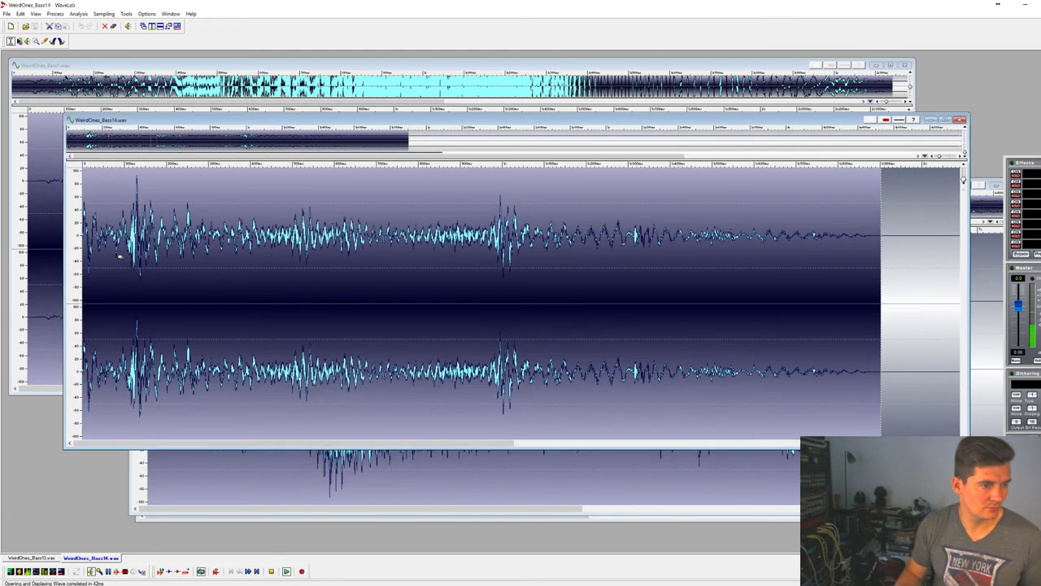
# Close WeirdOnes_Bass14 and audition Bass13, Bass12 and Bass11 one after another, closing each finished file.
pyautogui.hotkey('ctrl', 'w')
pyautogui.press('space')
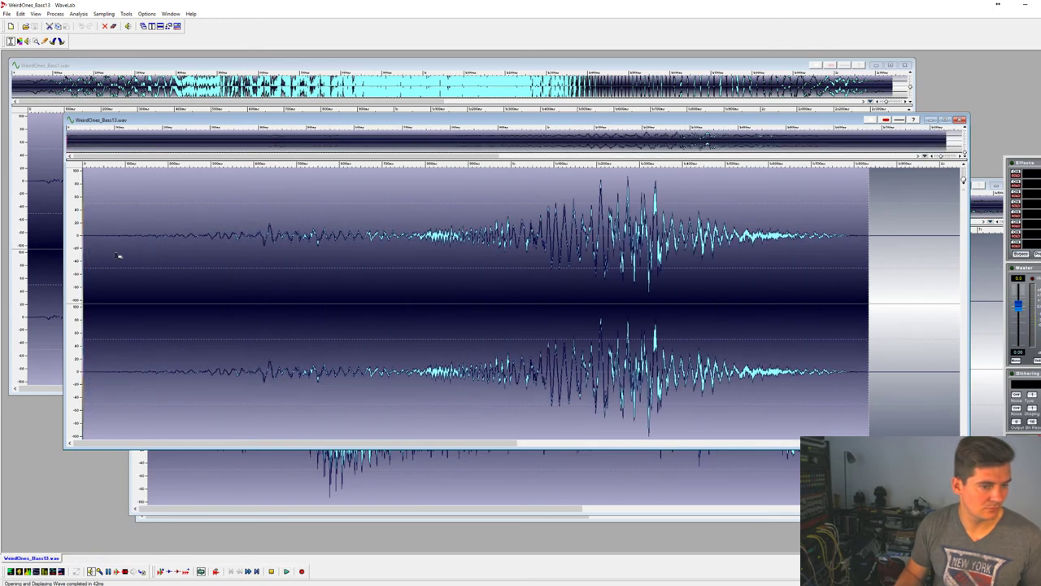
pyautogui.hotkey('ctrl', 'w')
pyautogui.press('space')
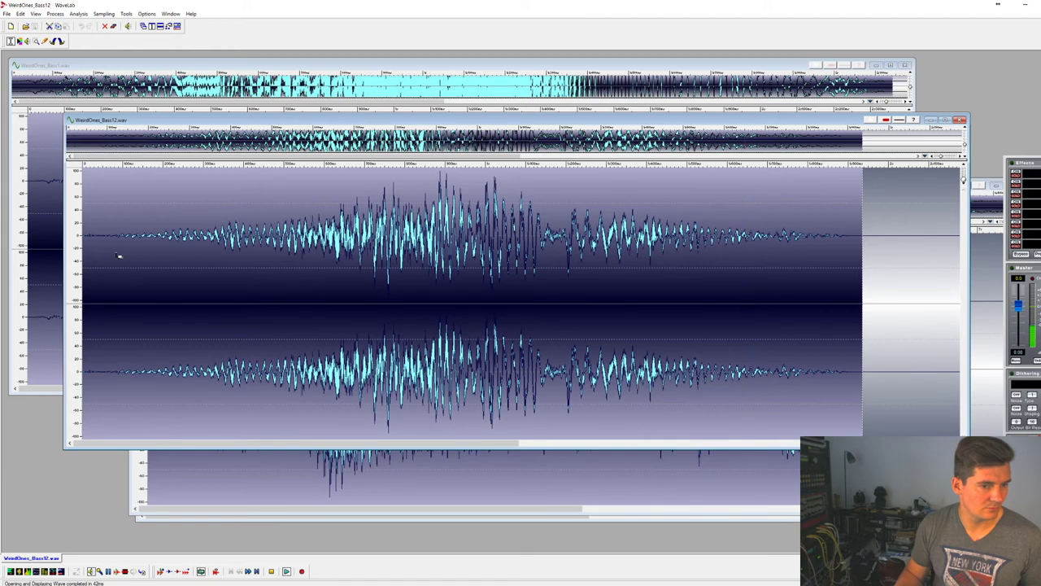
pyautogui.hotkey('ctrl', 'w')
pyautogui.press('space')
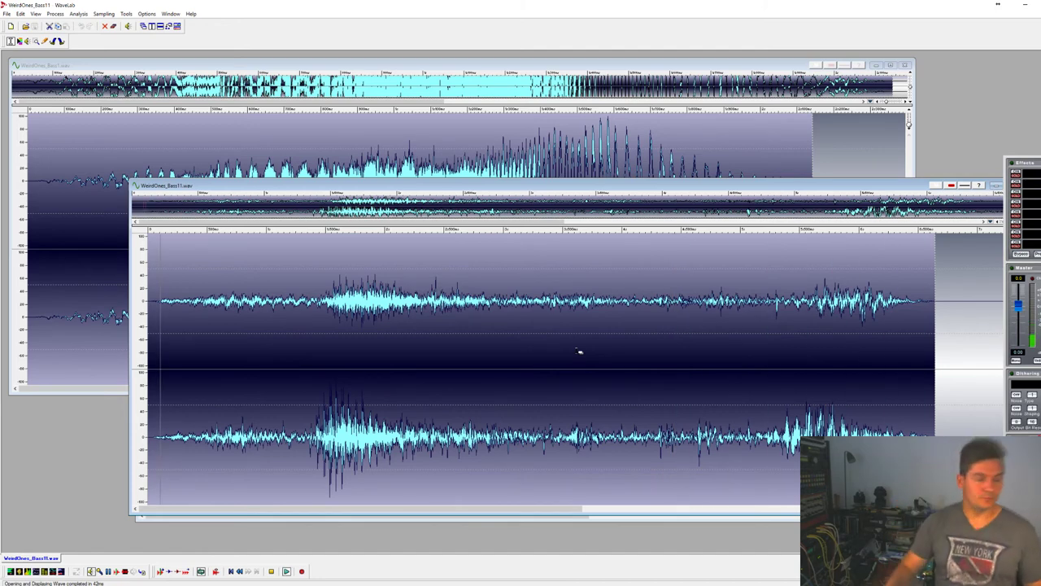
# Close WeirdOnes_Bass11, audition Bass10, and close it to play the remaining file, WeirdOnes_Bass1.
pyautogui.hotkey('ctrl', 'Tab')
pyautogui.press('space')
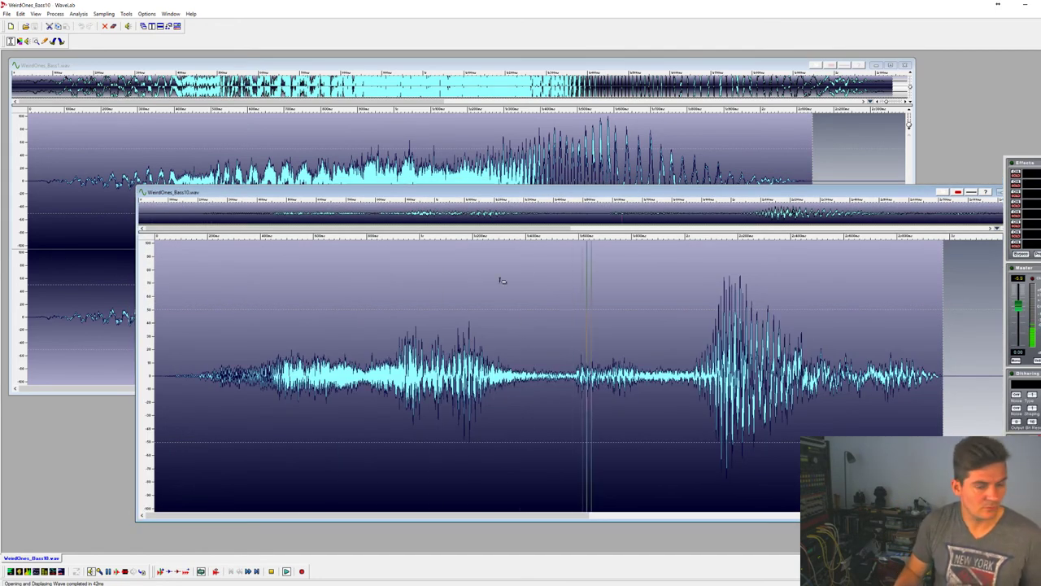
pyautogui.hotkey('ctrl', 'w')
pyautogui.press('space')
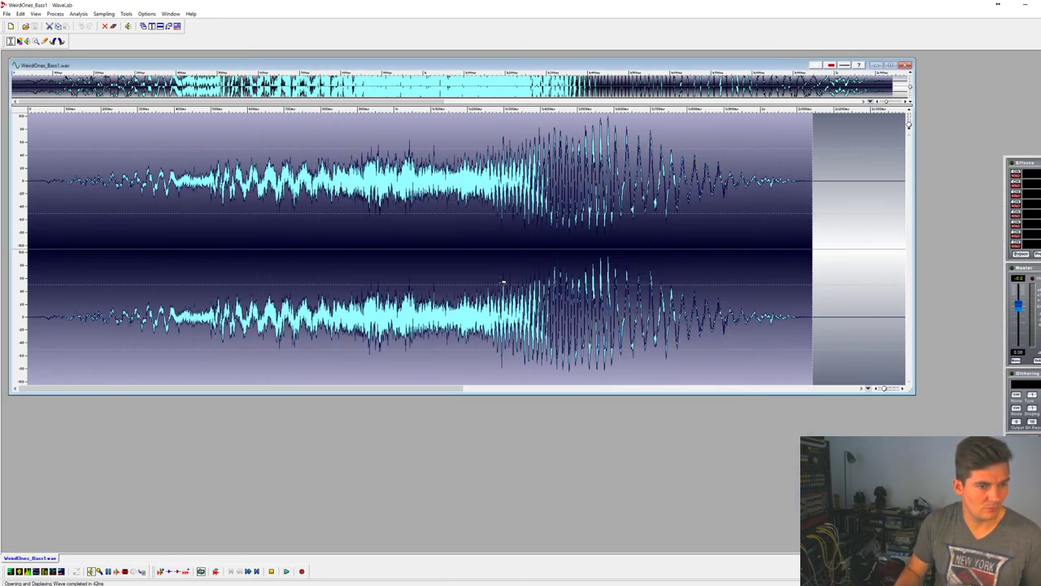
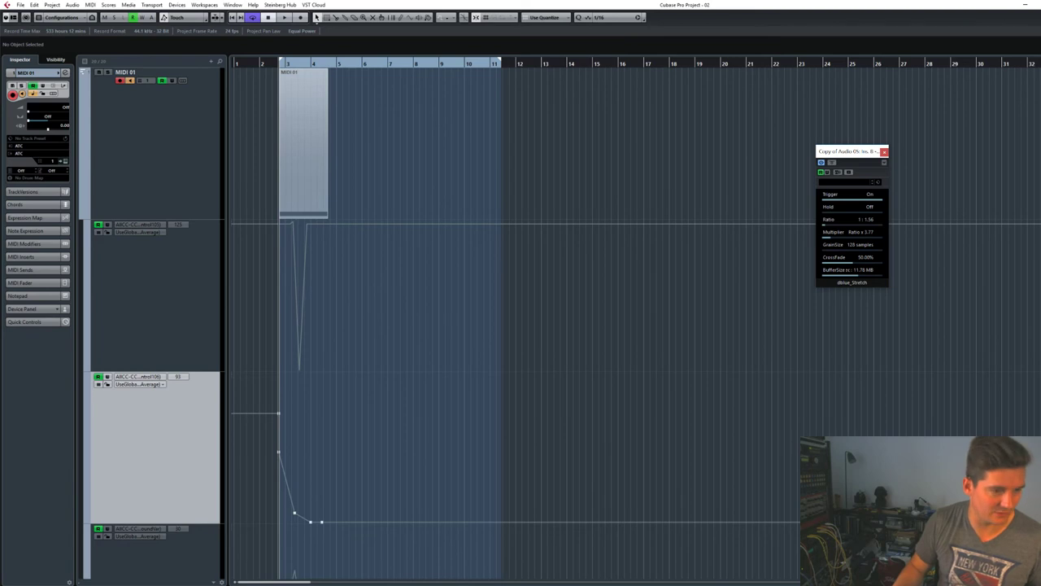
# Switch to Cubase project 02, bring the automation lanes and audio takes into view together, and play back the cycle range.
pyautogui.scroll(-6, 590, 302)
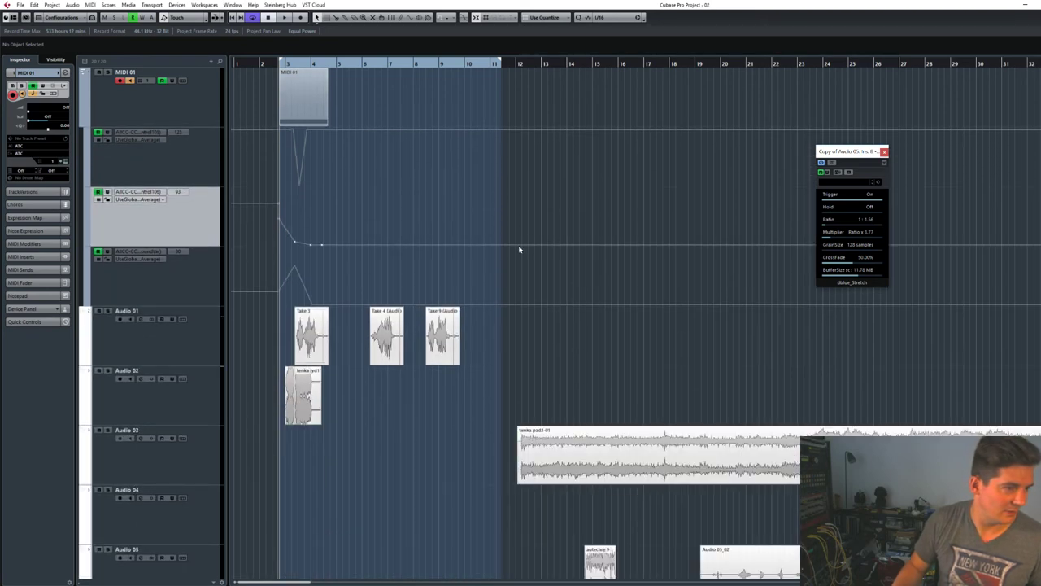
pyautogui.scroll(2, 519, 249)
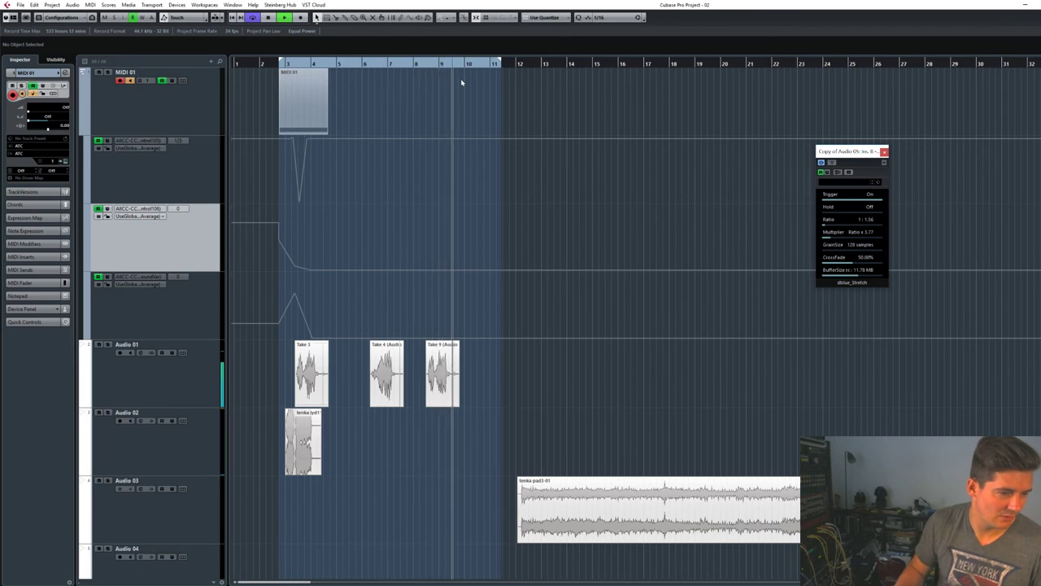
pyautogui.press('space')
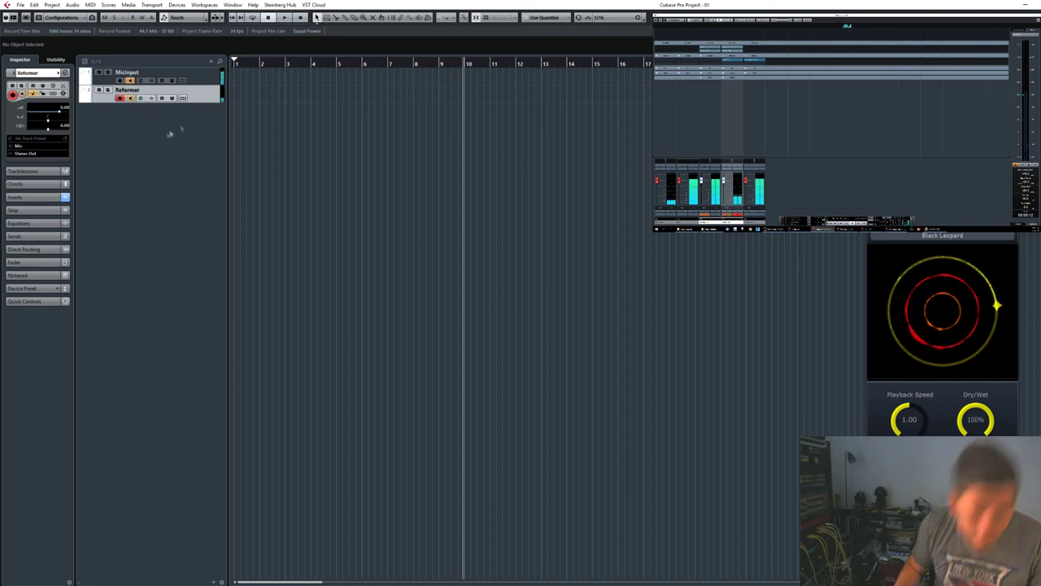
# Switch to Cubase project 01, turn off monitoring on the Reformer track, and open Reformer's library list.
pyautogui.click(130, 98)
pyautogui.click(130, 81)
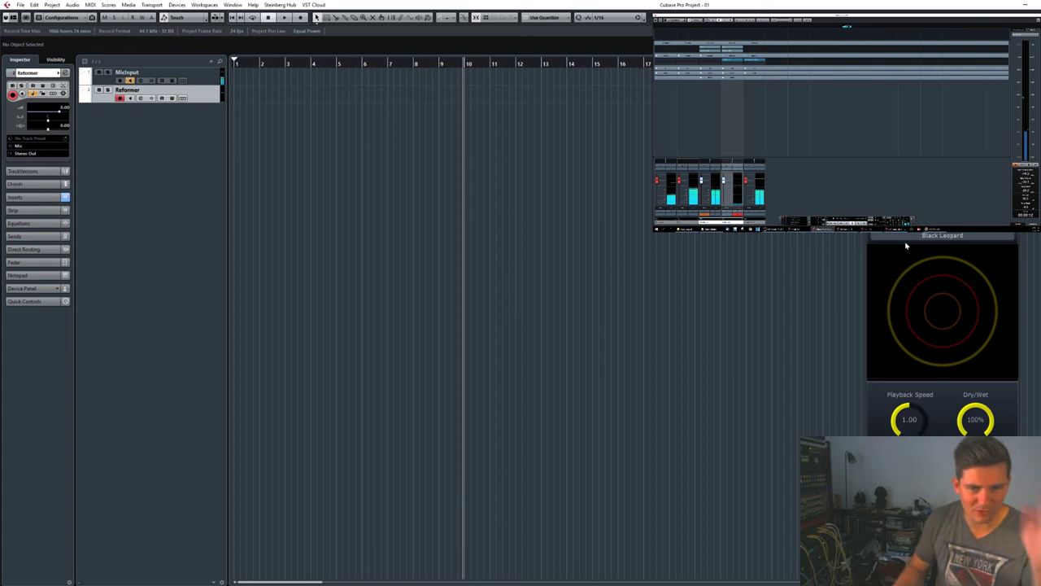
pyautogui.click(947, 236)
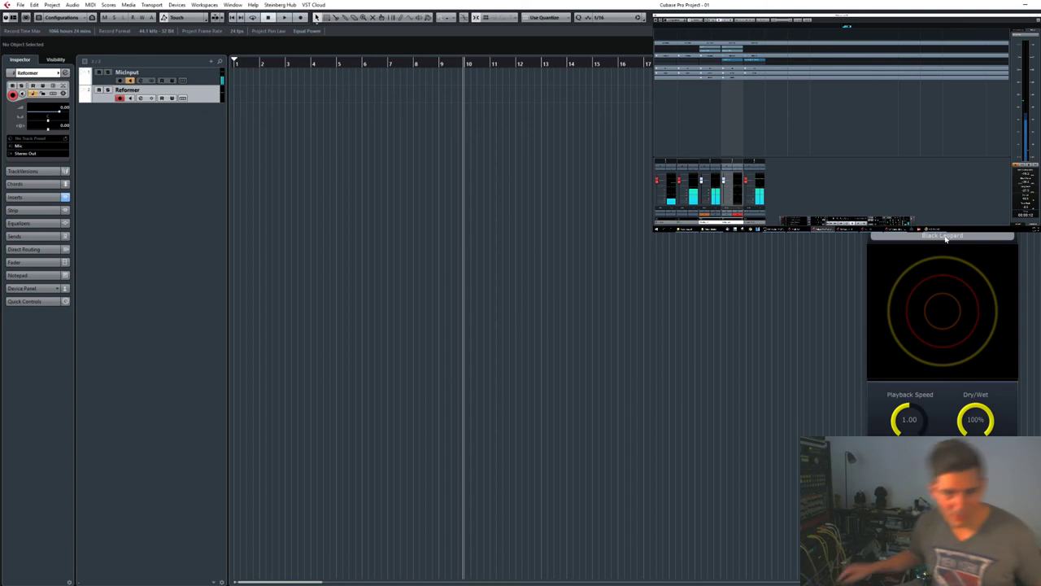
pyautogui.click(945, 236)
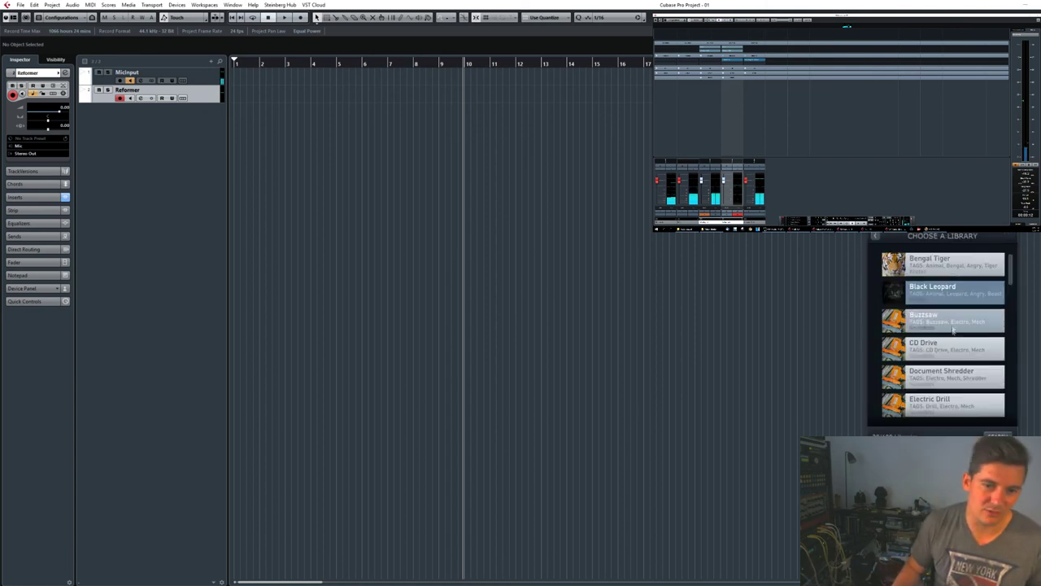
# Try the Fruit and Veg Squash library in Reformer, load Fruit and Veg Stabs, and browse further libraries.
pyautogui.scroll(-10, 957, 313)
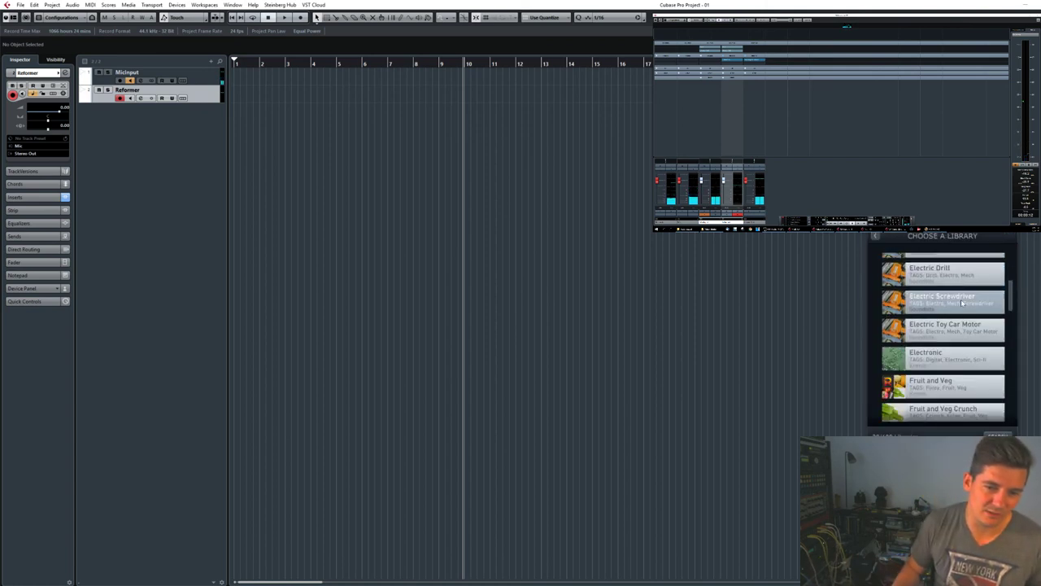
pyautogui.click(946, 331)
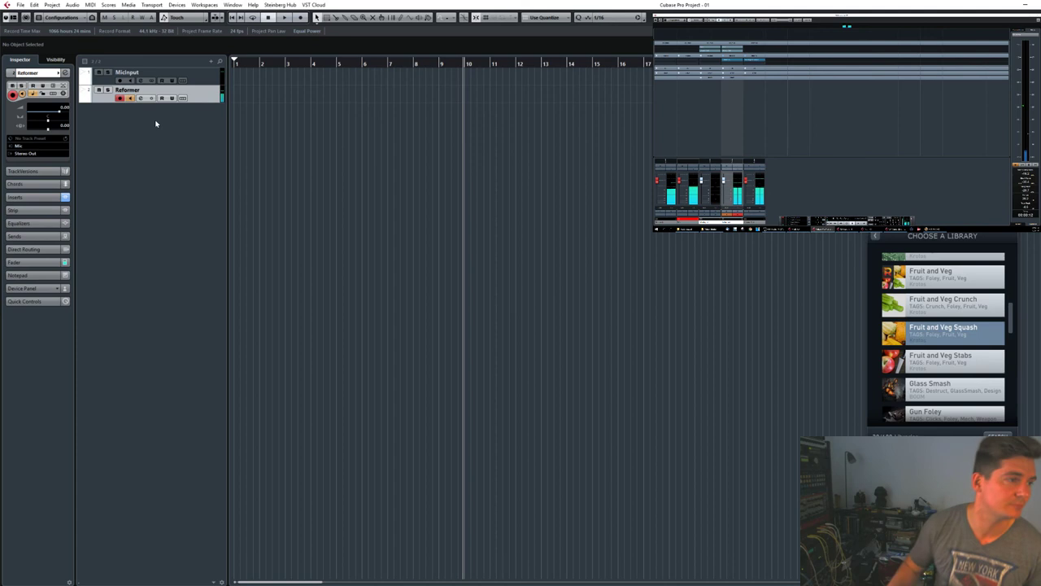
pyautogui.click(935, 361)
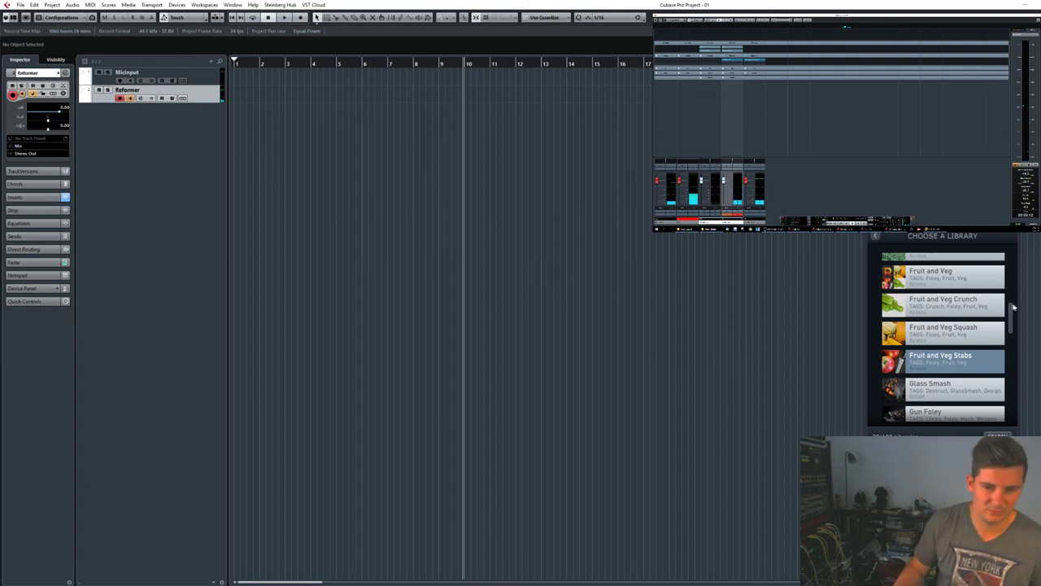
pyautogui.scroll(-3, 980, 275)
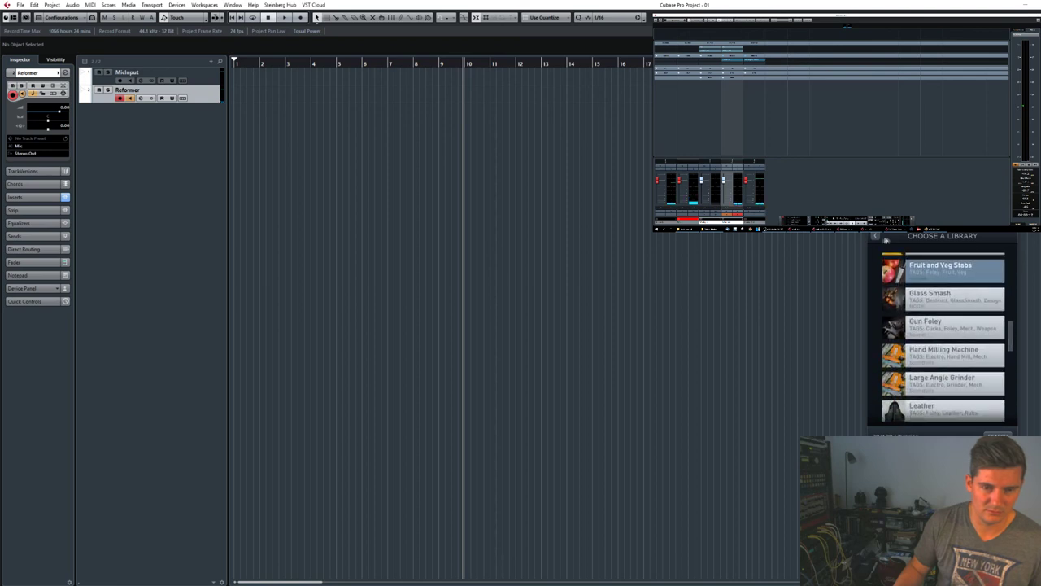
# Load the Leather library in Reformer and audition it with the microphone input.
pyautogui.click(876, 236)
pyautogui.click(944, 238)
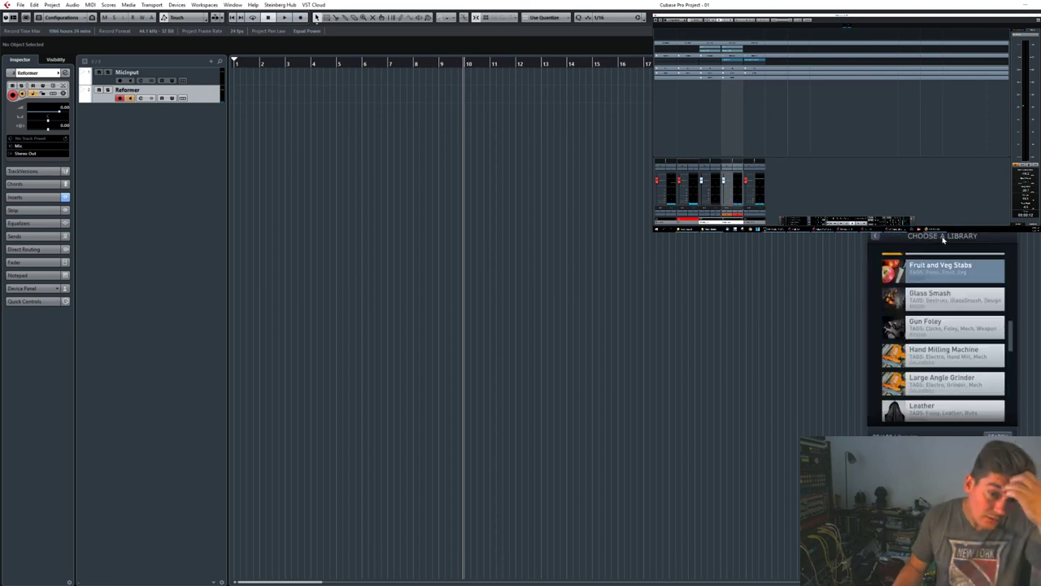
pyautogui.scroll(-2, 937, 350)
pyautogui.click(934, 378)
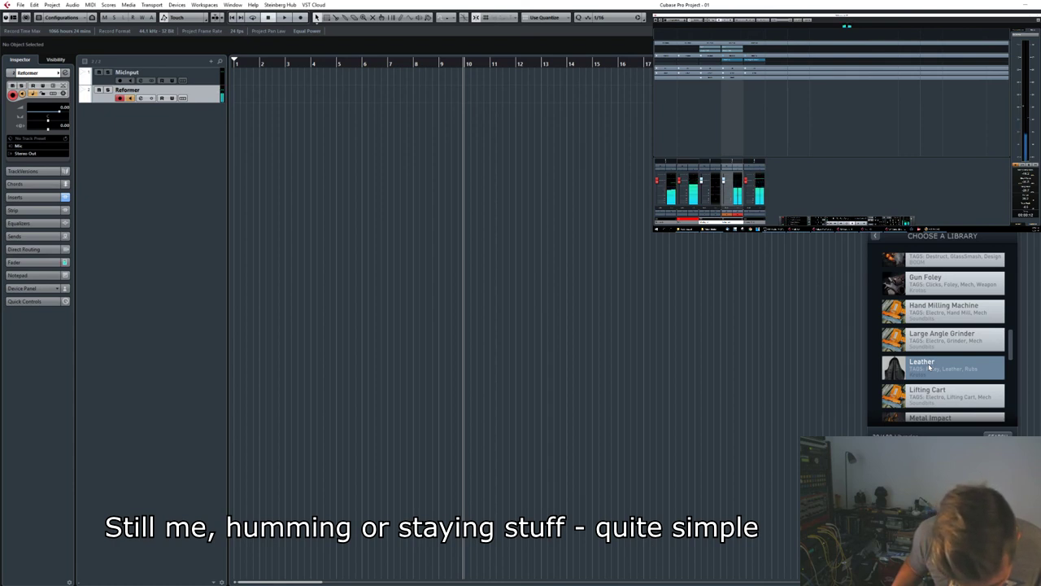
# Audition the Polystyrene library in Reformer with the microphone input, followed by the Wood Break library.
pyautogui.moveTo(1014, 342); pyautogui.dragTo(1015, 372)
pyautogui.scroll(-1, 1012, 384)
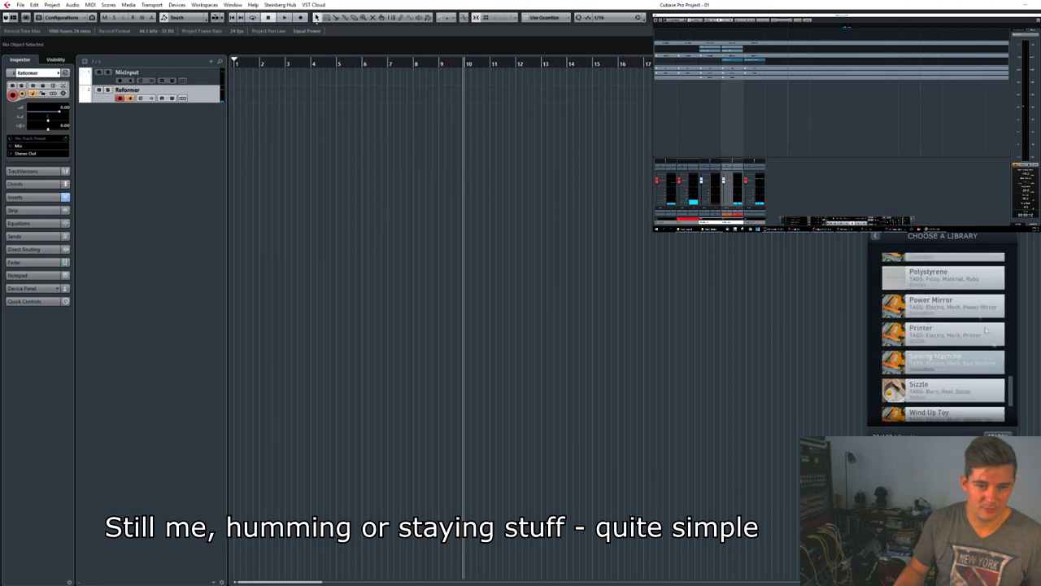
pyautogui.click(938, 282)
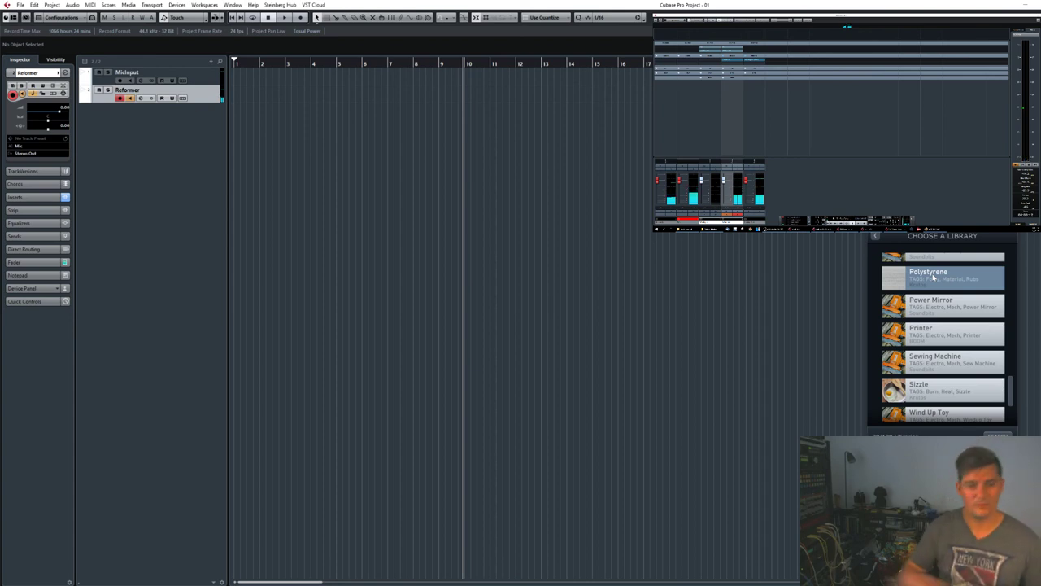
pyautogui.moveTo(1013, 391); pyautogui.dragTo(1014, 407)
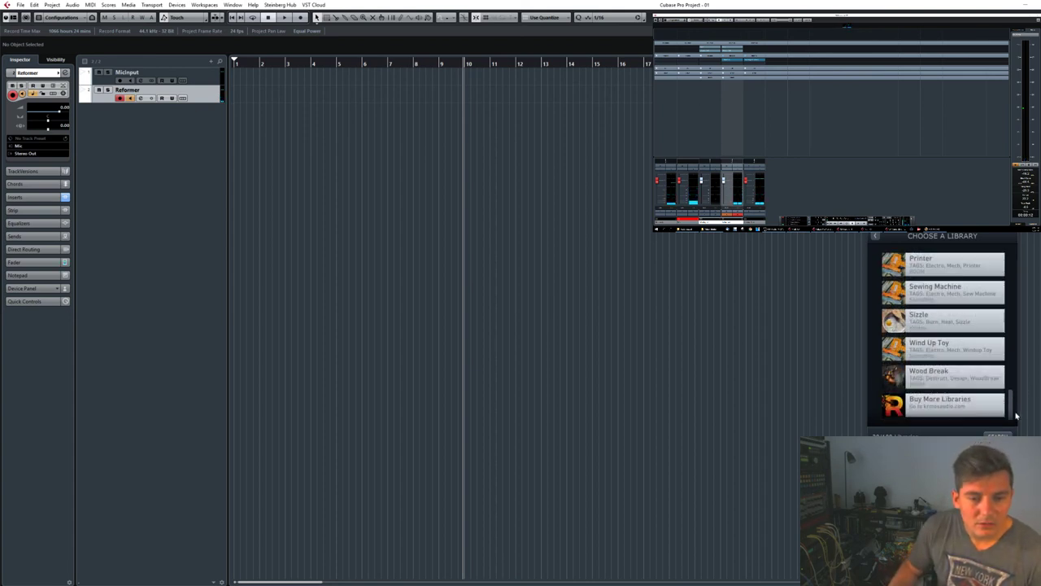
pyautogui.click(969, 379)
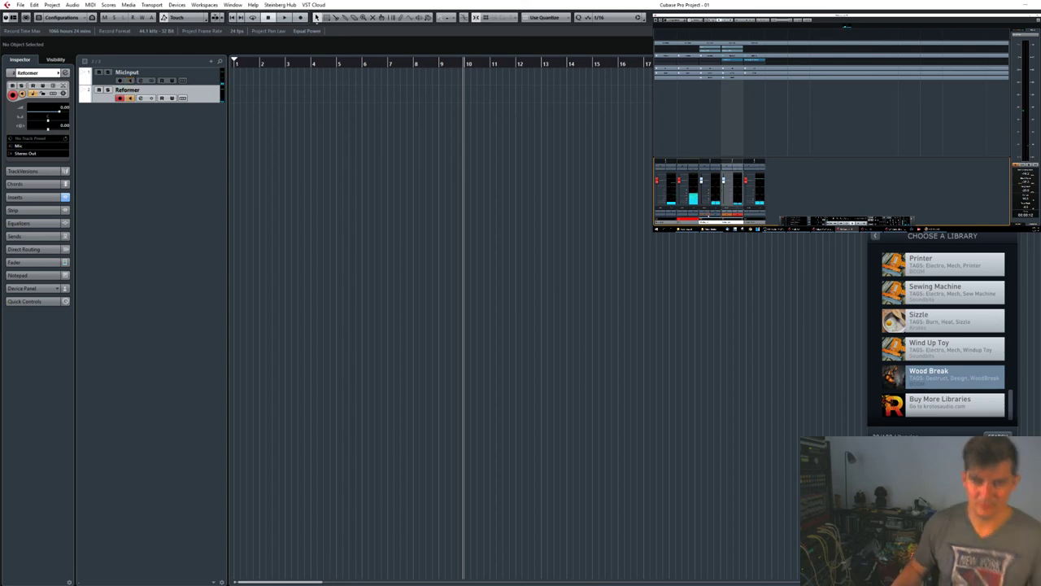
# Load the Glass Smash library in Reformer and browse through the other available libraries.
pyautogui.scroll(3, 960, 354)
pyautogui.scroll(-3, 961, 350)
pyautogui.click(961, 350)
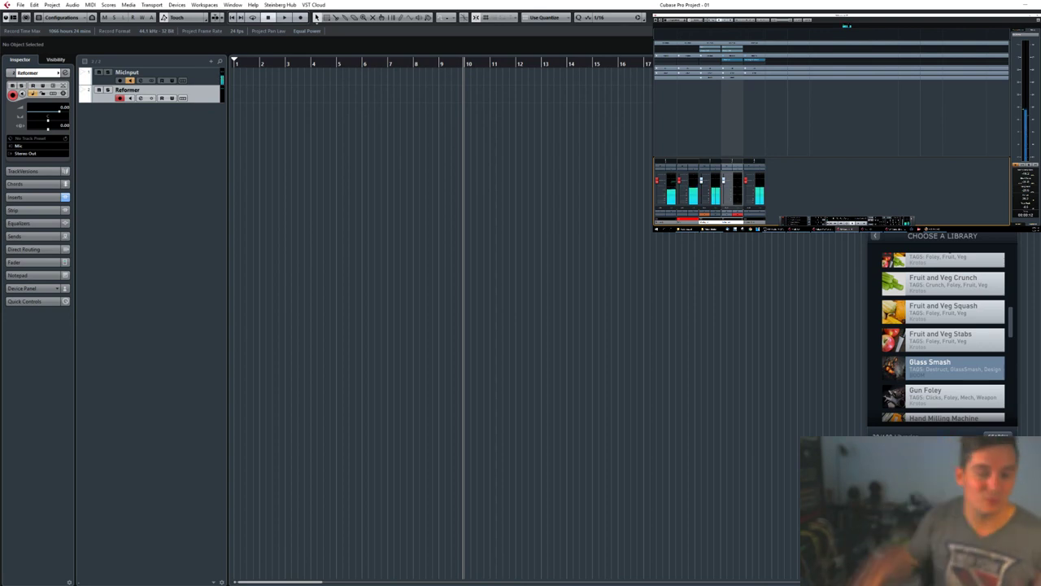
pyautogui.moveTo(1012, 311); pyautogui.dragTo(1014, 257)
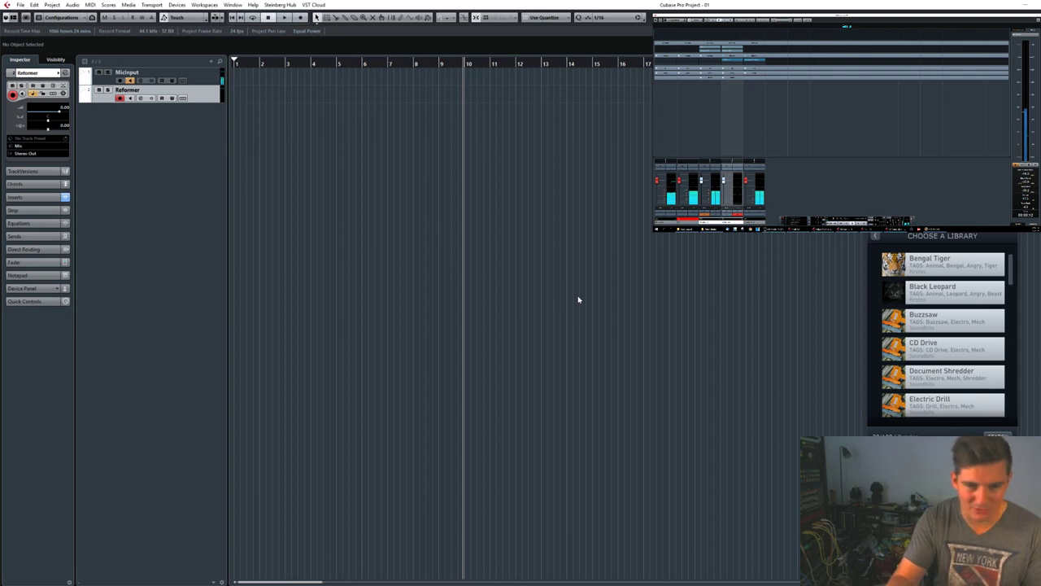
pyautogui.moveTo(1009, 277); pyautogui.dragTo(983, 356)
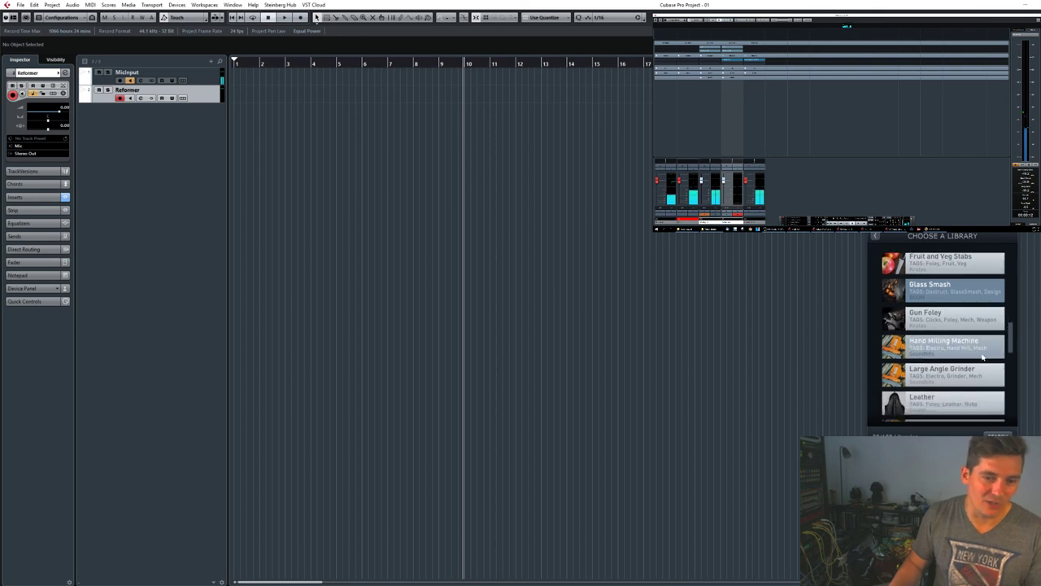